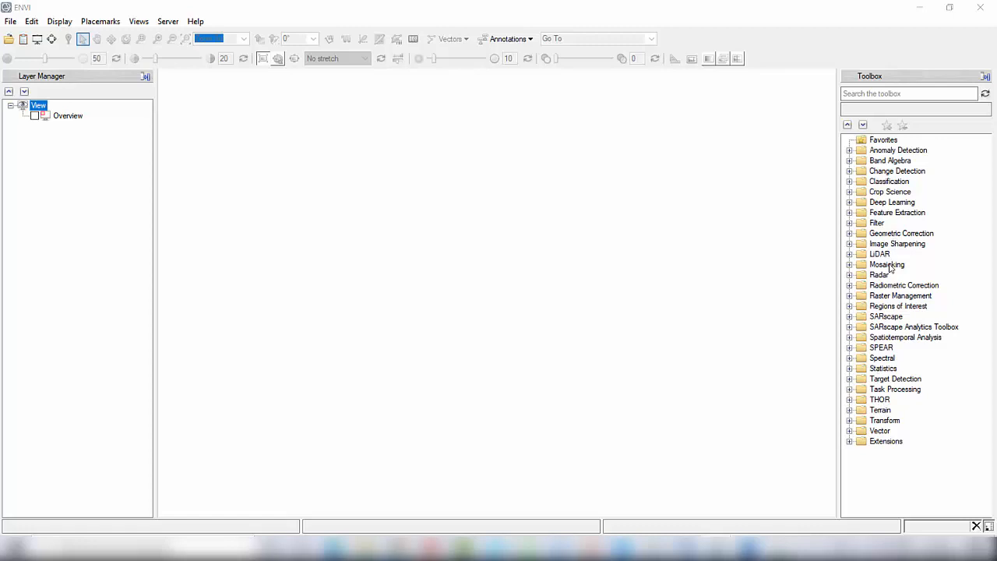
# Detach the Toolbox into its own window and expand the SARscape folder
pyautogui.click(916, 319)
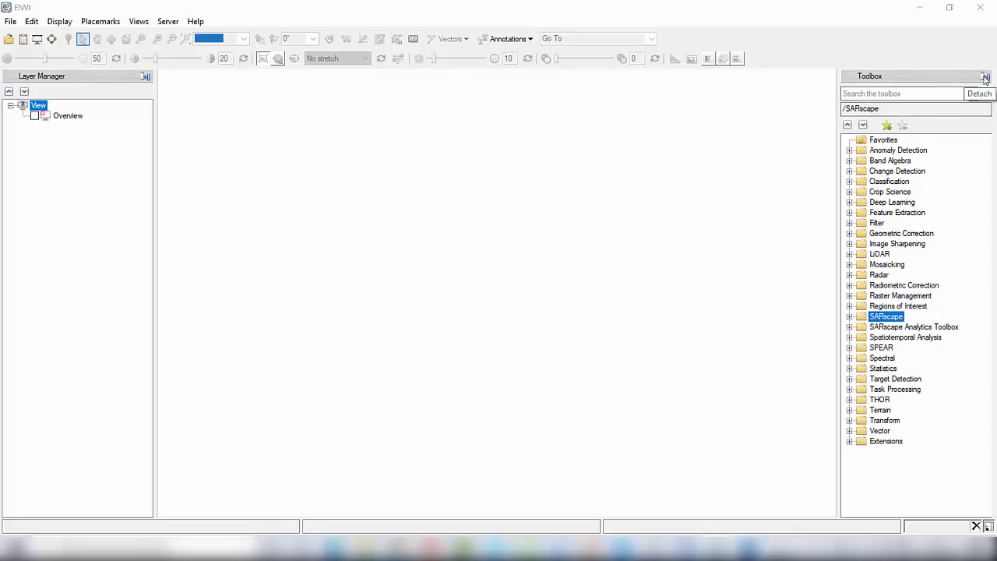
pyautogui.click(985, 79)
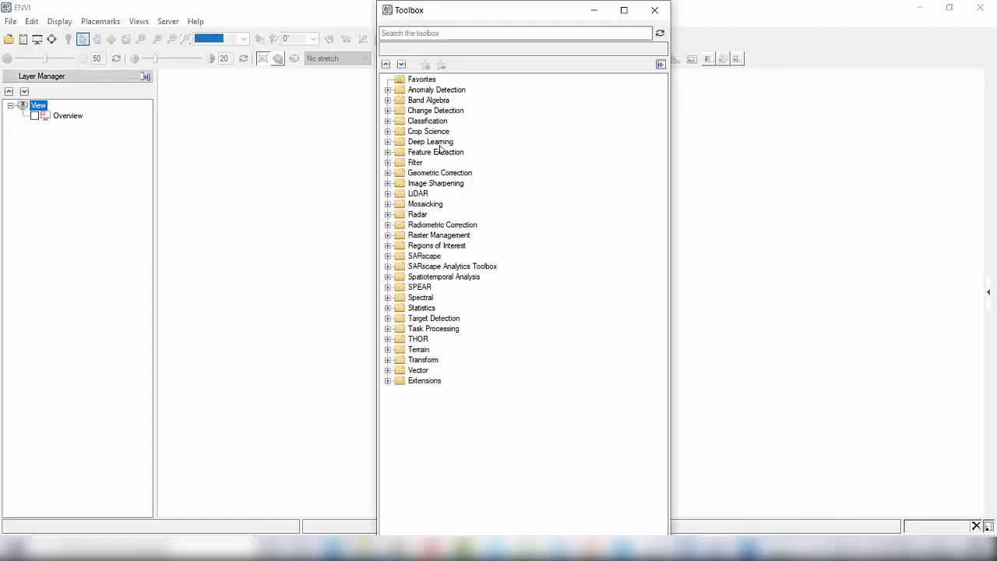
pyautogui.moveTo(512, 22)
pyautogui.mouseDown()
pyautogui.moveTo(550, 101)
pyautogui.moveTo(541, 33)
pyautogui.moveTo(514, 49)
pyautogui.moveTo(501, 28)
pyautogui.mouseUp()
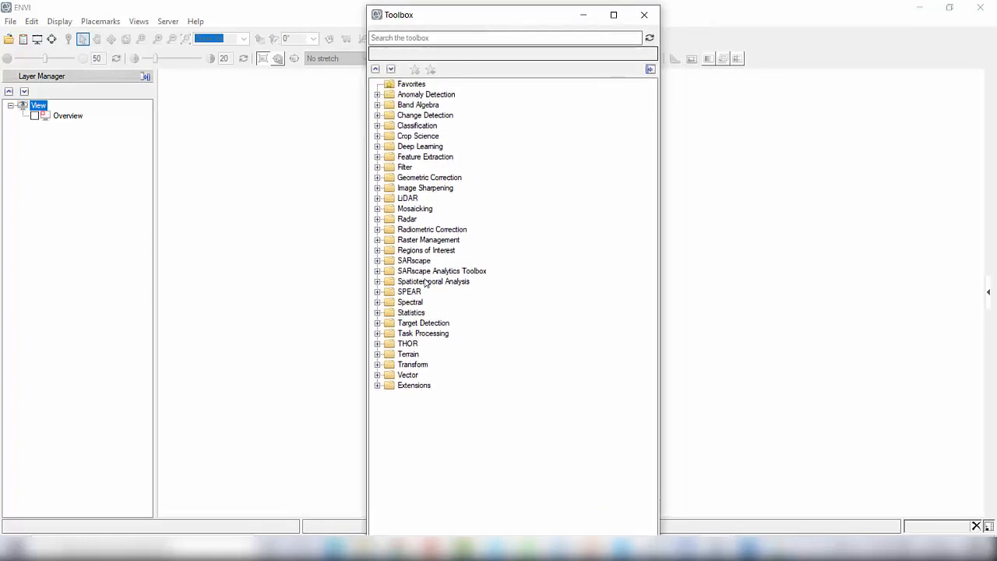
pyautogui.click(408, 262)
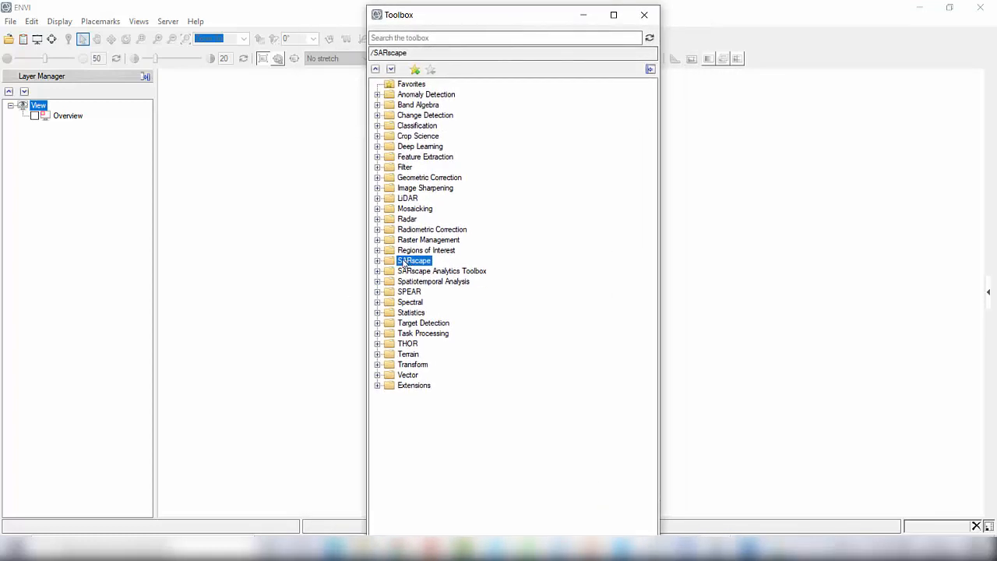
pyautogui.click(378, 261)
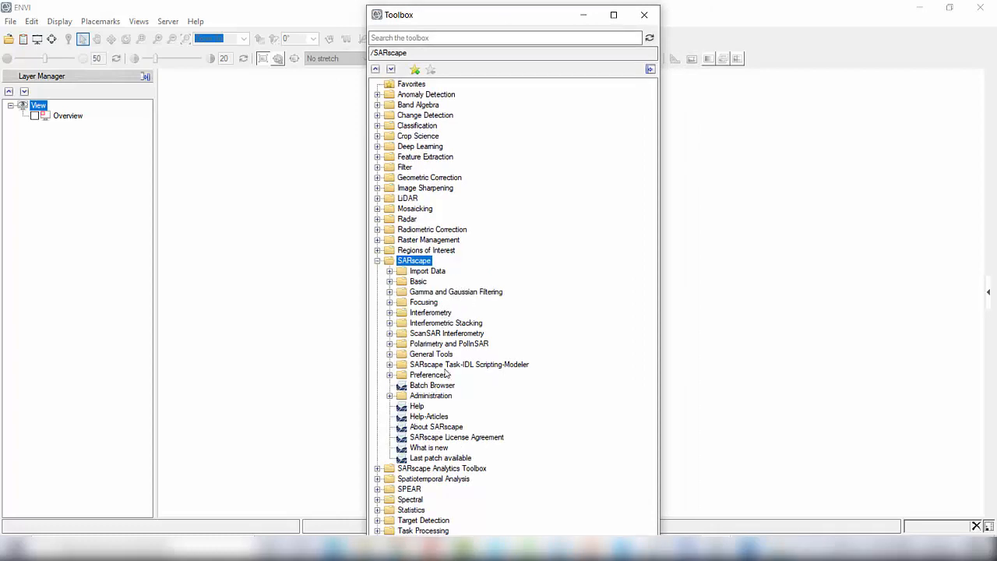
# Browse SARscape's Import Data folder down to the Single Sensor list of spaceborne SAR sensors
pyautogui.click(441, 324)
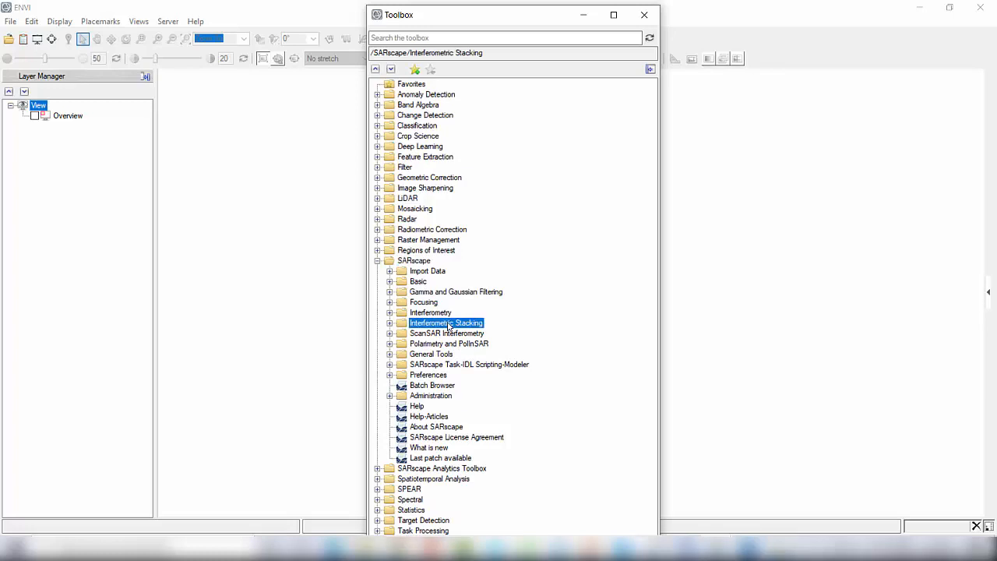
pyautogui.click(390, 272)
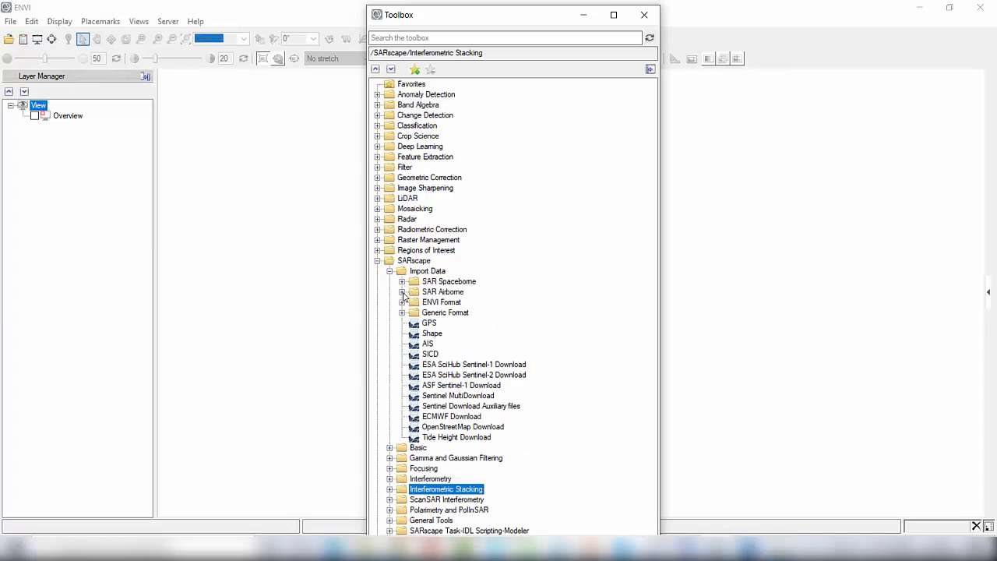
pyautogui.click(403, 282)
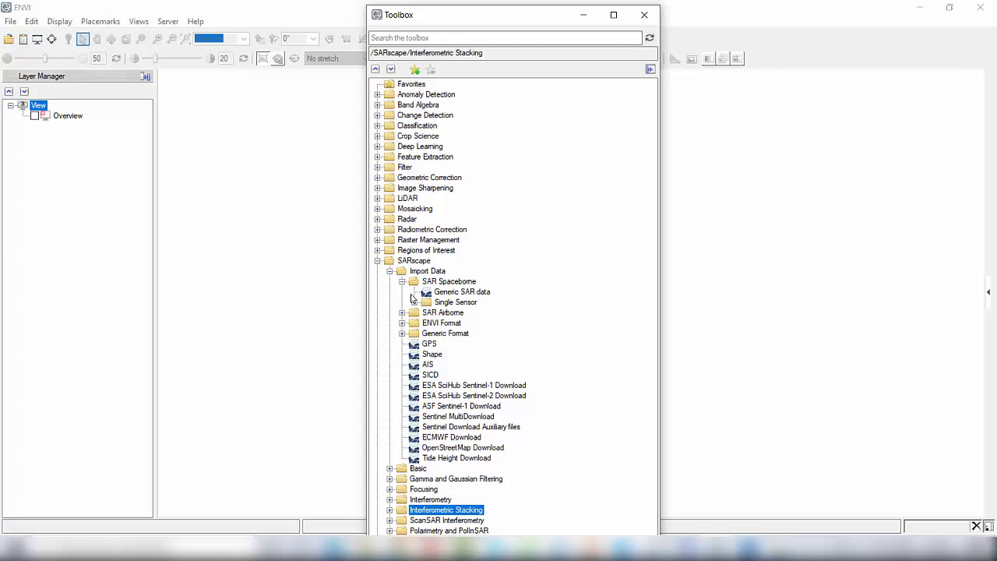
pyautogui.click(415, 302)
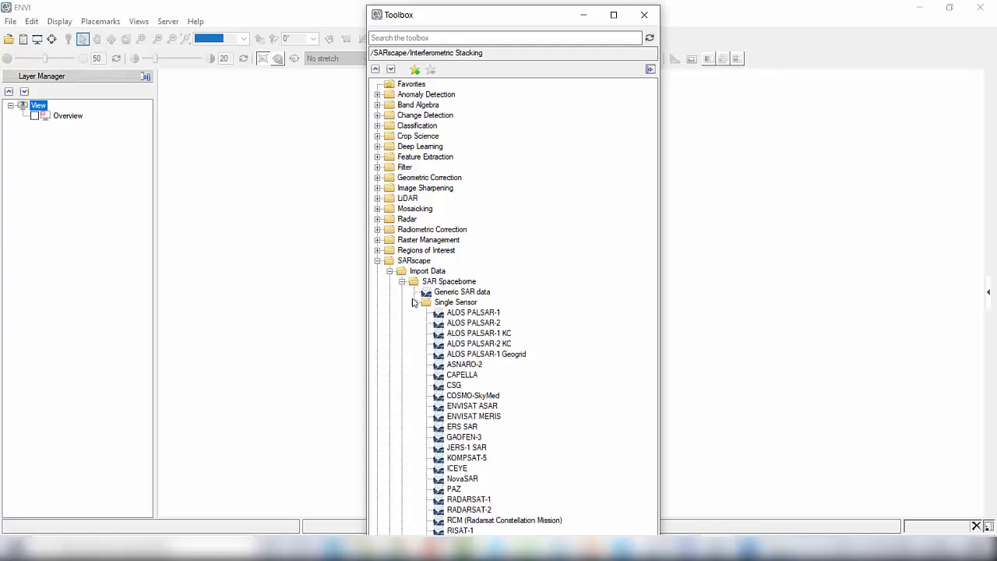
pyautogui.moveTo(490, 23); pyautogui.dragTo(486, 19)
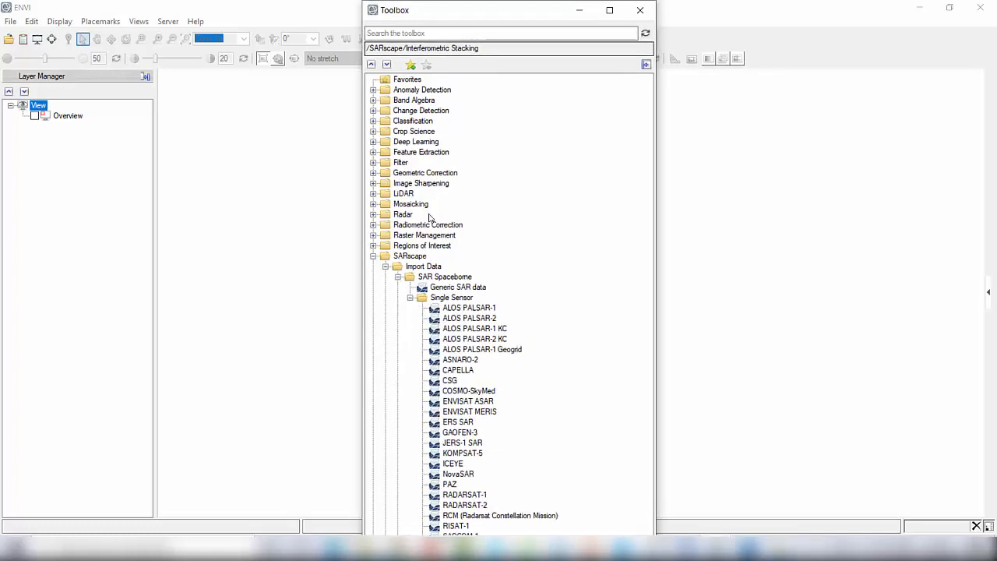
# Open the Sentinel MultiDownload tool and review its principal parameters, such as area coordinates, date range and platform
pyautogui.click(398, 277)
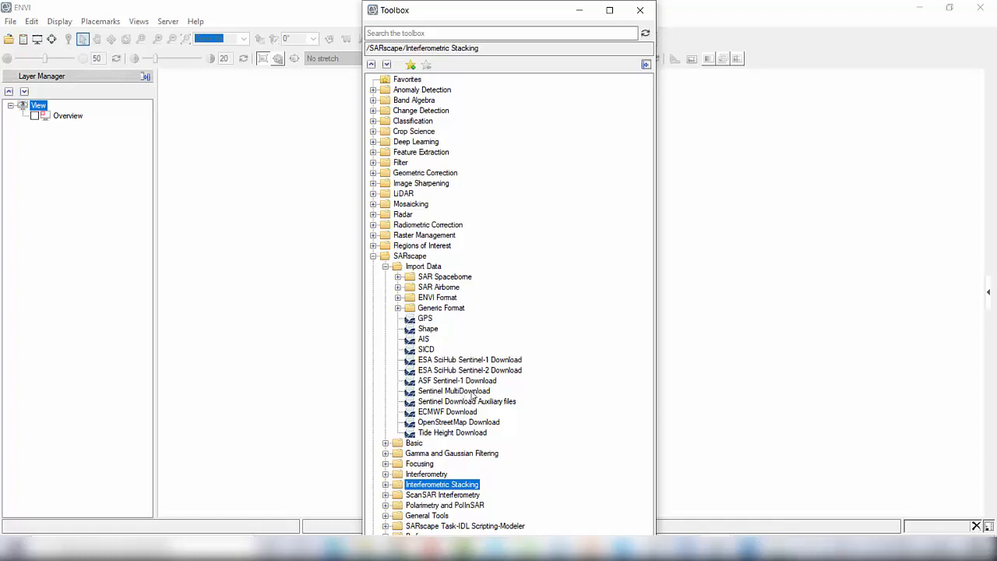
pyautogui.doubleClick(466, 392)
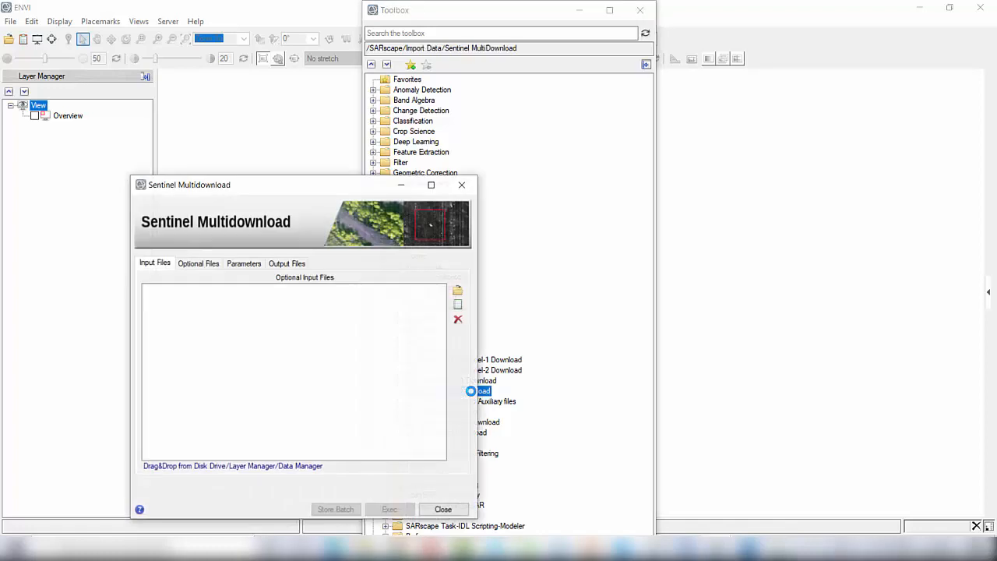
pyautogui.moveTo(313, 185); pyautogui.dragTo(291, 112)
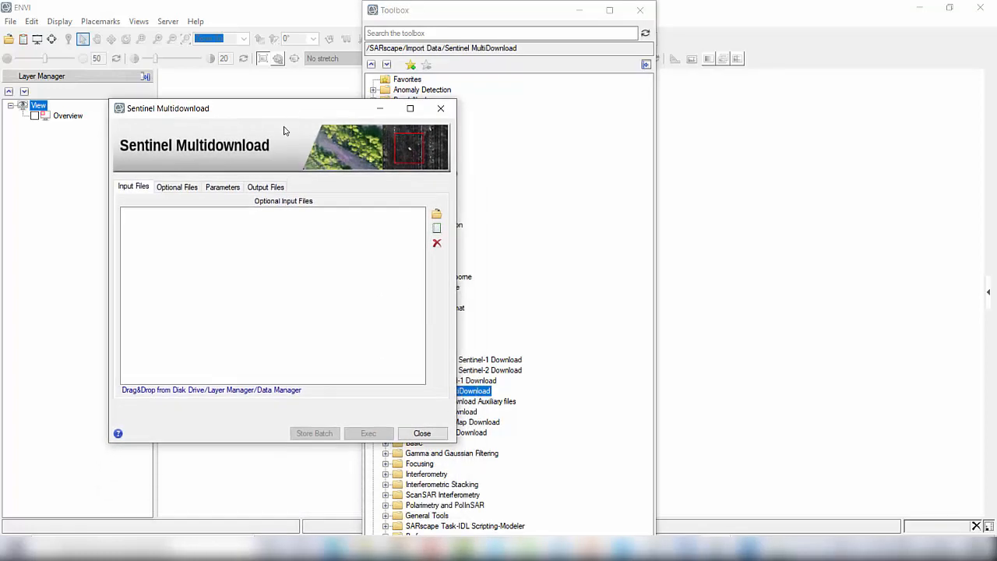
pyautogui.click(215, 191)
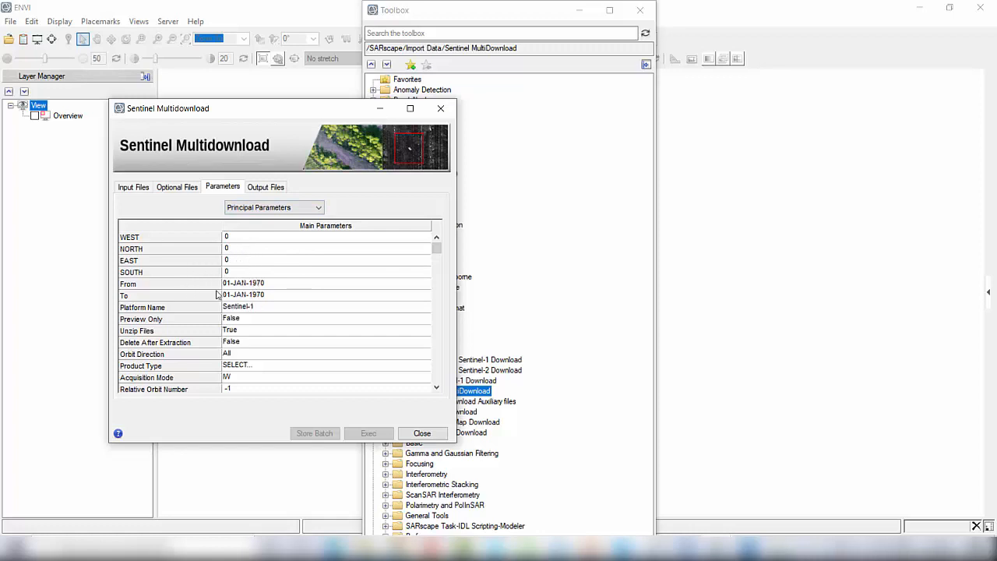
pyautogui.click(436, 388)
pyautogui.click(436, 387)
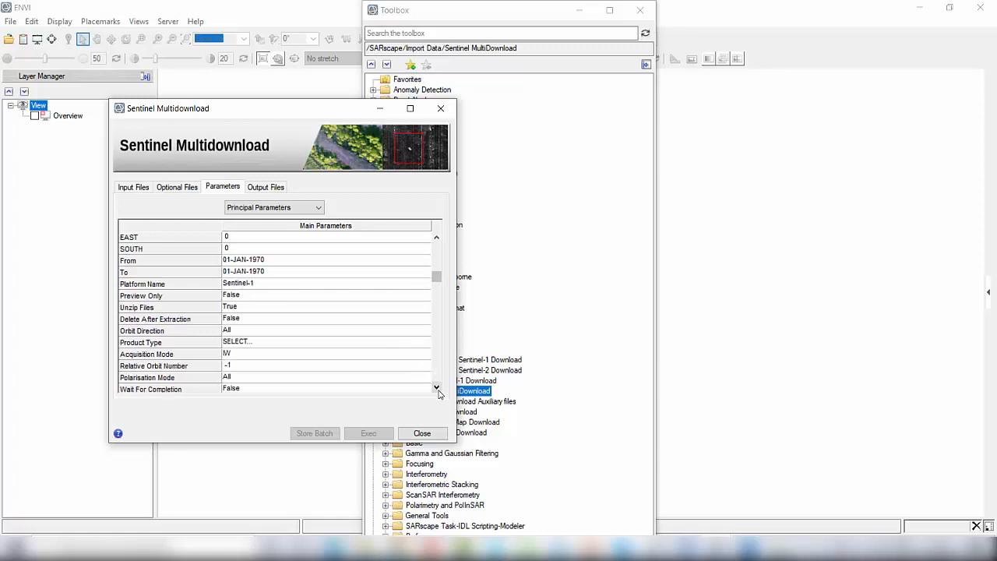
pyautogui.click(437, 387)
pyautogui.click(437, 387)
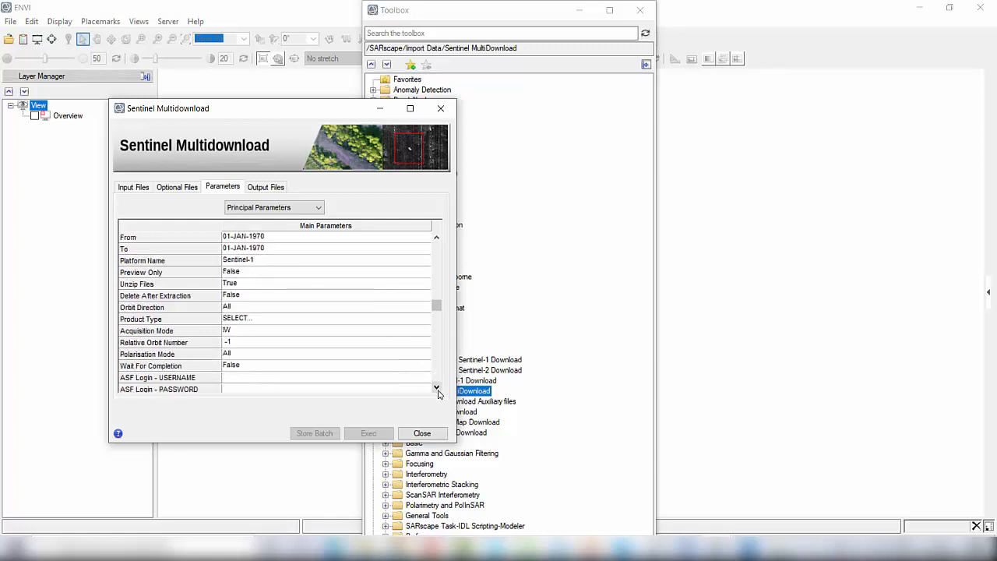
# Set the Sentinel download's Product Type to Single Look Complex and its Polarisation Mode to VV
pyautogui.click(225, 306)
pyautogui.click(241, 320)
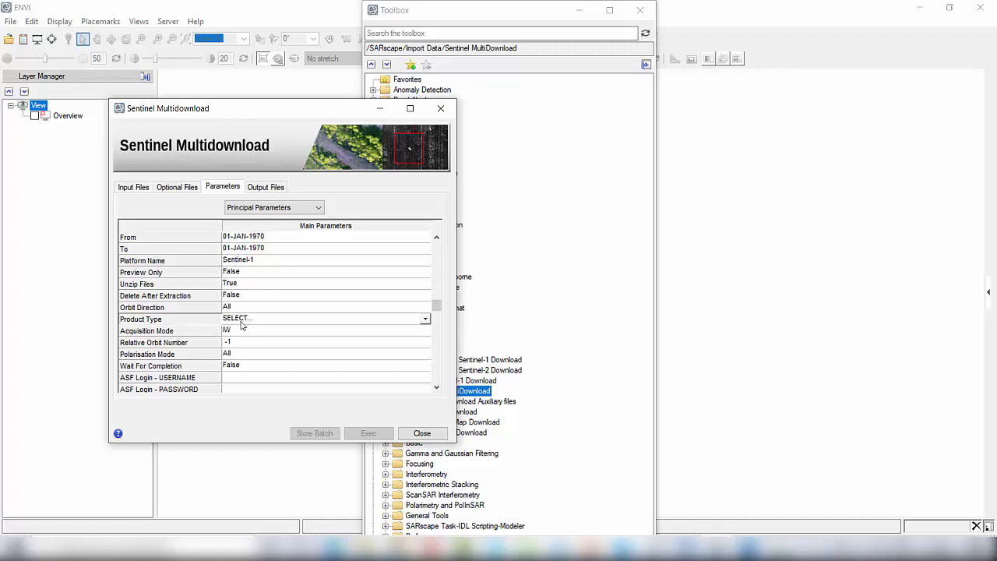
pyautogui.click(425, 320)
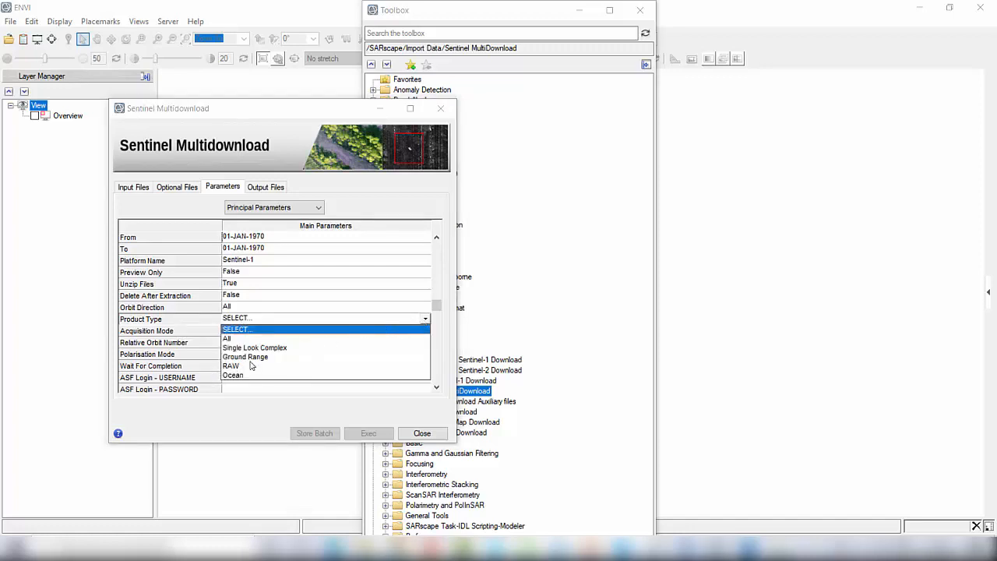
pyautogui.click(262, 349)
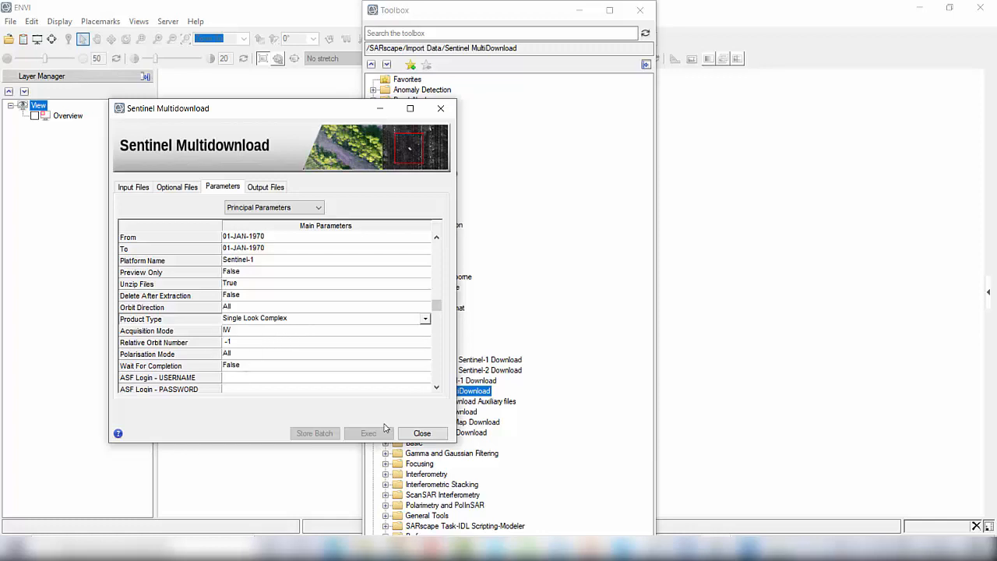
pyautogui.click(258, 358)
pyautogui.click(426, 354)
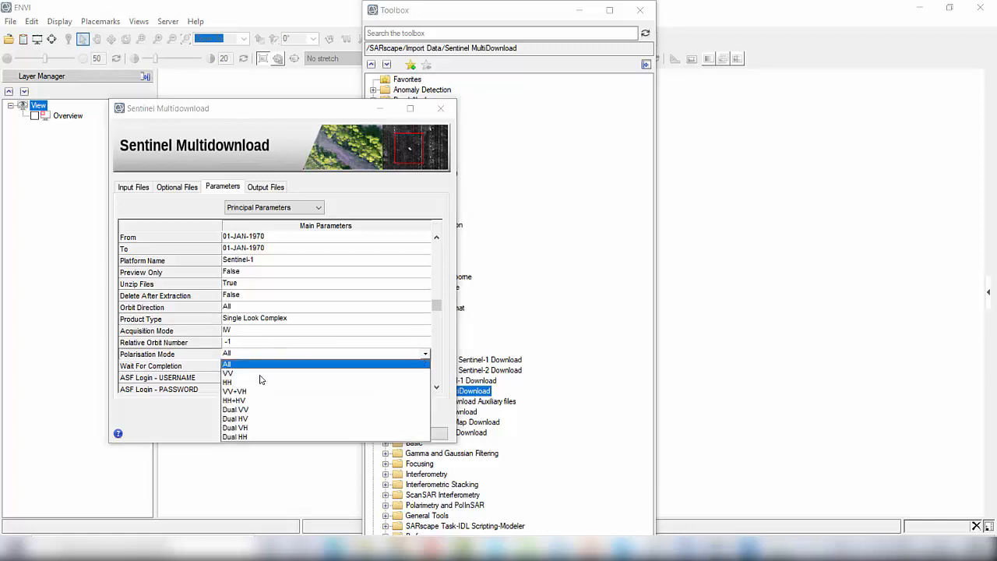
pyautogui.click(245, 374)
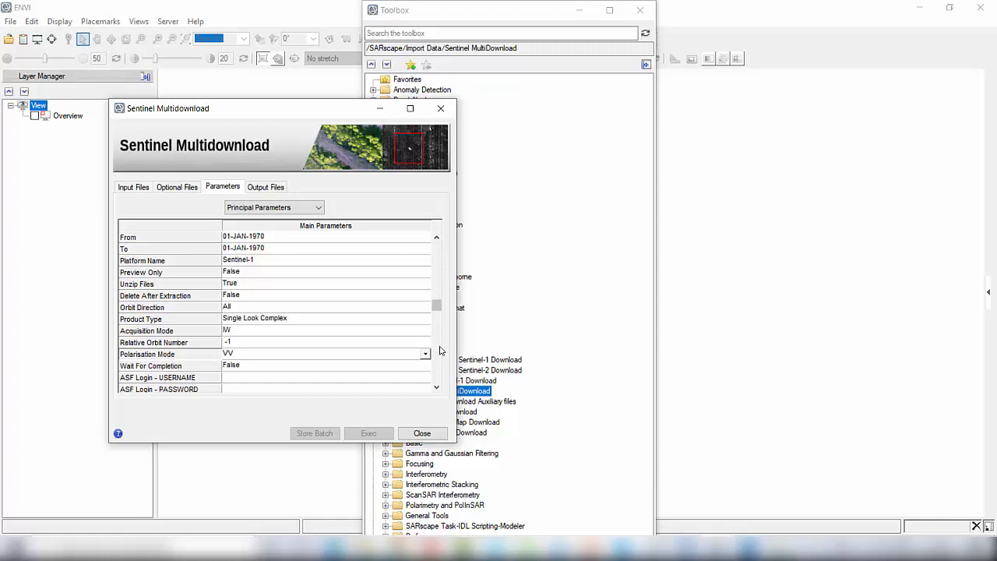
# Review the ASF and SciHub login parameters and the output file settings, and close Sentinel Multidownload without executing it
pyautogui.click(437, 388)
pyautogui.click(437, 388)
pyautogui.click(438, 388)
pyautogui.click(438, 388)
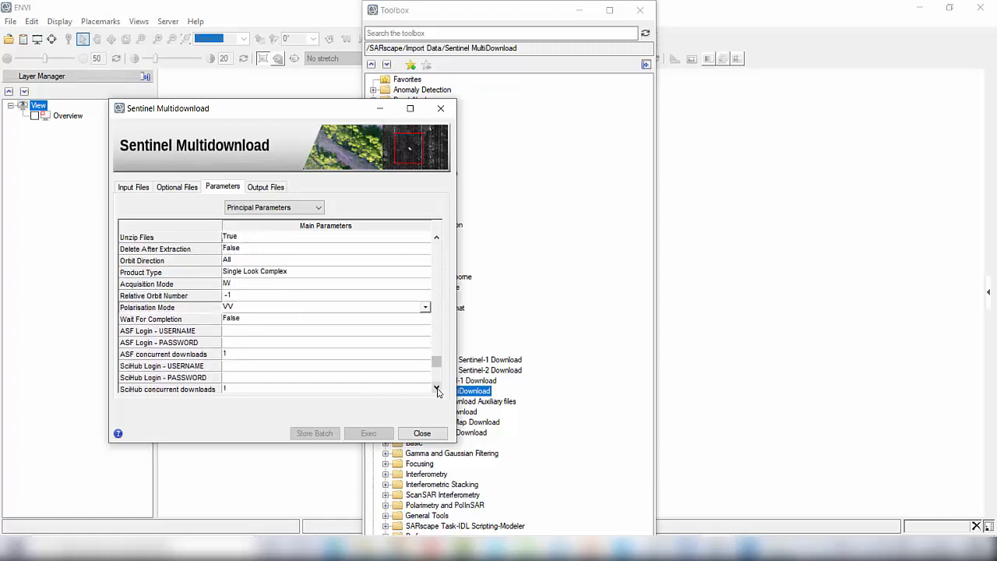
pyautogui.click(437, 390)
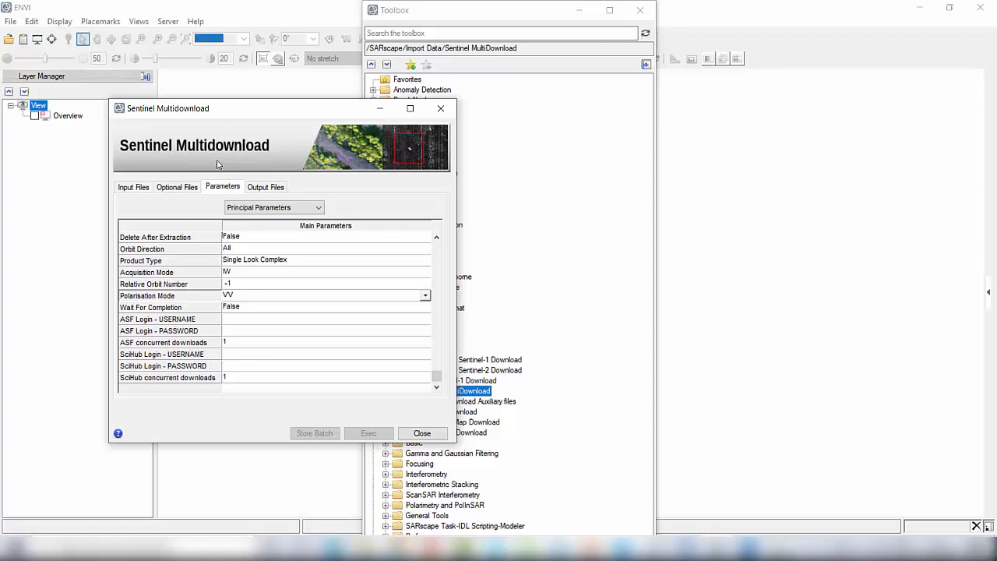
pyautogui.click(265, 187)
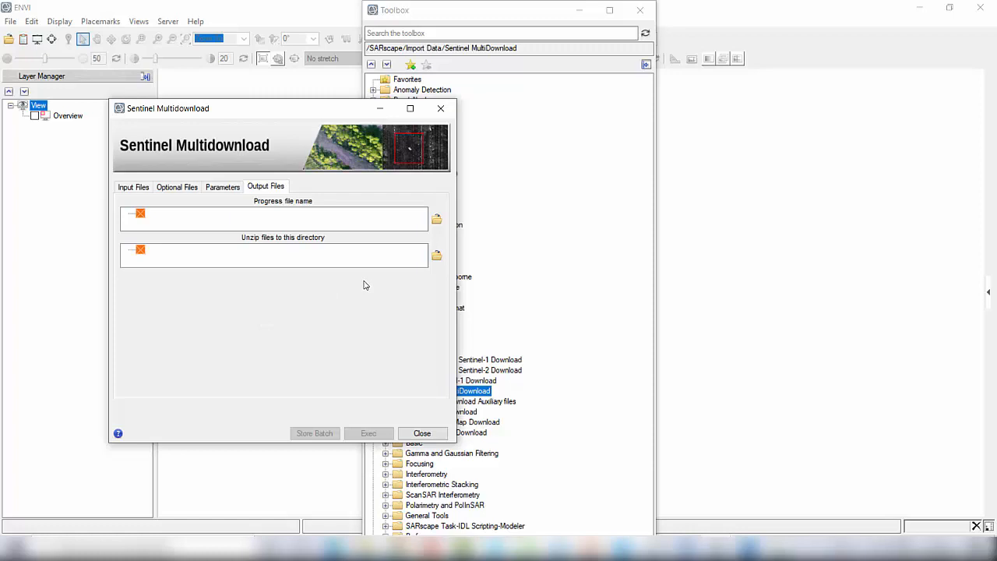
pyautogui.click(232, 190)
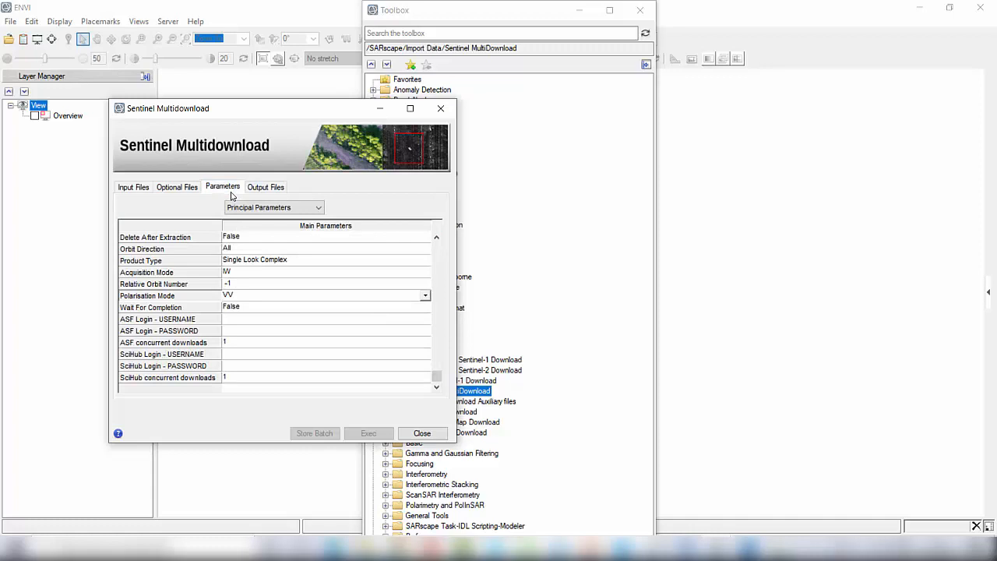
pyautogui.click(423, 433)
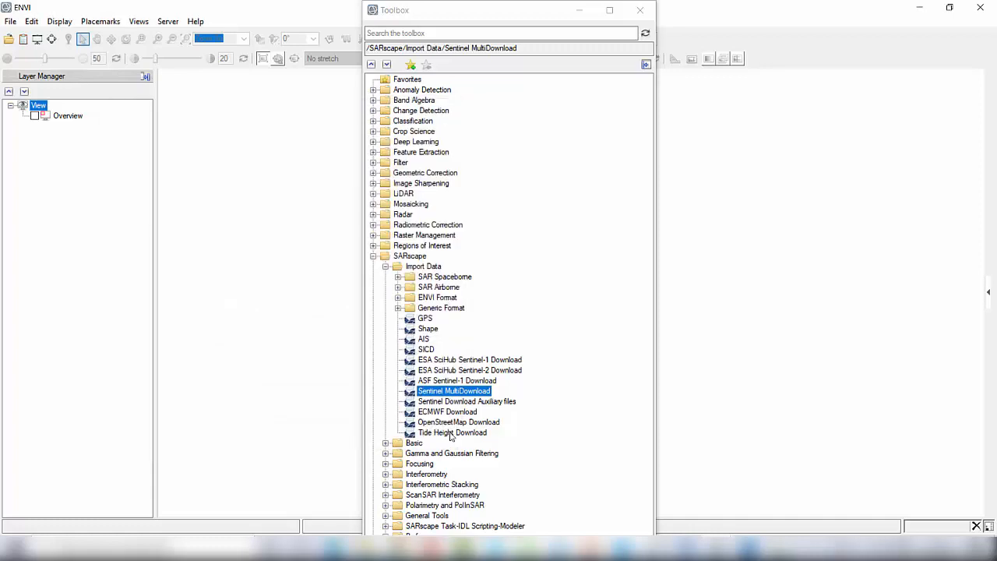
# Open Sentinel Download Auxiliary files, examine the options for downloading all the files, and close the tool without executing it
pyautogui.click(504, 405)
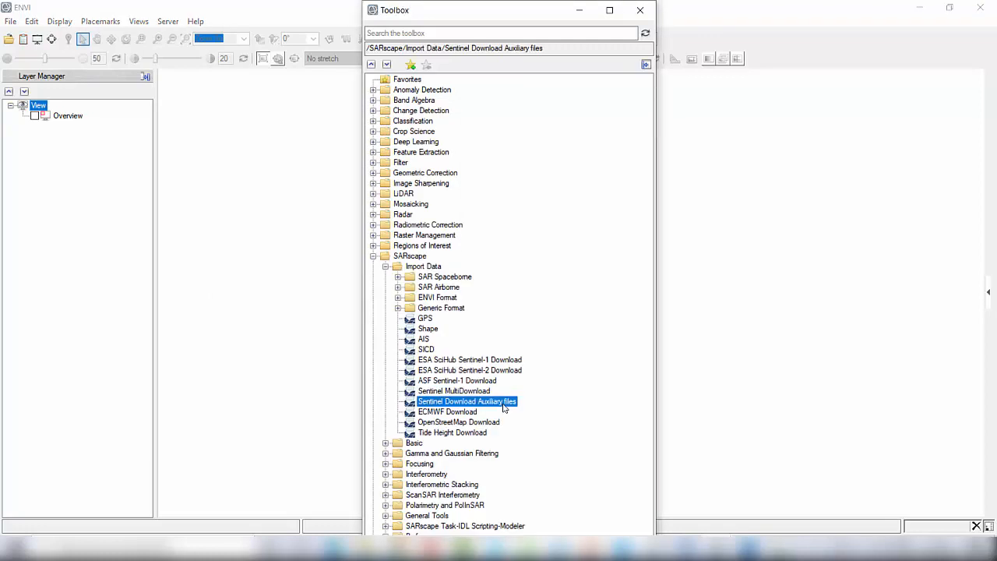
pyautogui.doubleClick(504, 405)
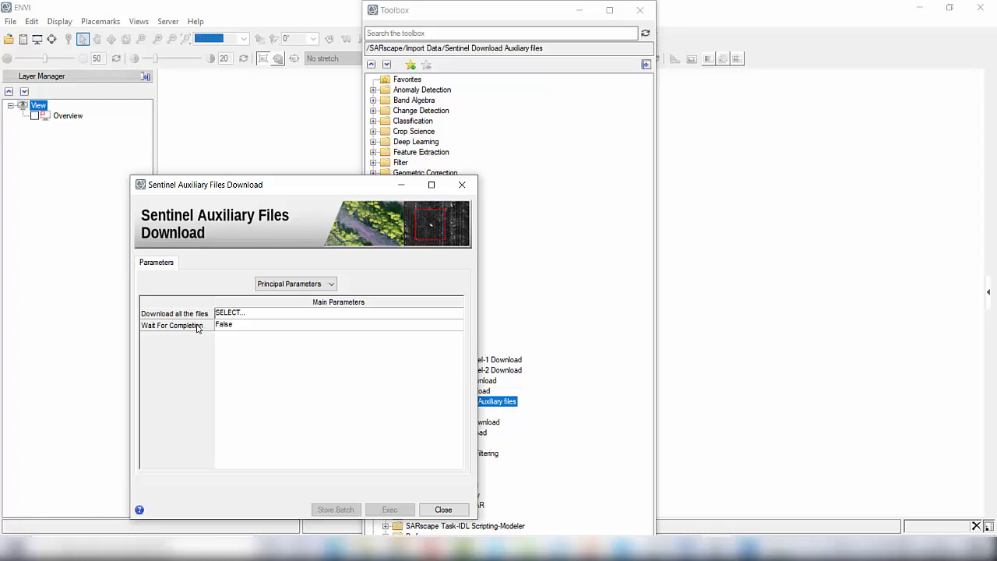
pyautogui.click(238, 312)
pyautogui.click(458, 315)
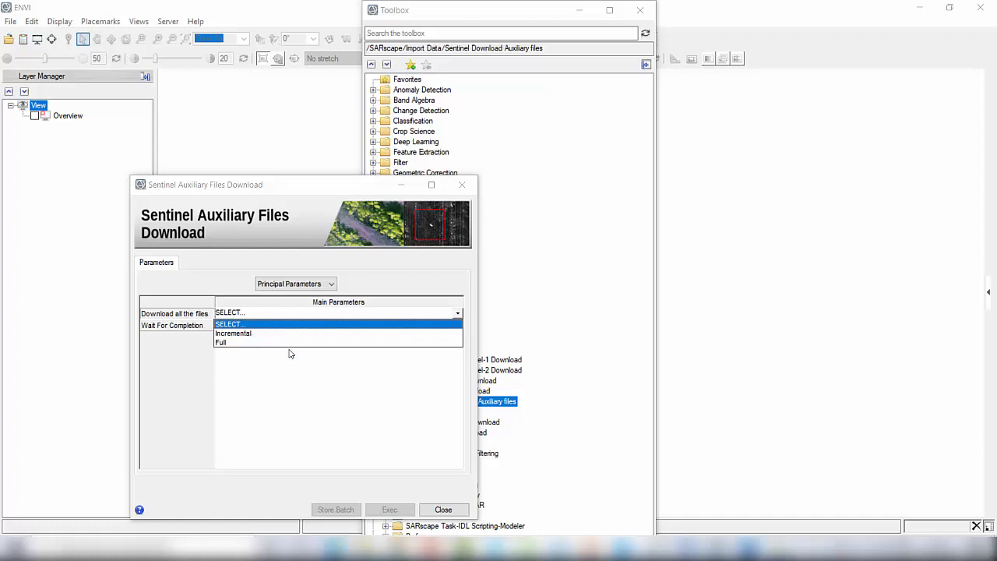
pyautogui.click(429, 515)
pyautogui.click(443, 510)
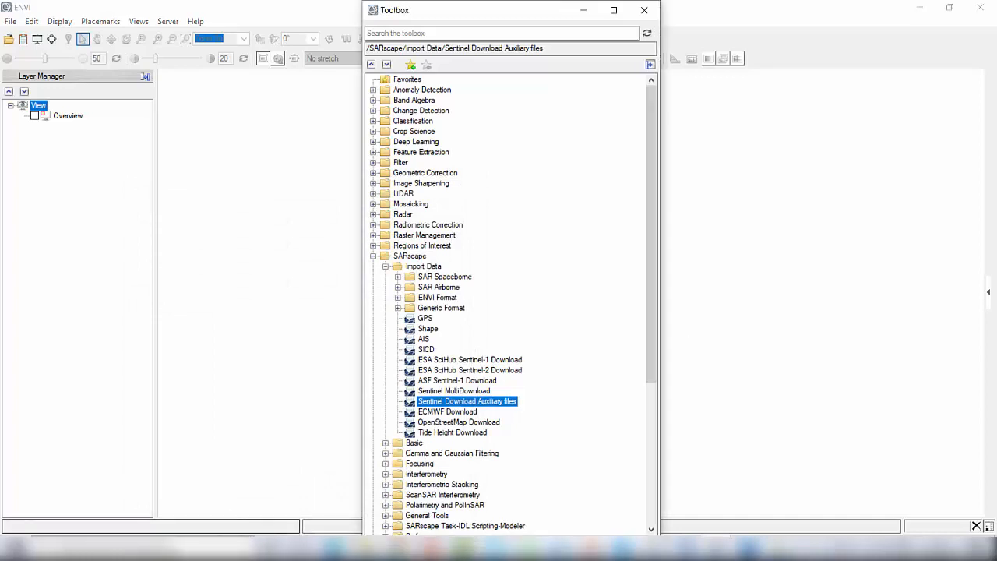
# Collapse the Import Data folder and open SARscape's specific preferences
pyautogui.click(398, 307)
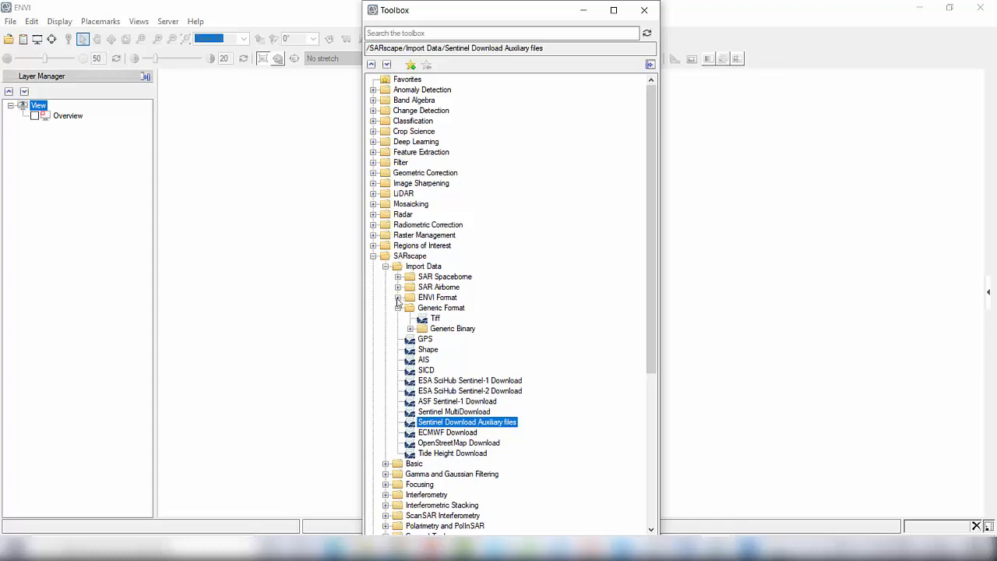
pyautogui.click(386, 266)
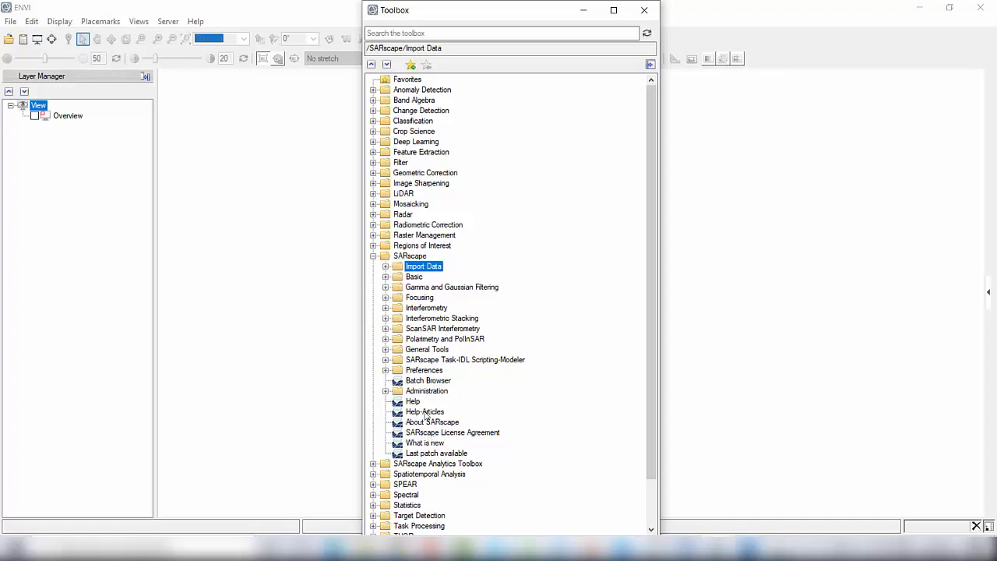
pyautogui.click(386, 370)
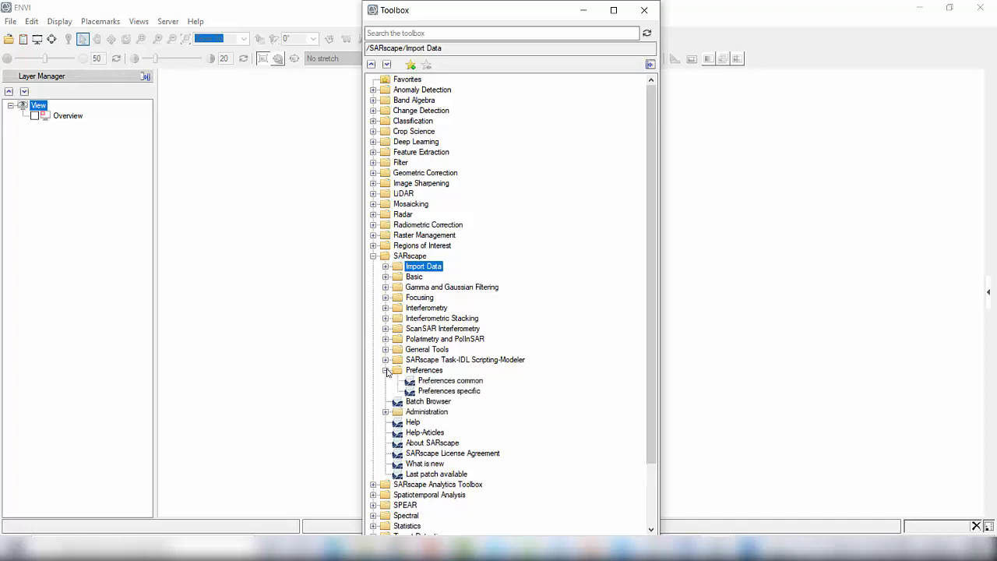
pyautogui.doubleClick(455, 391)
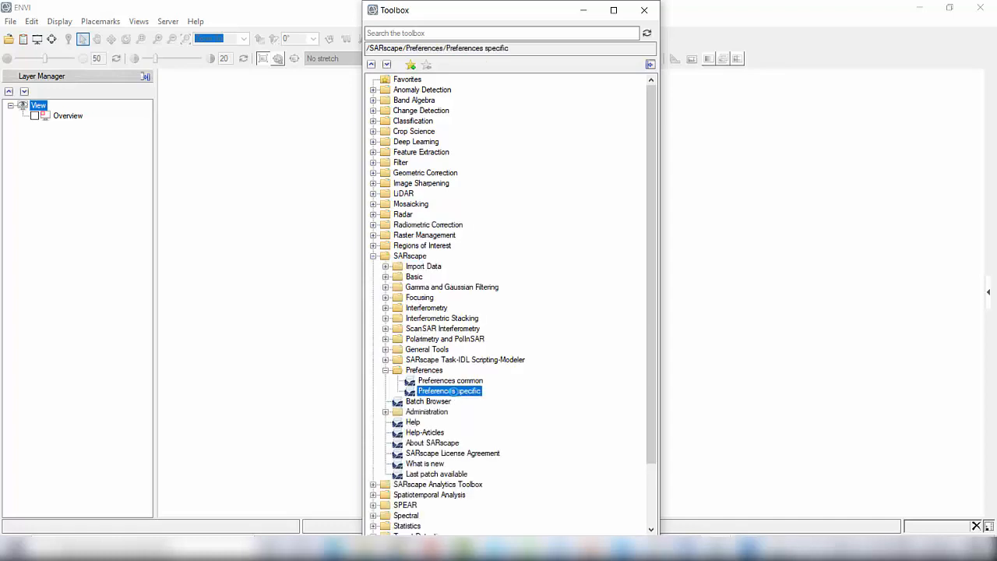
pyautogui.moveTo(452, 204); pyautogui.dragTo(318, 100)
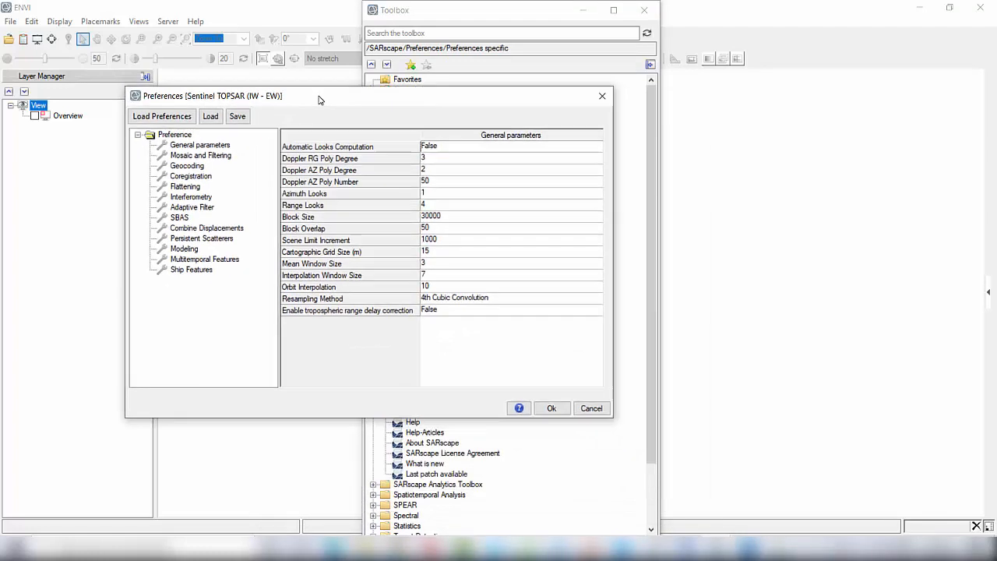
# Load the Sentinel TOPSAR (IW - EW) preset into SARscape's specific preferences and accept it
pyautogui.click(180, 119)
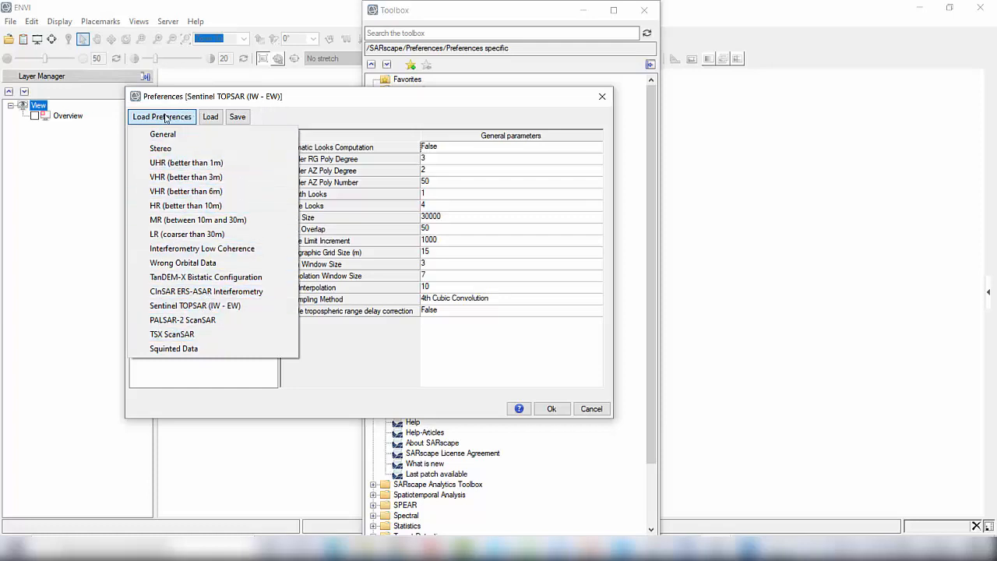
pyautogui.click(240, 310)
pyautogui.click(541, 323)
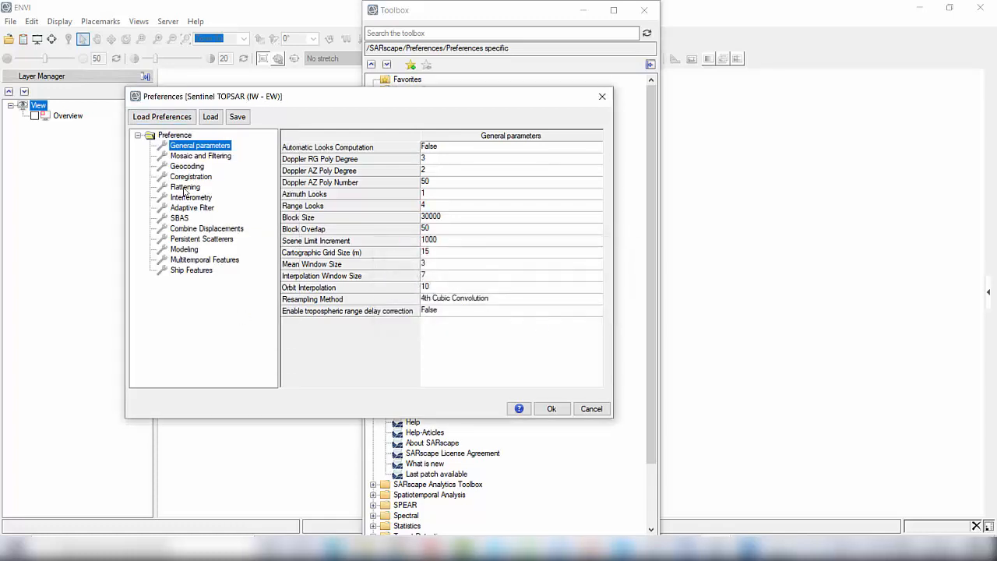
pyautogui.click(554, 410)
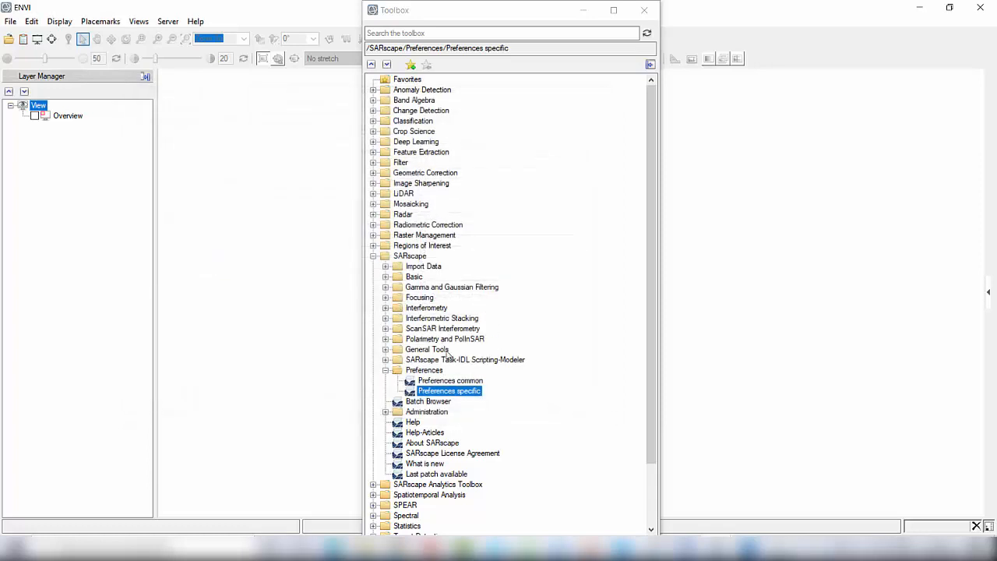
# Open SARscape's common preferences and review the directories and batch file name settings and the general parameters
pyautogui.click(433, 381)
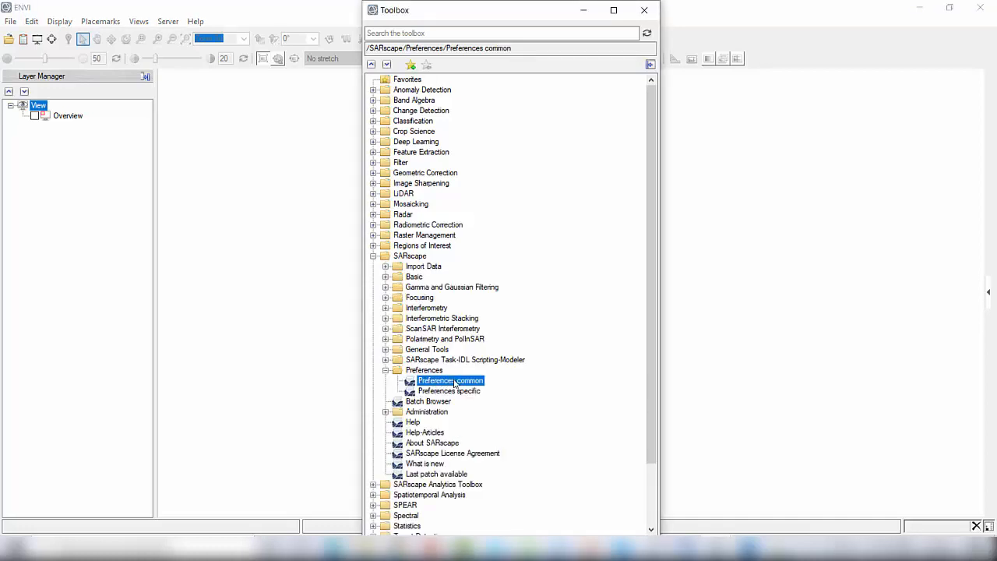
pyautogui.doubleClick(438, 381)
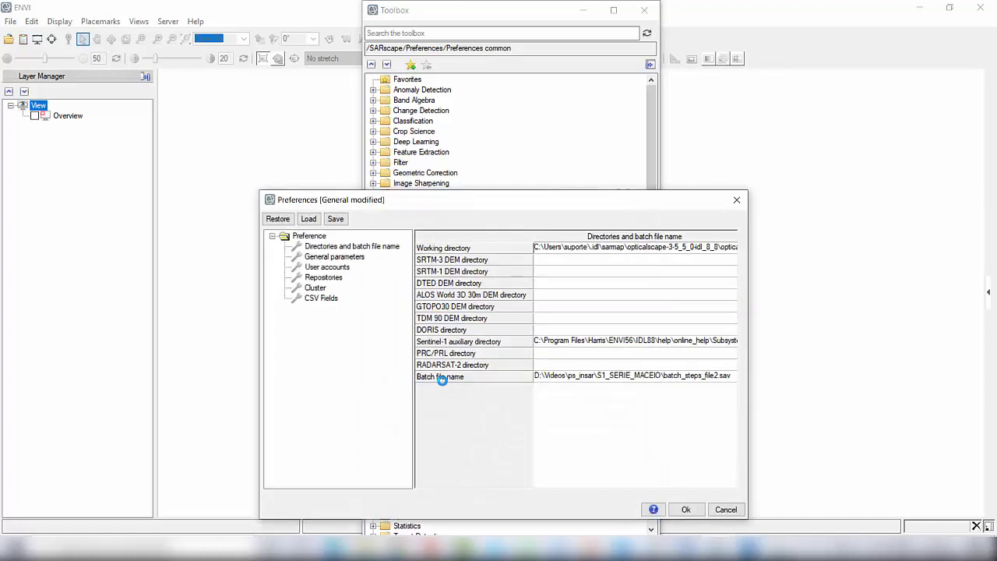
pyautogui.moveTo(388, 197); pyautogui.dragTo(215, 134)
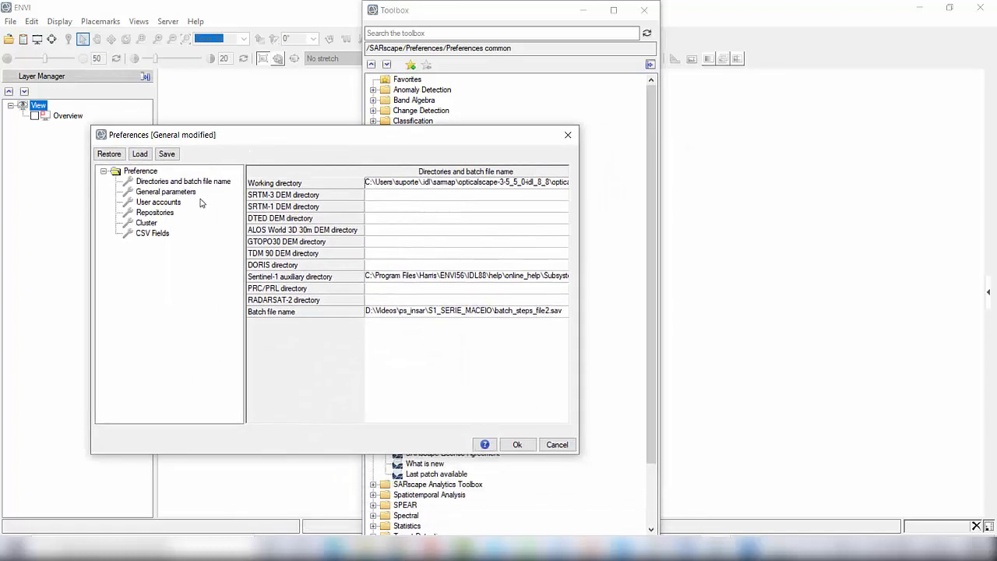
pyautogui.click(197, 186)
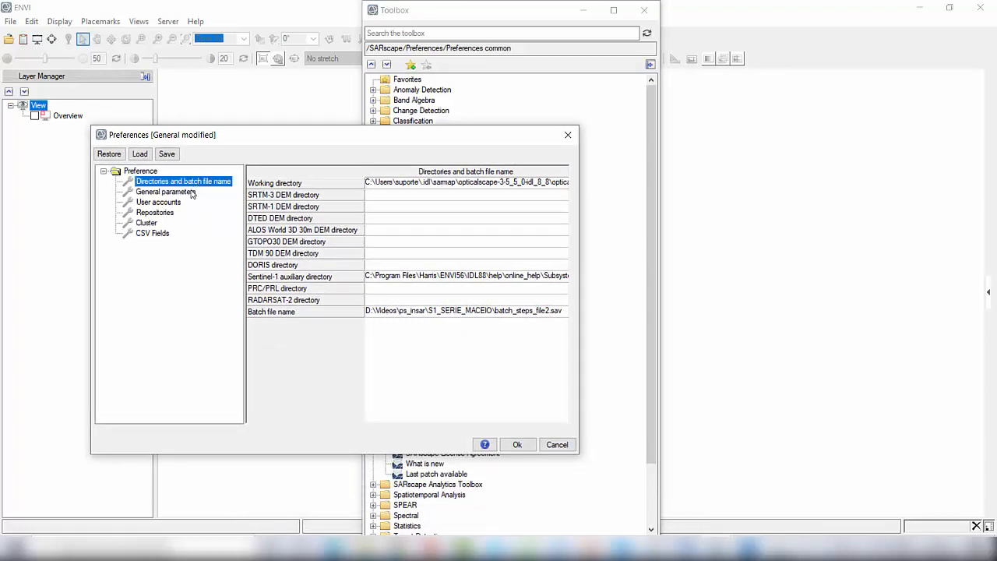
pyautogui.click(190, 193)
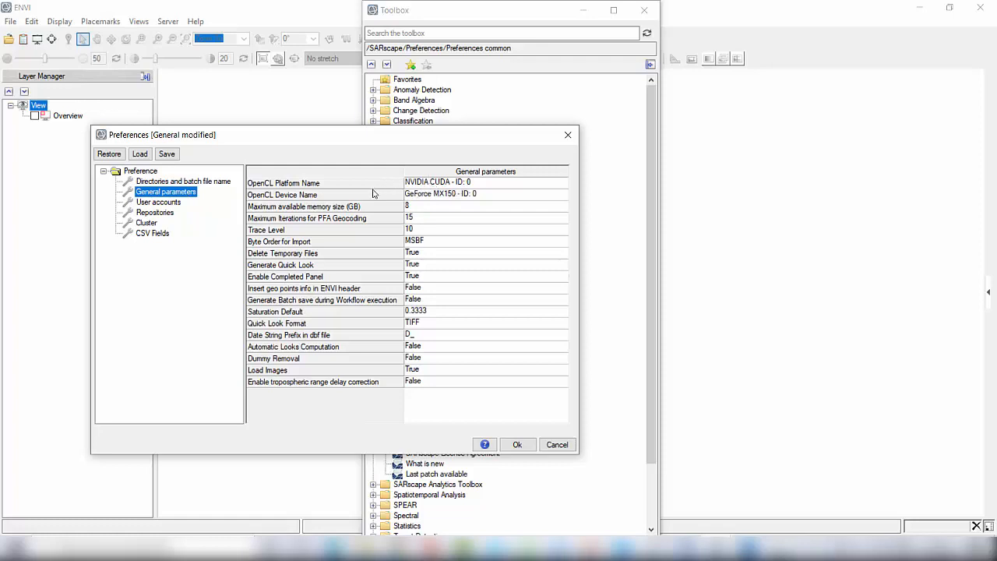
# Check the available OpenCL platform and device choices in the general parameters and accept the common preferences
pyautogui.click(481, 185)
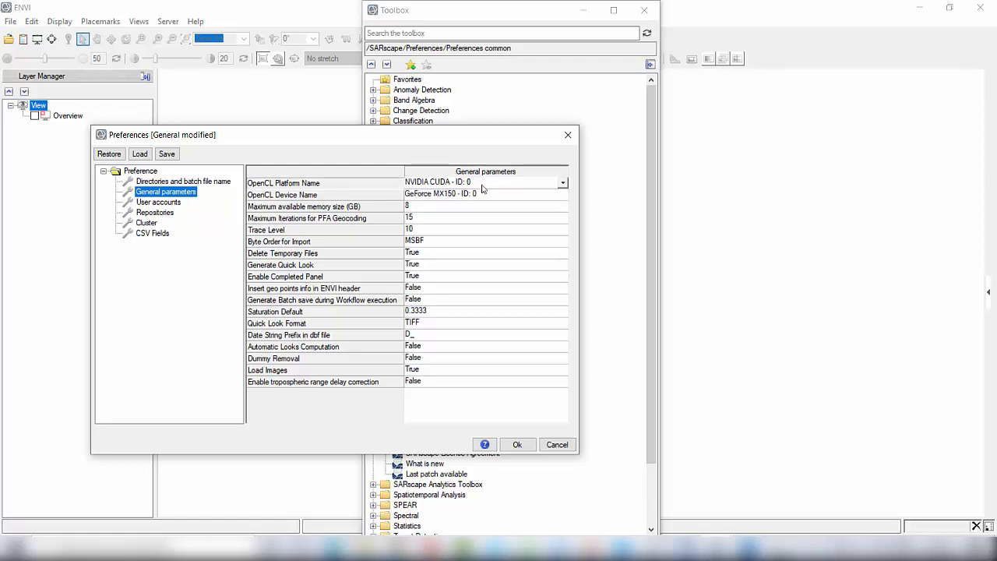
pyautogui.click(566, 185)
pyautogui.click(567, 186)
pyautogui.click(552, 198)
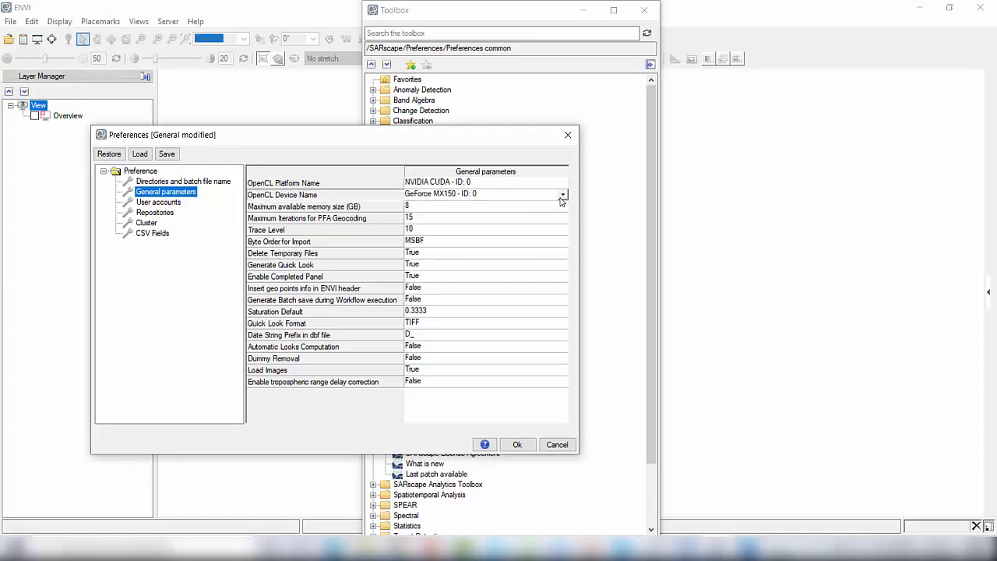
pyautogui.click(563, 196)
pyautogui.click(562, 202)
pyautogui.click(520, 444)
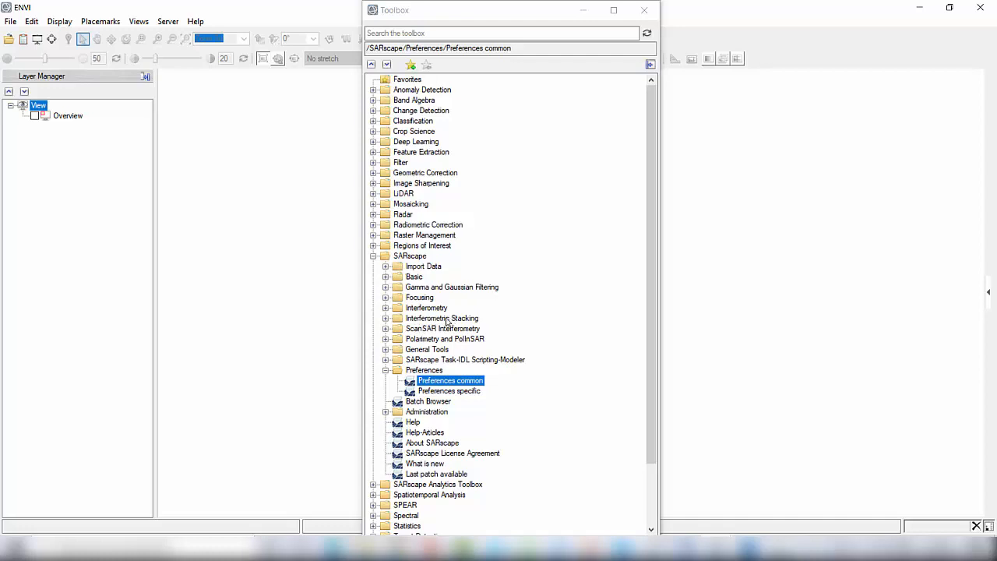
# Open the 1 - Connection Graph tool from the PS folder of SARscape's Interferometric Stacking tools
pyautogui.click(386, 318)
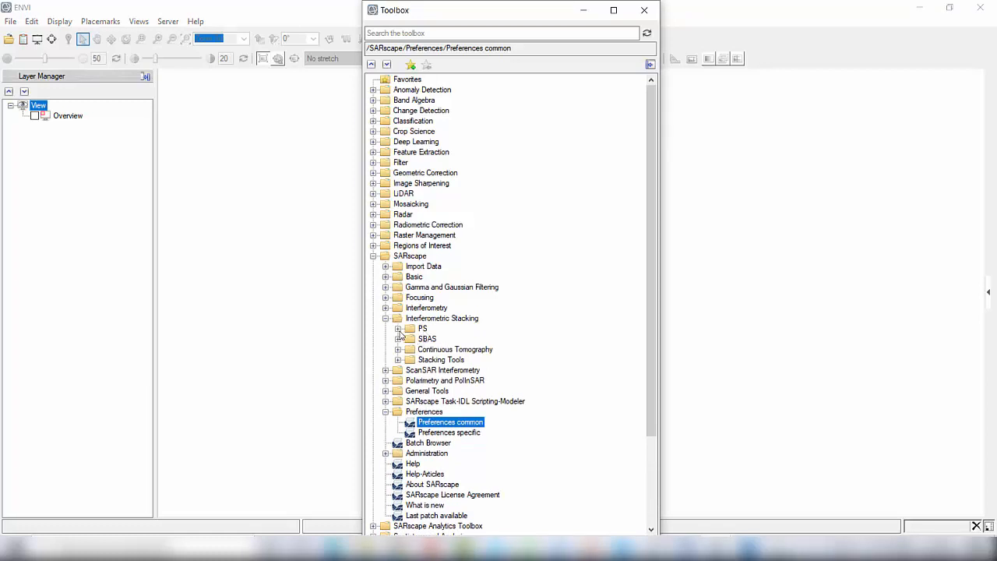
pyautogui.click(398, 329)
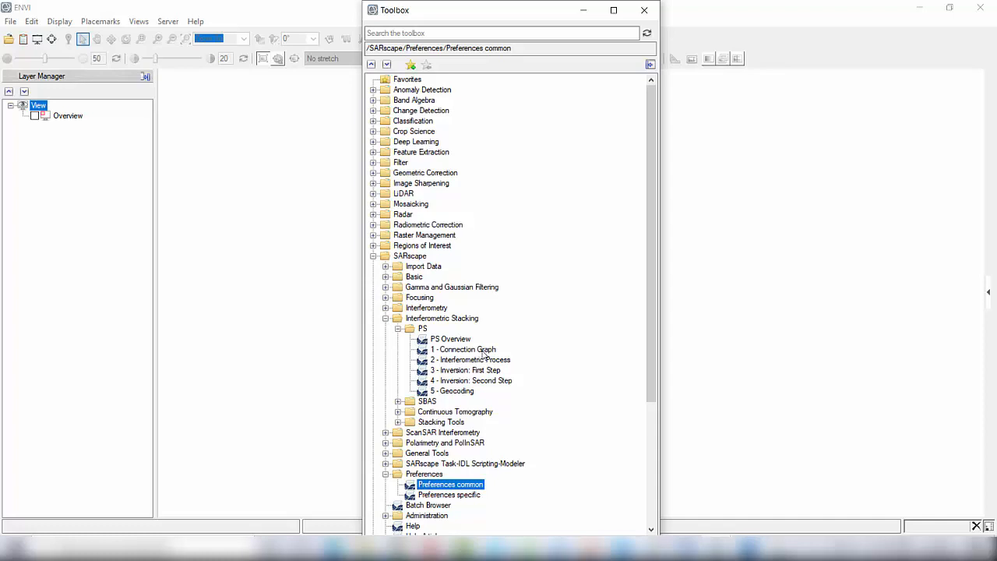
pyautogui.doubleClick(484, 350)
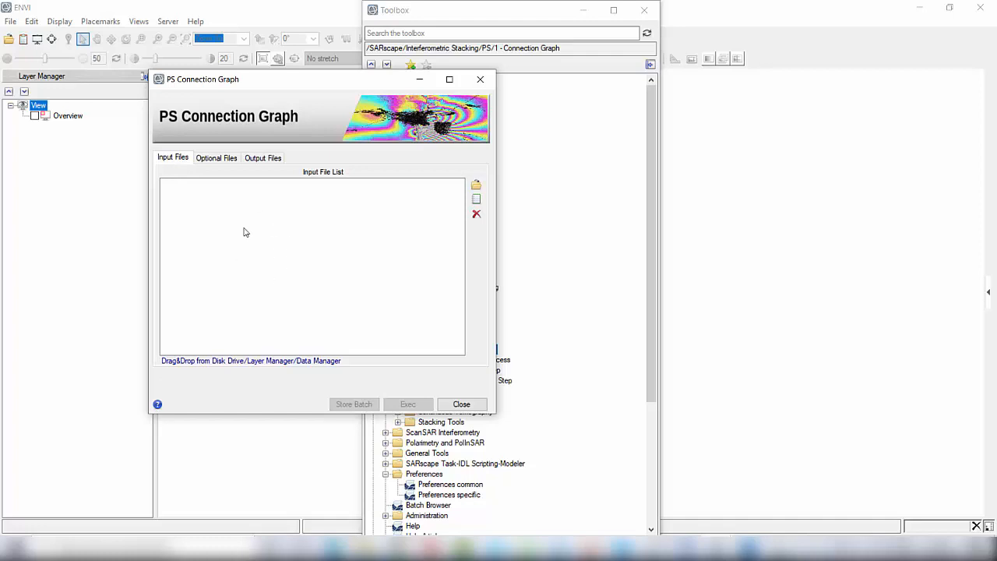
# Add all the slc_list files in S1_SERIE_MACEIO, dated 20190101 through 20210526, as PS Connection Graph inputs
pyautogui.click(476, 187)
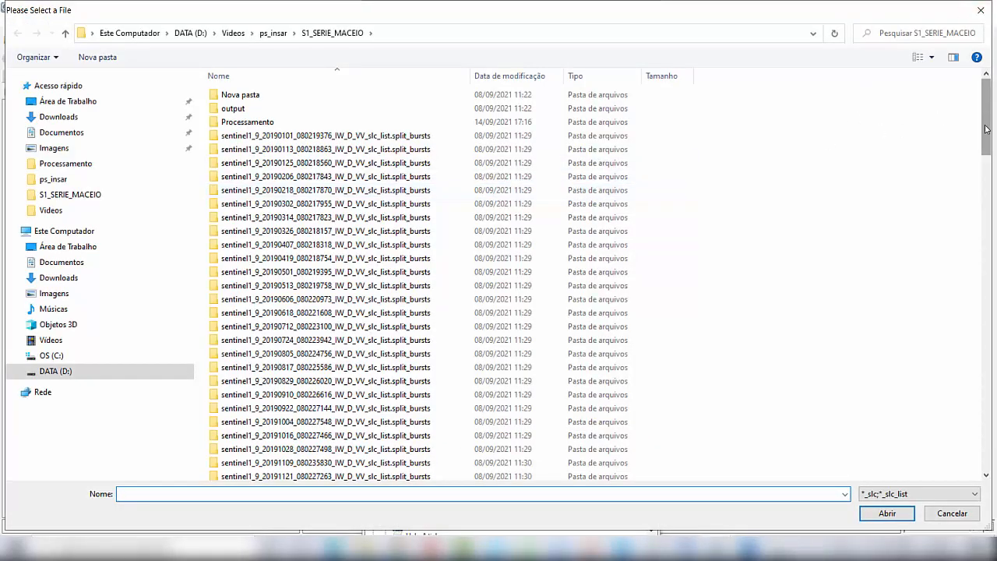
pyautogui.moveTo(987, 128); pyautogui.dragTo(973, 299)
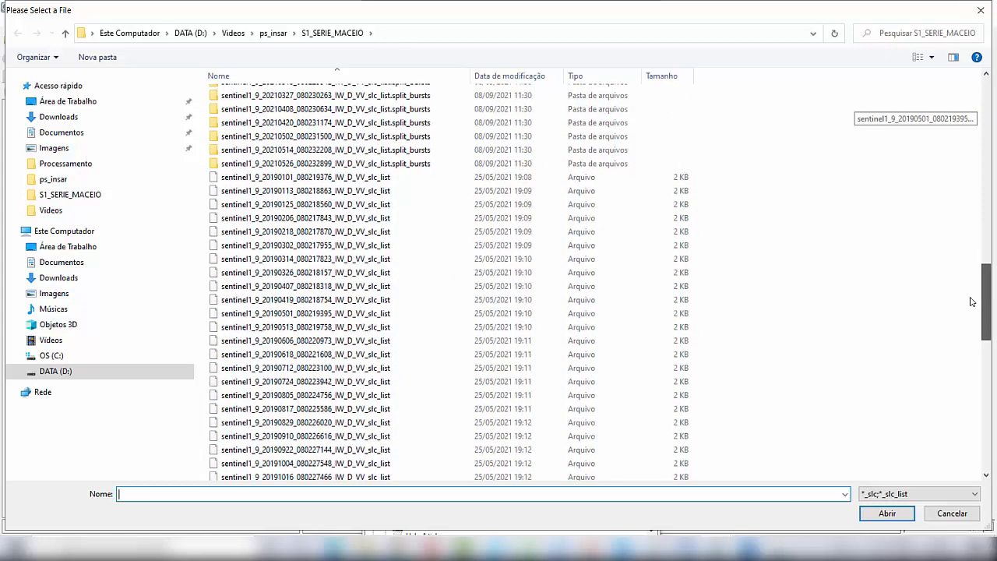
pyautogui.click(407, 177)
pyautogui.scroll(-15, 425, 199)
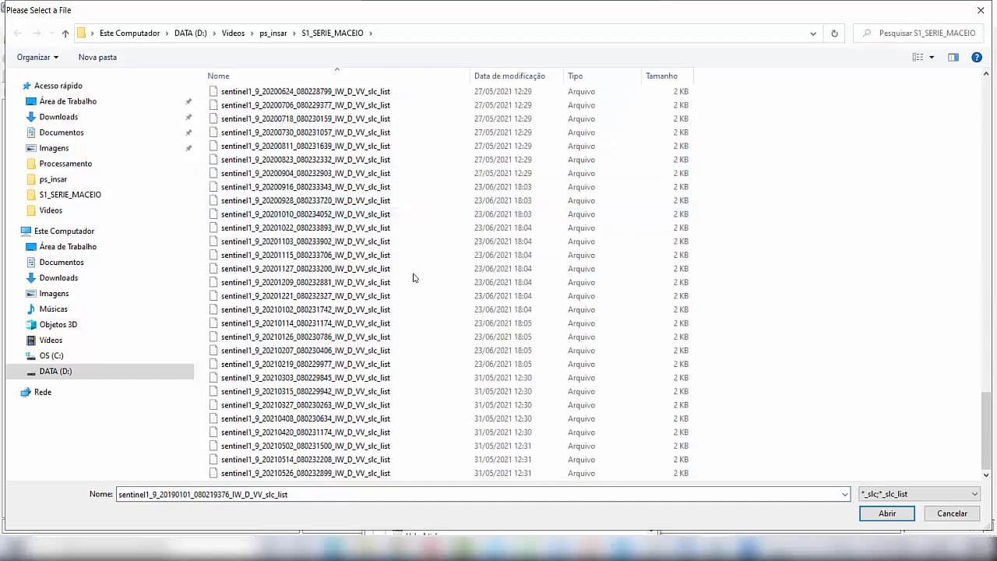
pyautogui.keyDown('shift'); pyautogui.click(246, 473); pyautogui.keyUp('shift')
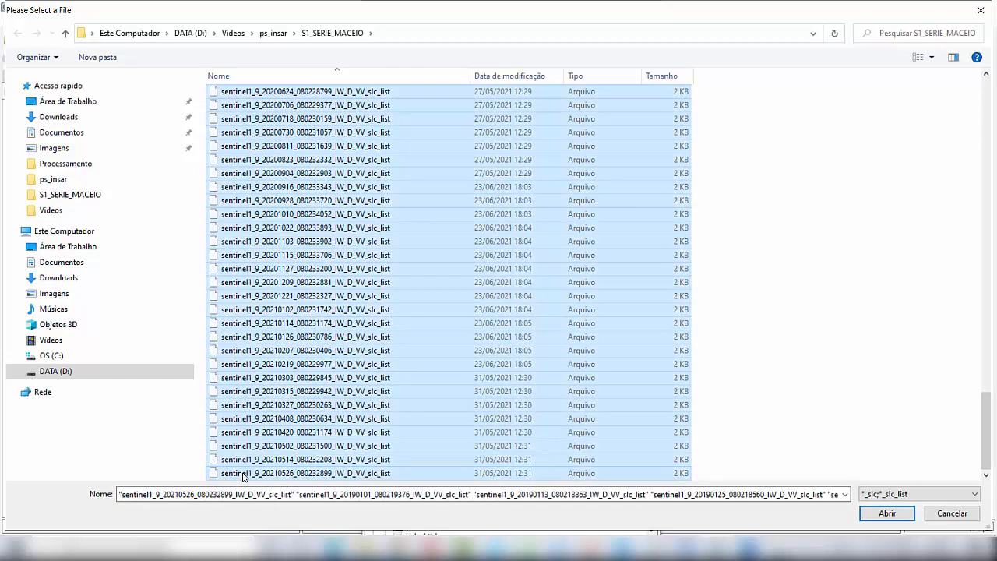
pyautogui.click(871, 514)
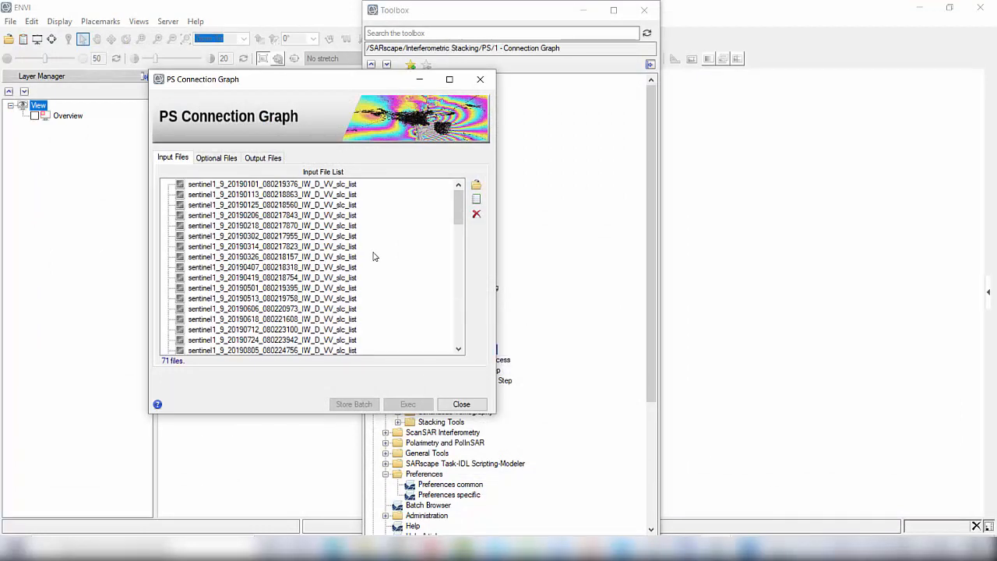
# Leave the optional master file empty and set the output root name to Maceio_Alagoas in the Processamento folder
pyautogui.click(212, 160)
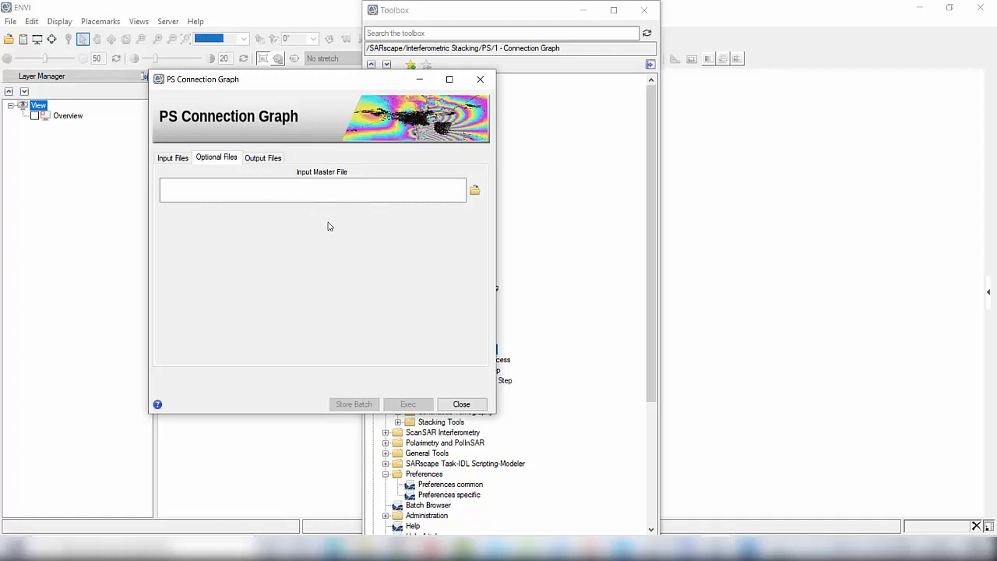
pyautogui.click(265, 160)
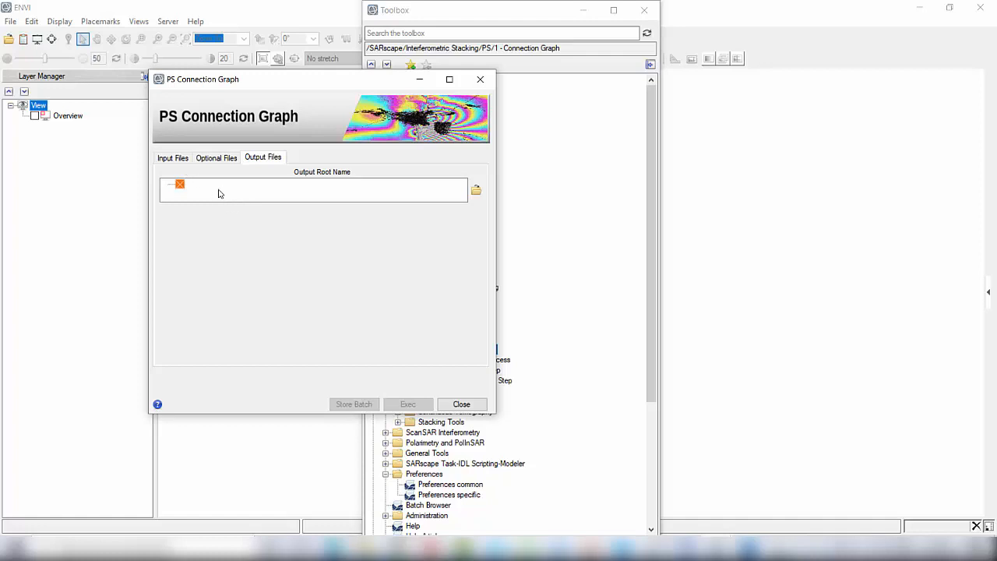
pyautogui.click(477, 192)
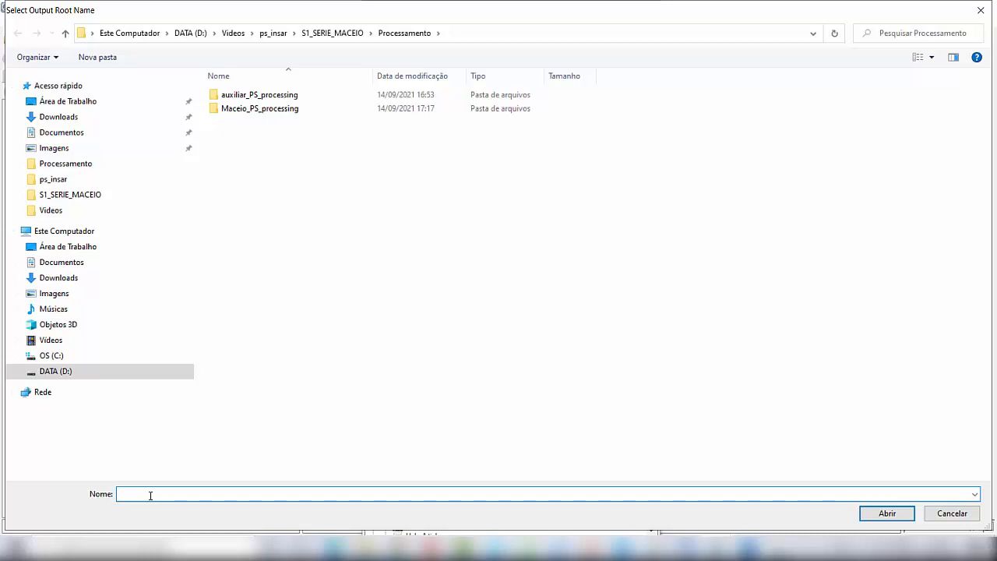
pyautogui.write('M')
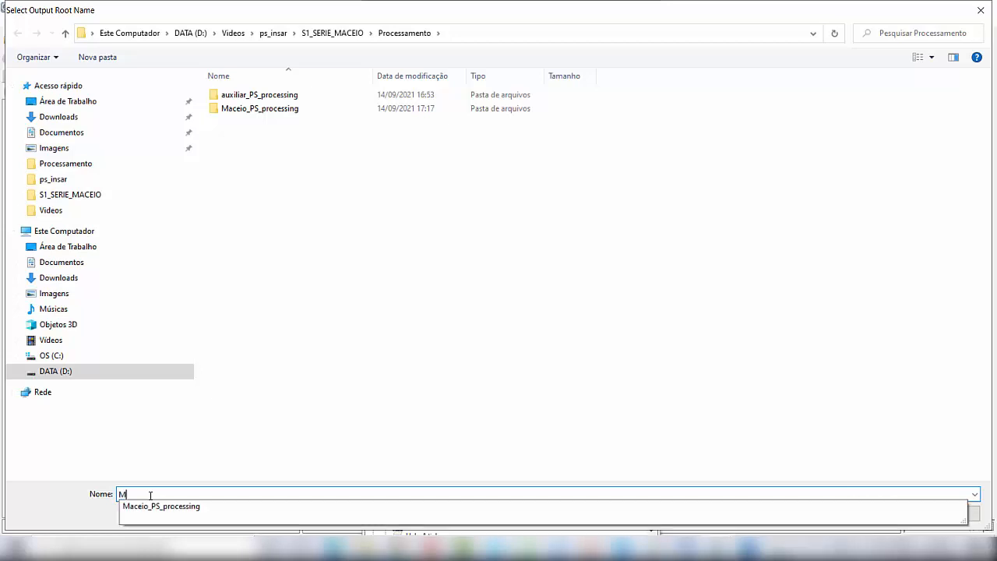
pyautogui.write('acei')
pyautogui.write('o_4')
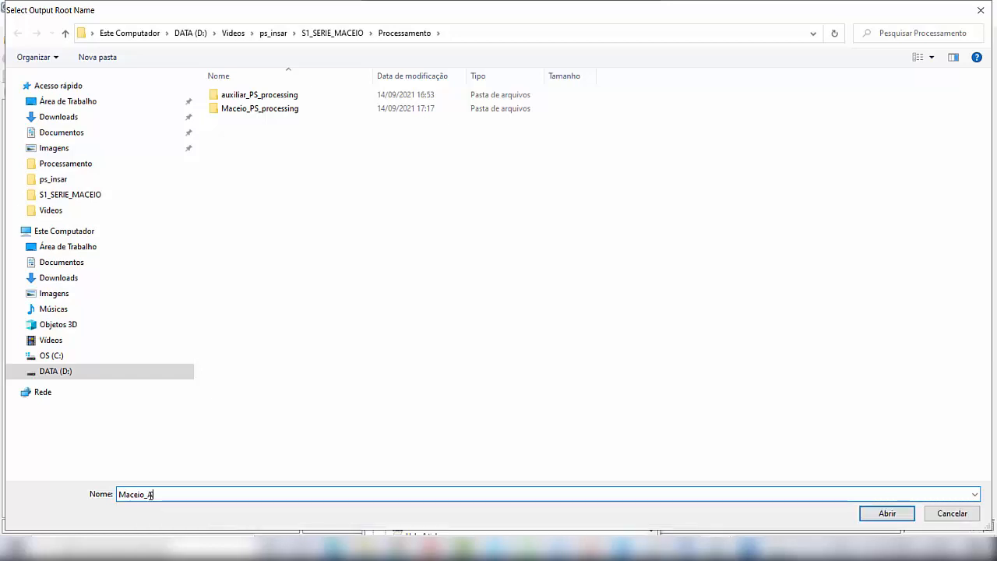
pyautogui.write('lagoas')
pyautogui.press('Return')
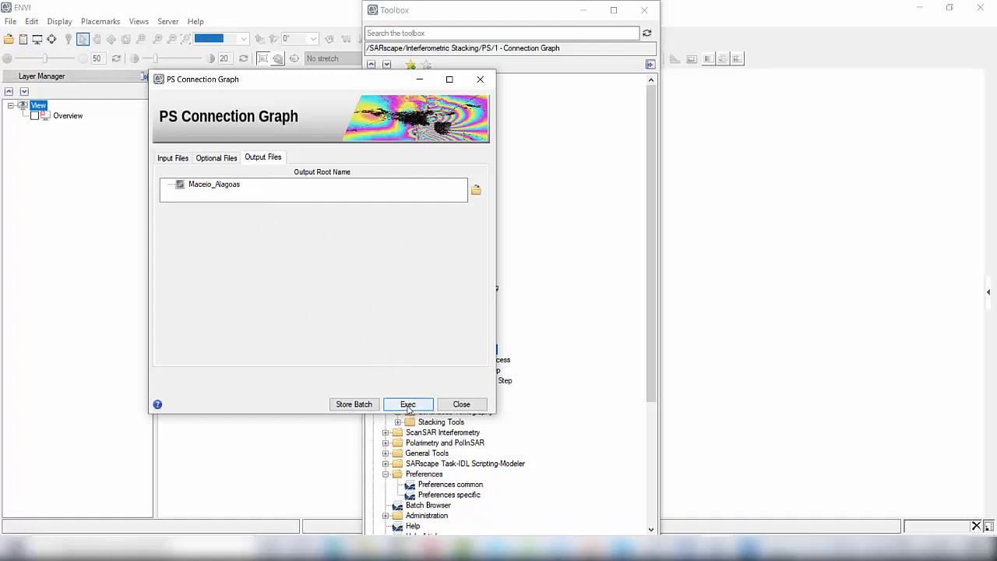
# Close the floating Toolbox window, execute the PS Connection Graph and dismiss its completion message
pyautogui.click(640, 14)
pyautogui.click(641, 11)
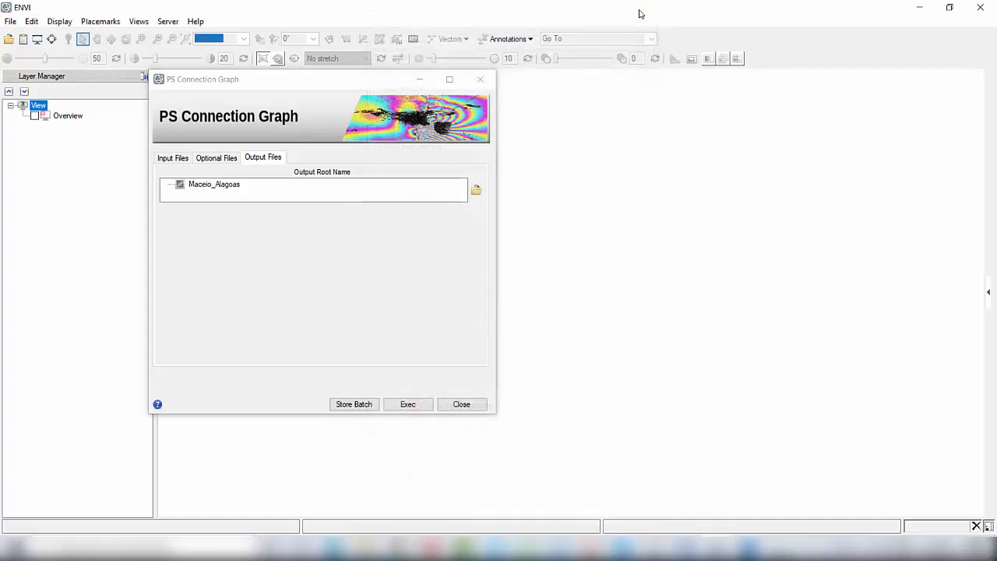
pyautogui.click(403, 411)
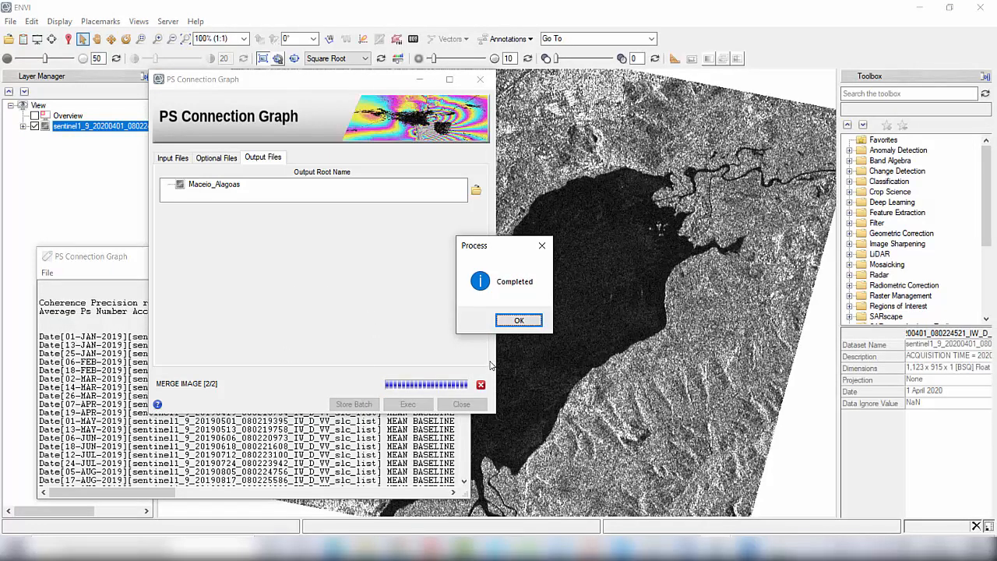
pyautogui.click(516, 320)
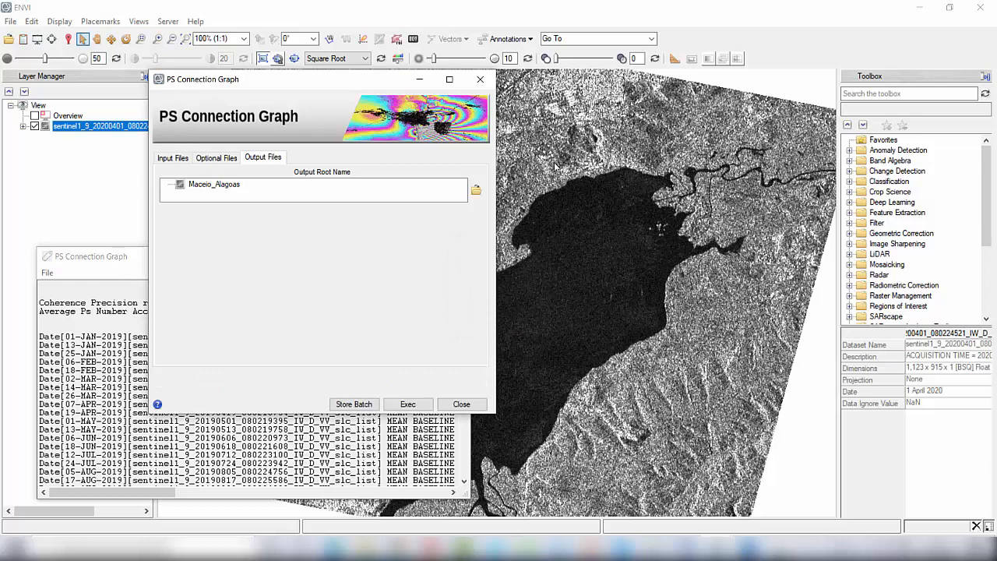
# Rearrange the PS Connection Graph windows to examine the processing report
pyautogui.moveTo(362, 82); pyautogui.dragTo(216, 196)
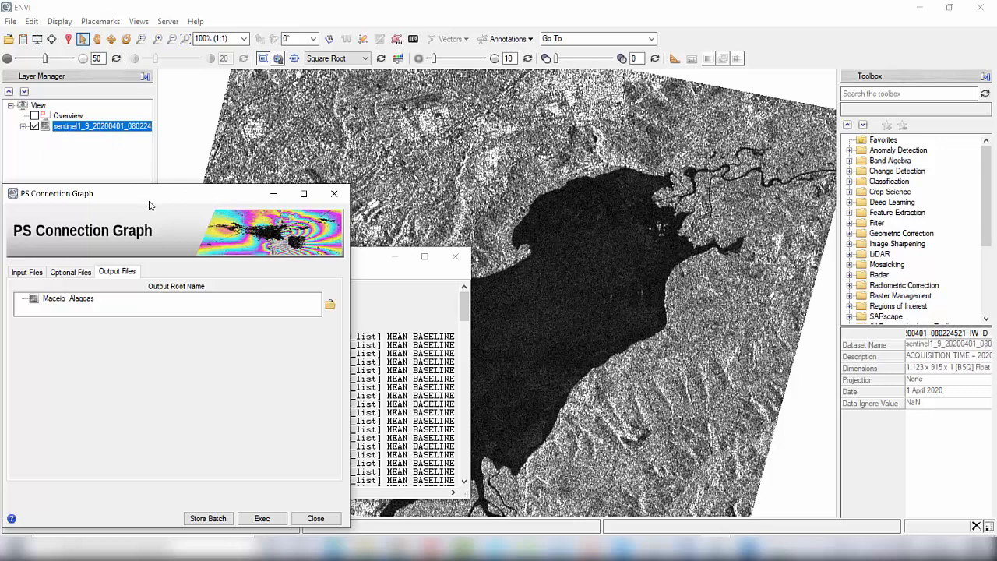
pyautogui.moveTo(150, 205); pyautogui.dragTo(363, 106)
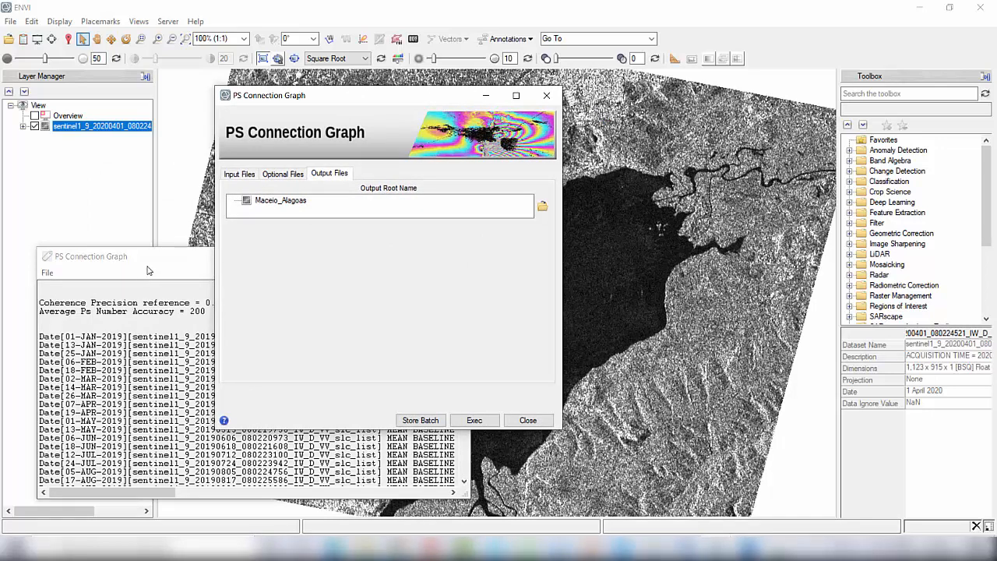
pyautogui.moveTo(148, 265); pyautogui.dragTo(131, 265)
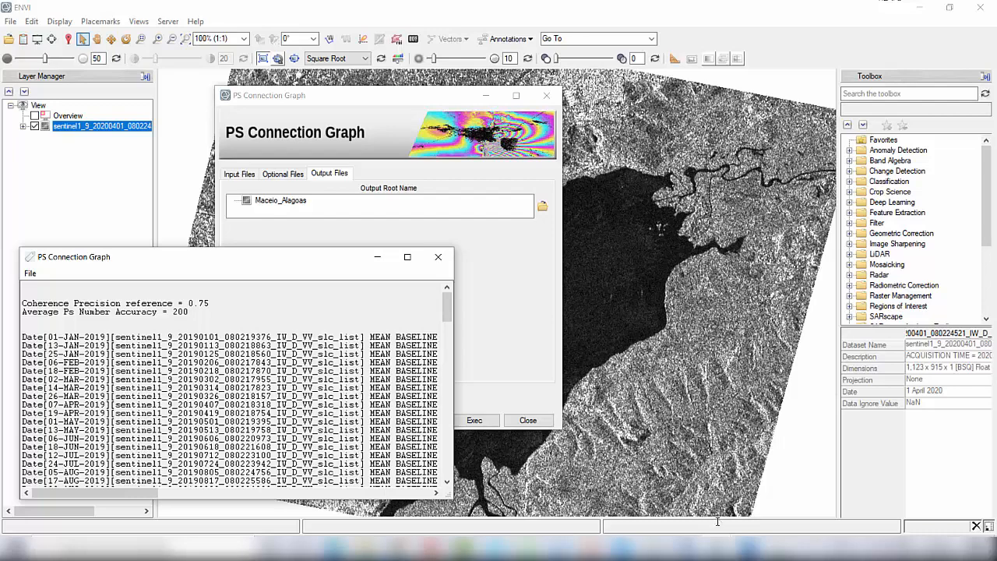
# Examine the connection graph's Time - Position Plot and minimise its window
pyautogui.click(717, 548)
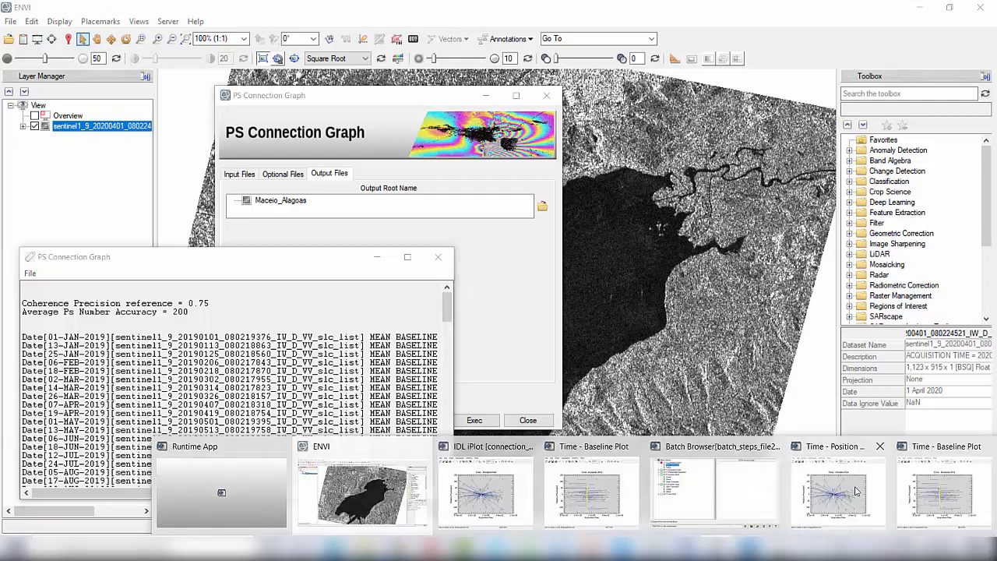
pyautogui.click(856, 491)
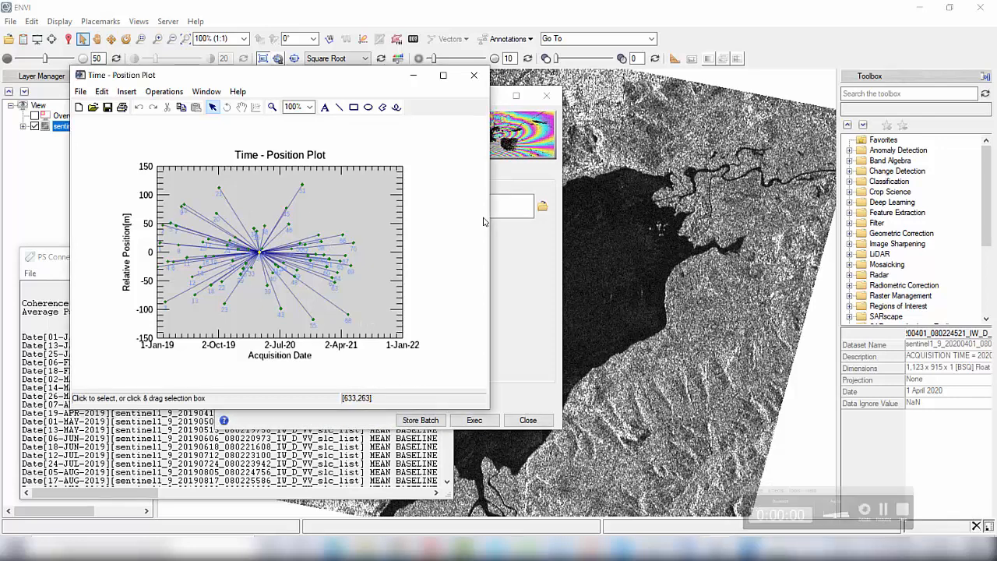
pyautogui.click(410, 76)
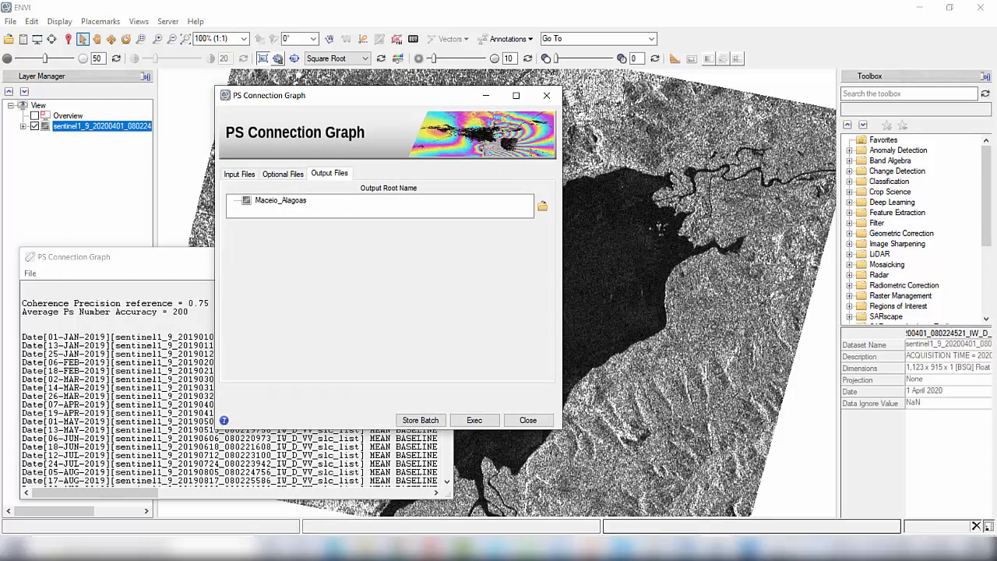
# Switch to File Explorer and examine the connection_graph folder inside Maceio_Alagoas_PS_processing, returning to the parent folder
pyautogui.moveTo(367, 548)
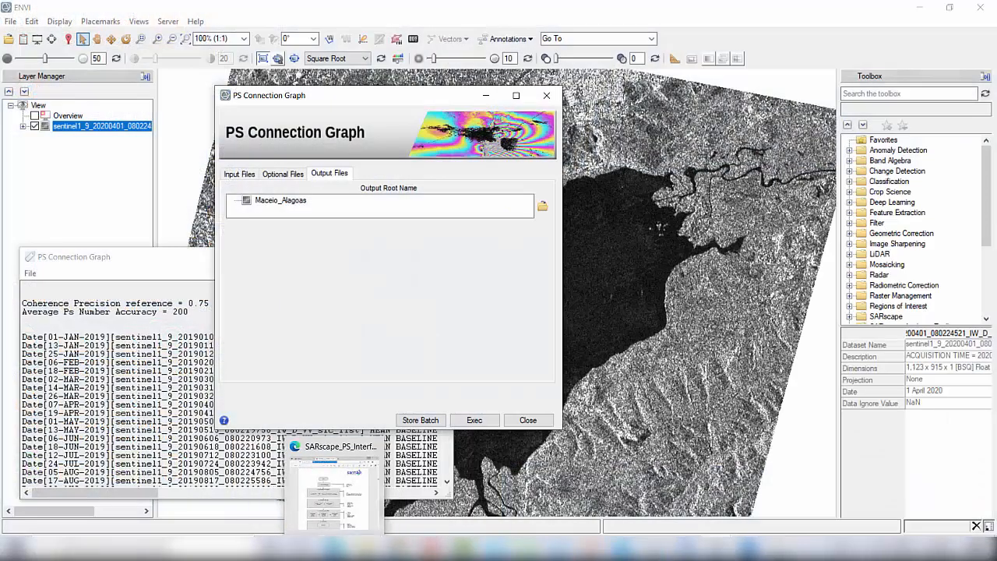
pyautogui.click(441, 500)
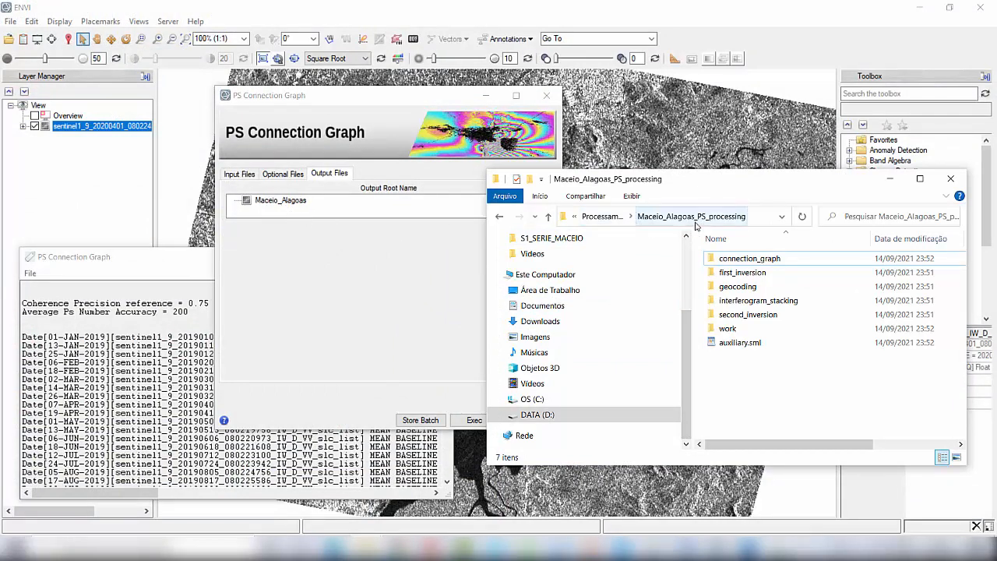
pyautogui.click(736, 258)
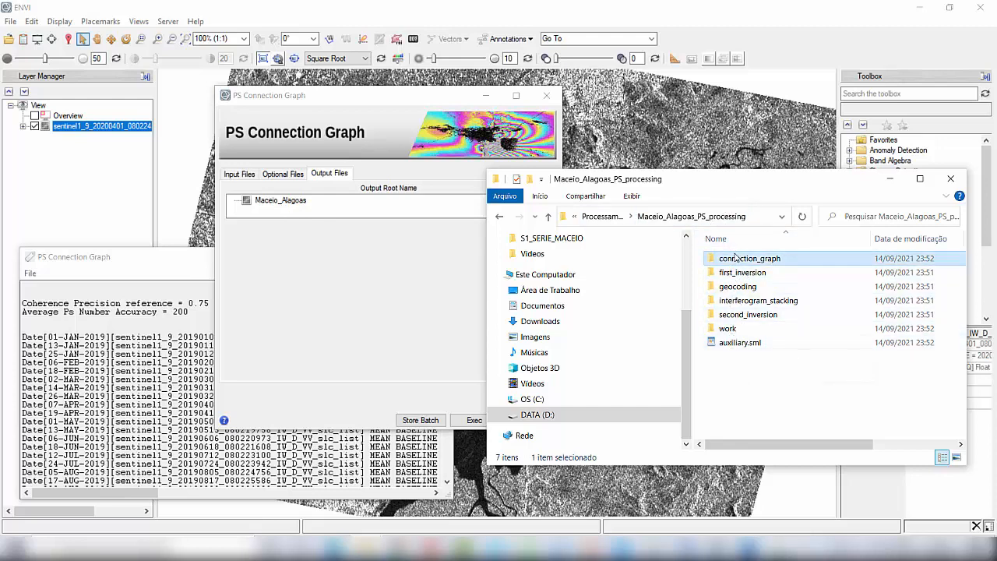
pyautogui.doubleClick(737, 258)
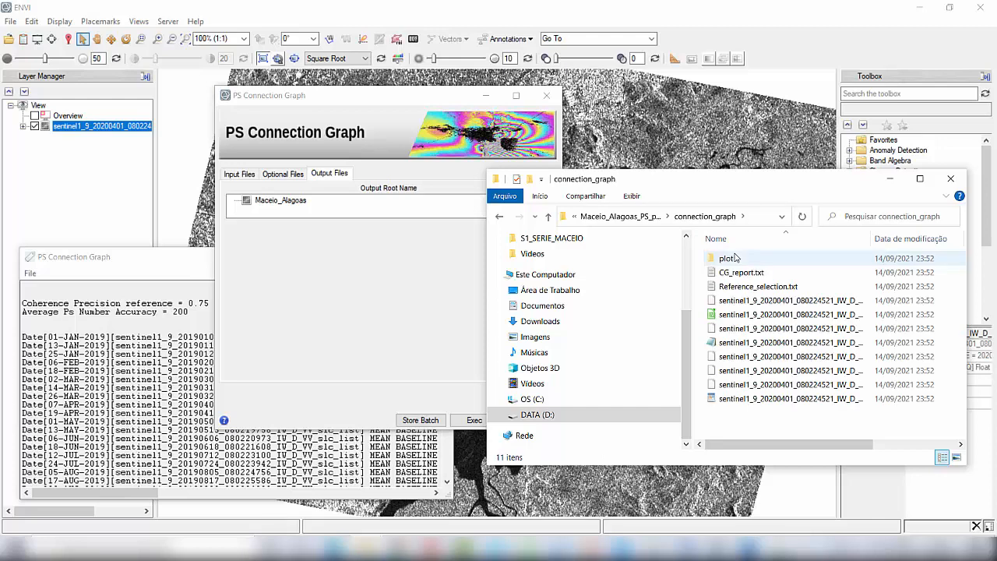
pyautogui.click(500, 217)
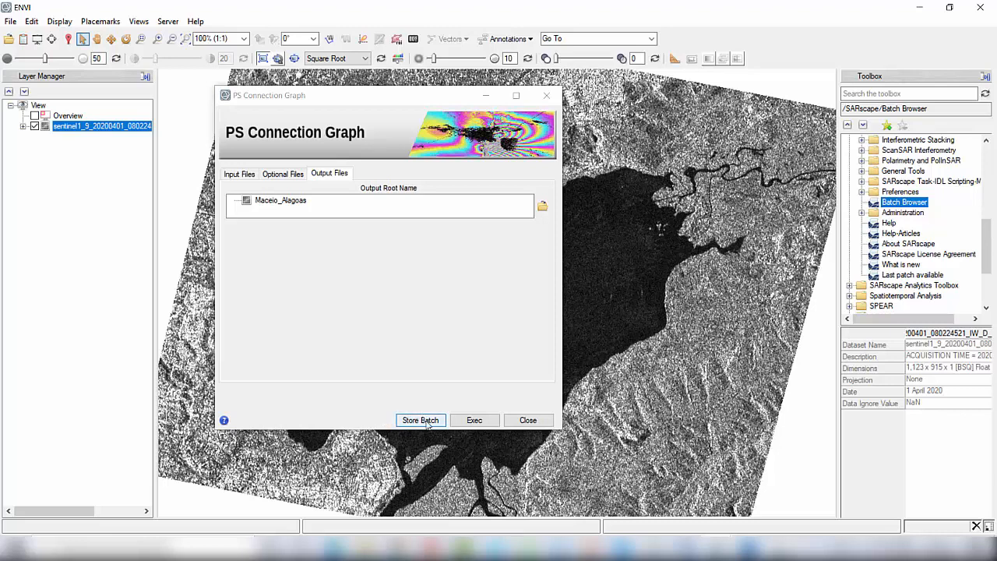
# Store the PS Connection Graph in the batch, replacing its dialog with the PS Interferometric Process tool
pyautogui.click(423, 421)
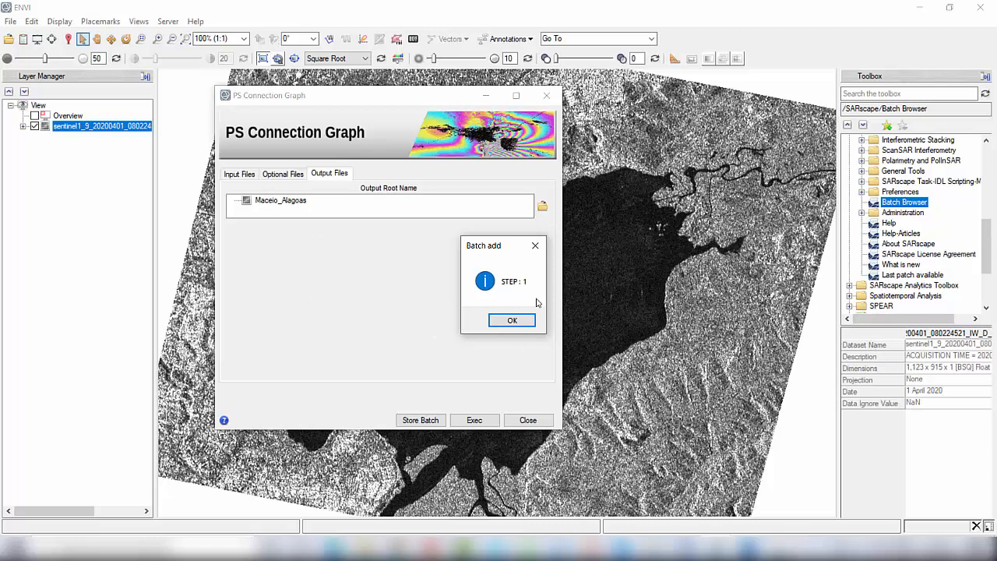
pyautogui.click(512, 321)
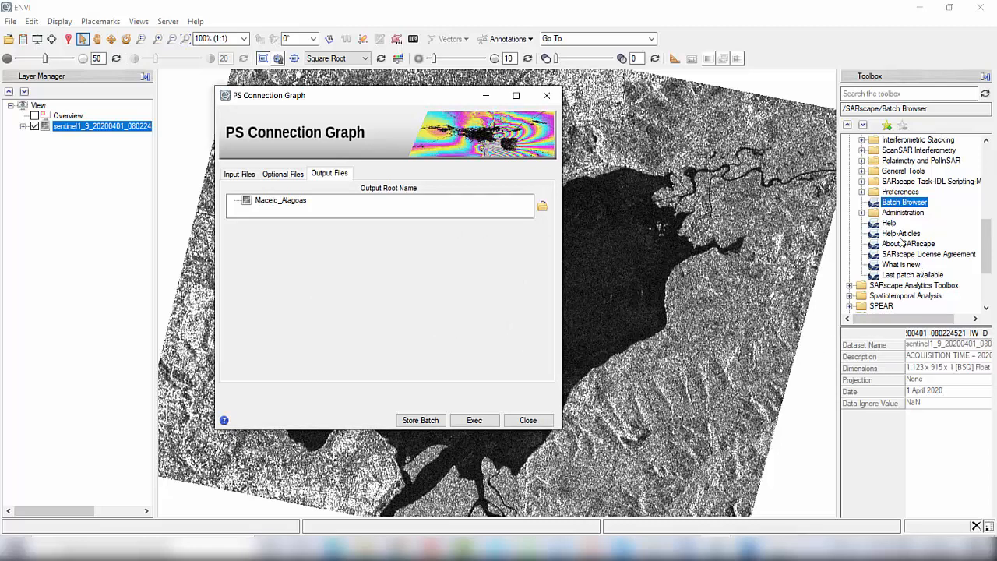
pyautogui.scroll(2, 888, 171)
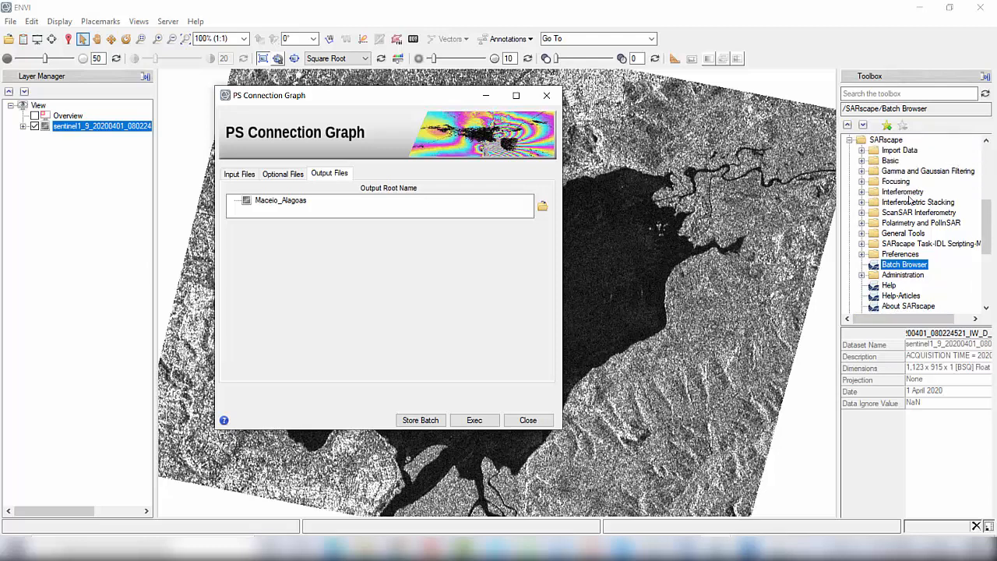
pyautogui.click(862, 202)
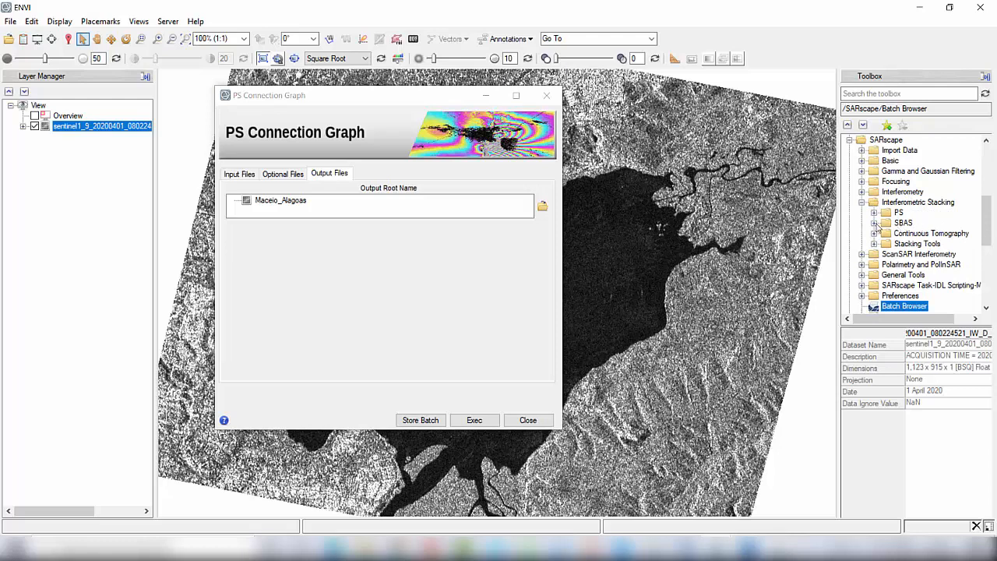
pyautogui.click(874, 212)
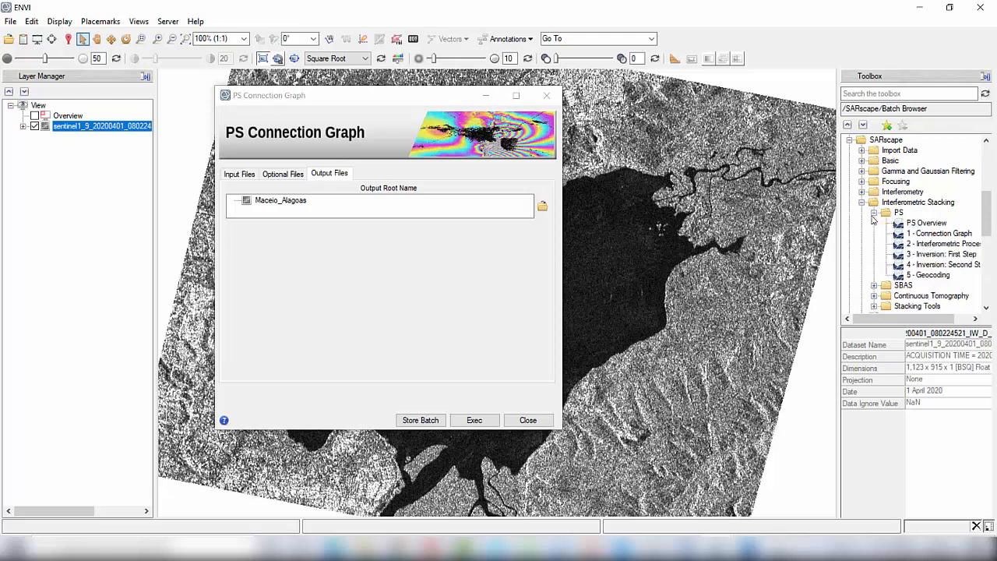
pyautogui.doubleClick(941, 244)
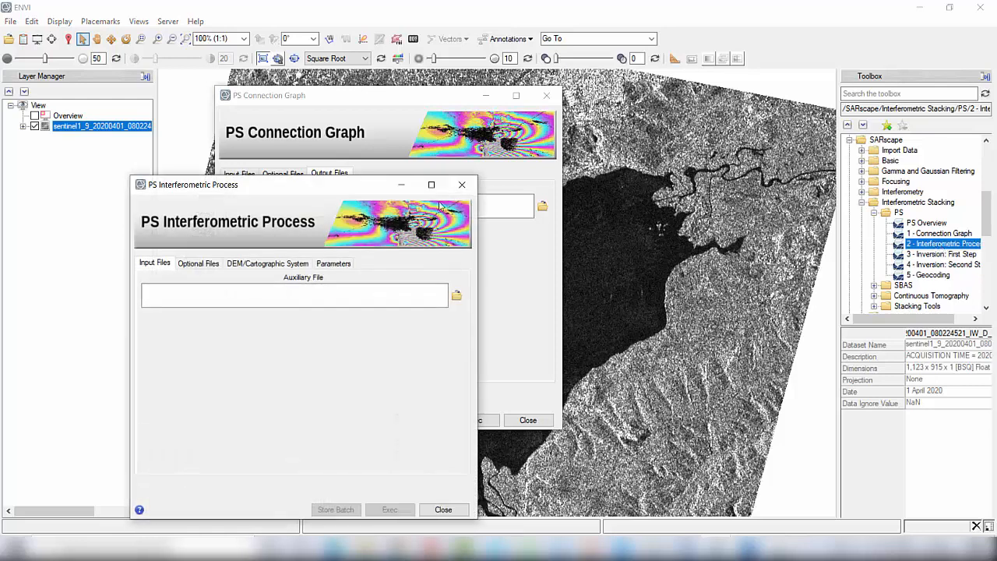
pyautogui.click(547, 98)
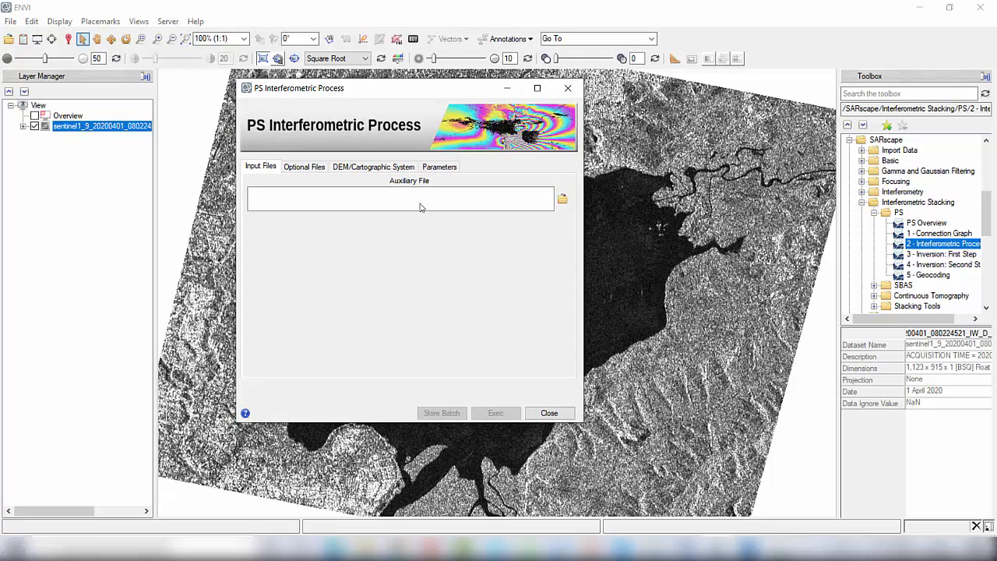
# Load auxiliary.sml from Processamento's Maceio_Alagoas_PS_processing folder as the Interferometric Process auxiliary file
pyautogui.click(562, 200)
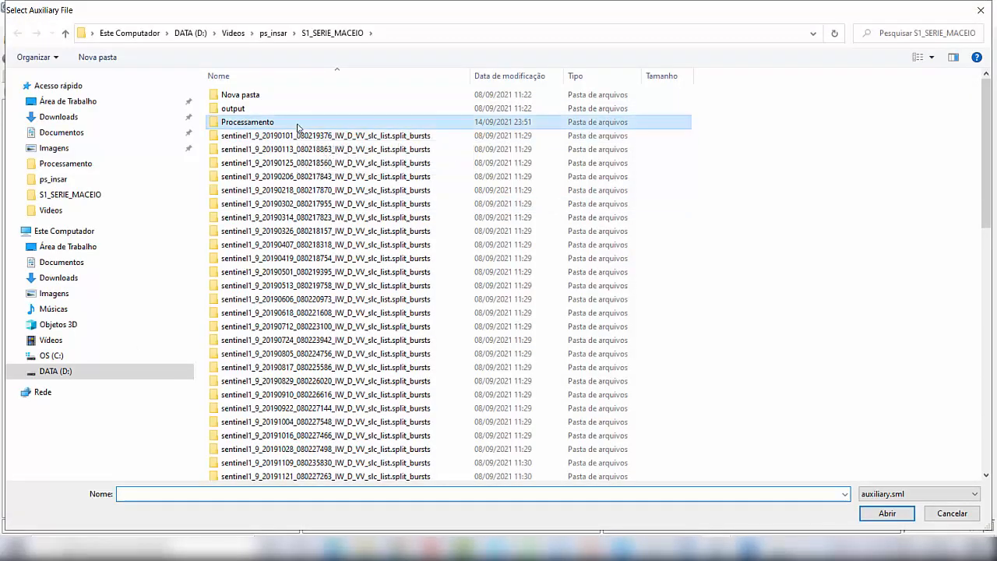
pyautogui.doubleClick(328, 122)
pyautogui.doubleClick(289, 112)
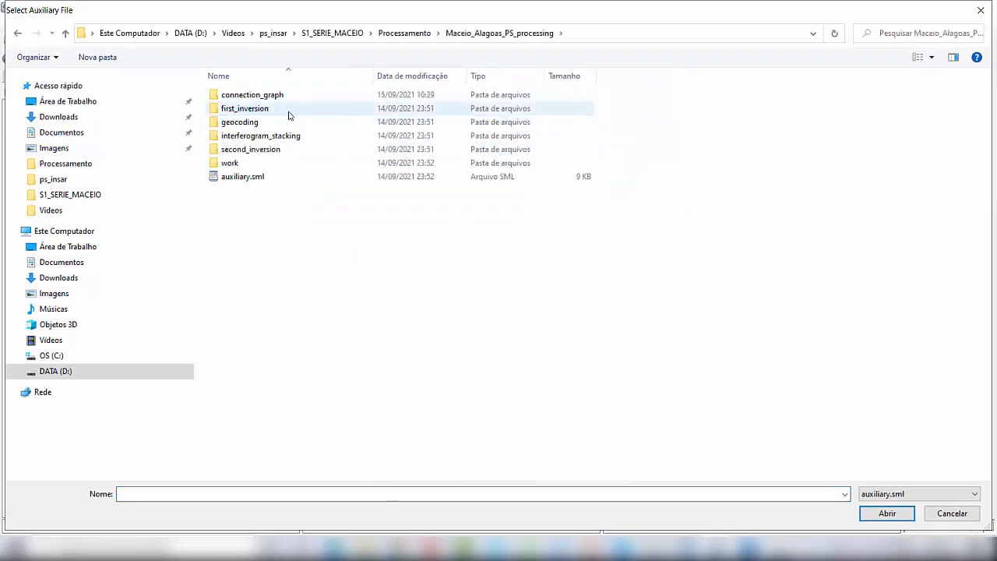
pyautogui.click(278, 179)
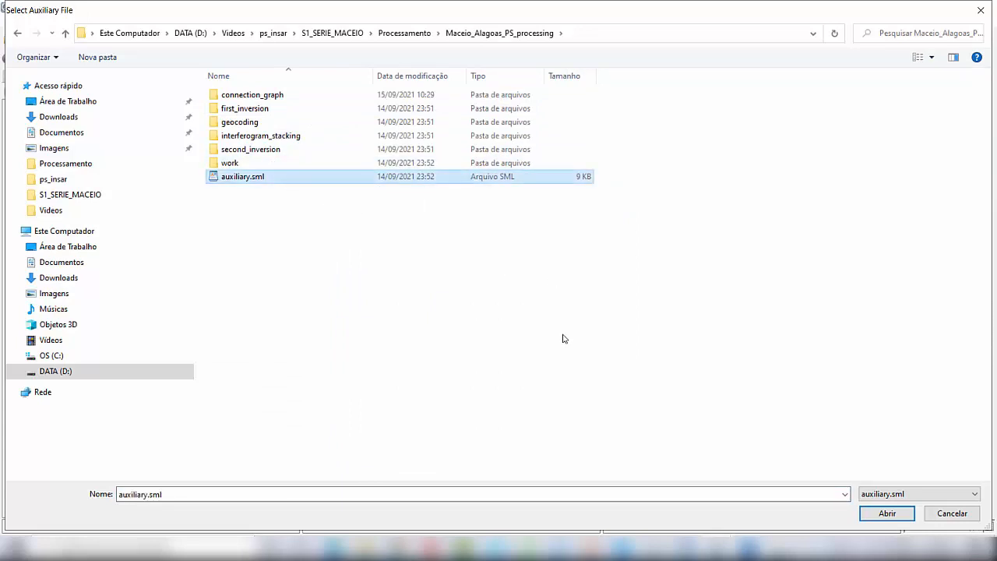
pyautogui.click(887, 513)
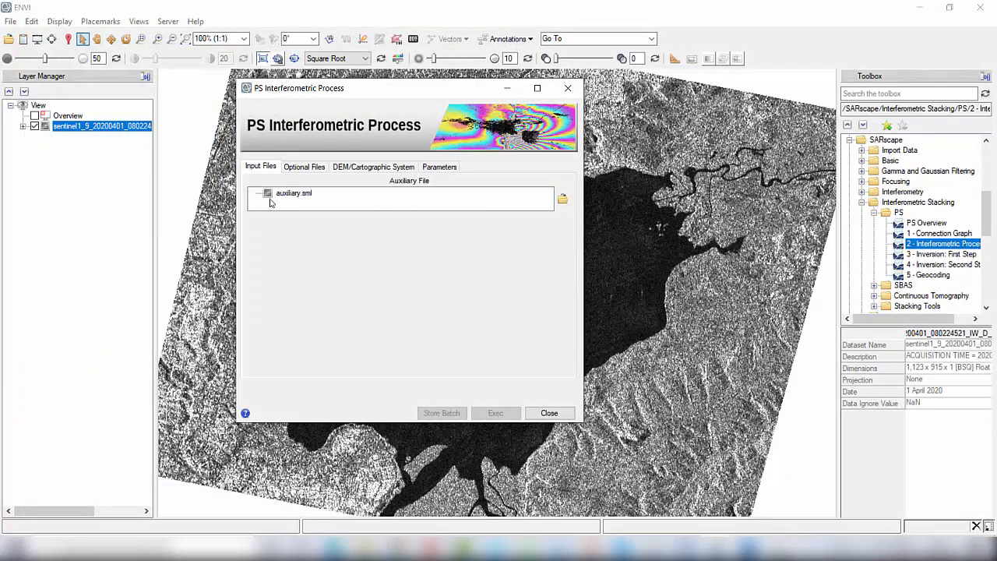
# Leave the optional files unset and choose AP_26693_FBS_F6990_RT1_dem as the DEM file for the Interferometric Process
pyautogui.click(303, 167)
pyautogui.click(396, 168)
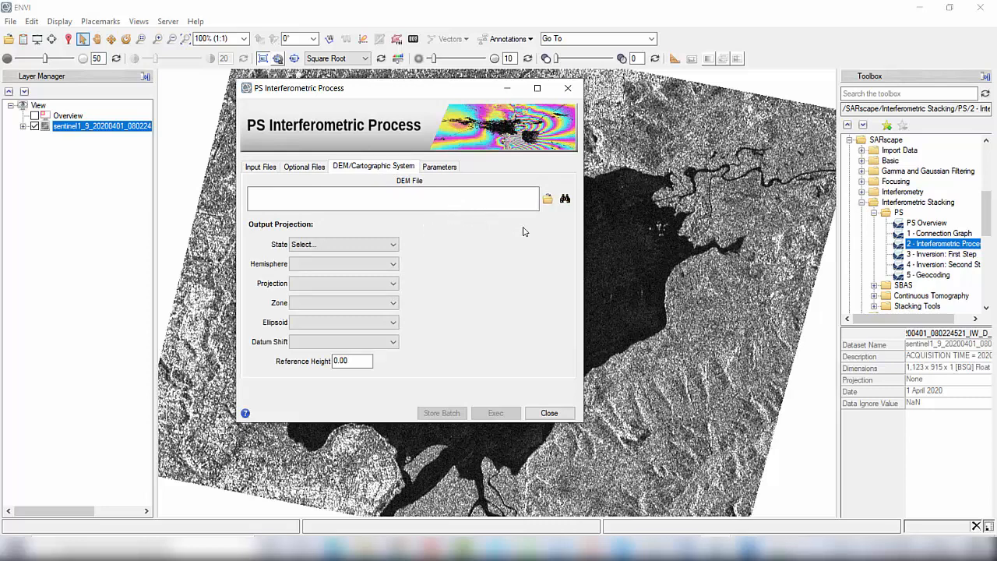
pyautogui.moveTo(442, 89); pyautogui.dragTo(637, 77)
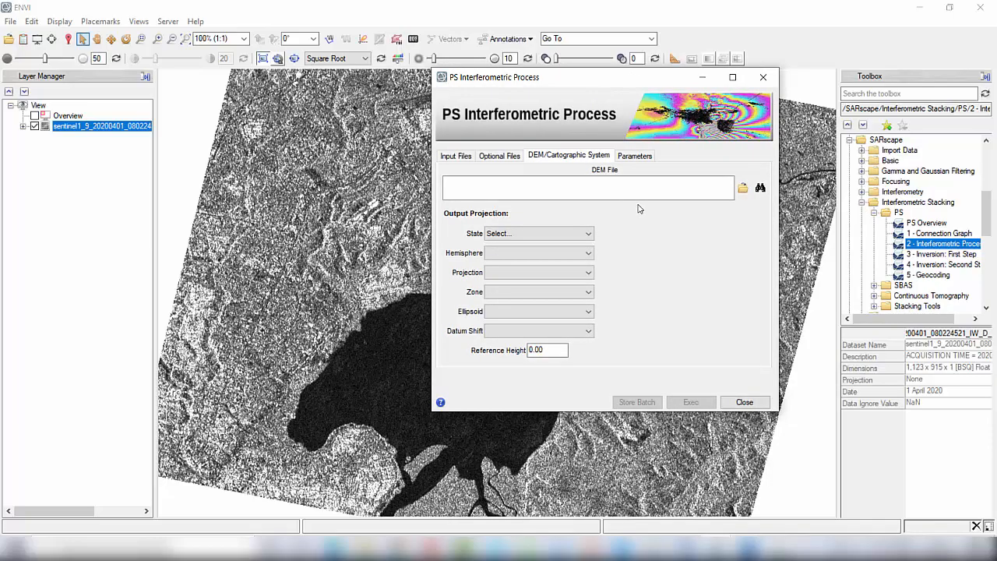
pyautogui.click(743, 188)
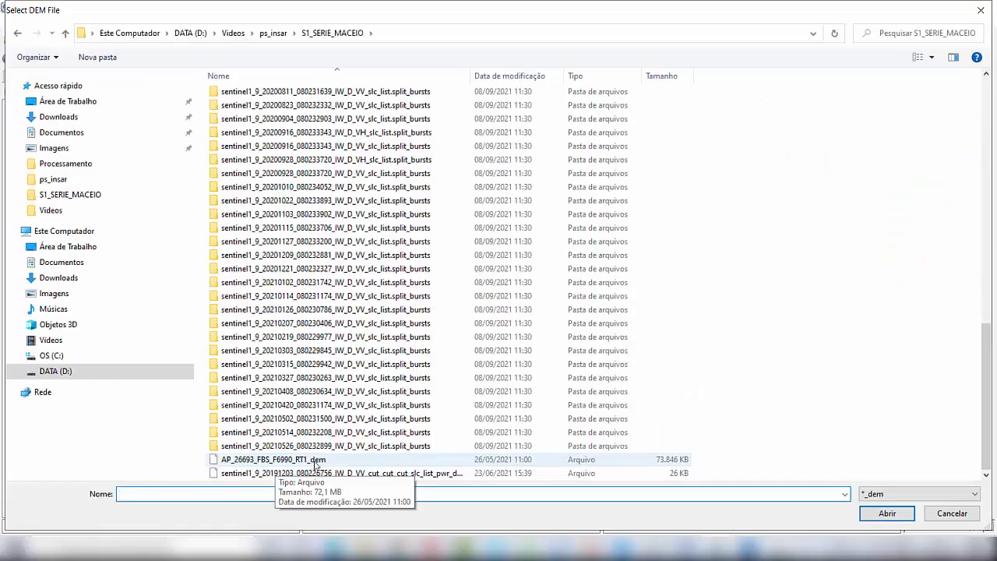
pyautogui.click(248, 462)
pyautogui.click(900, 515)
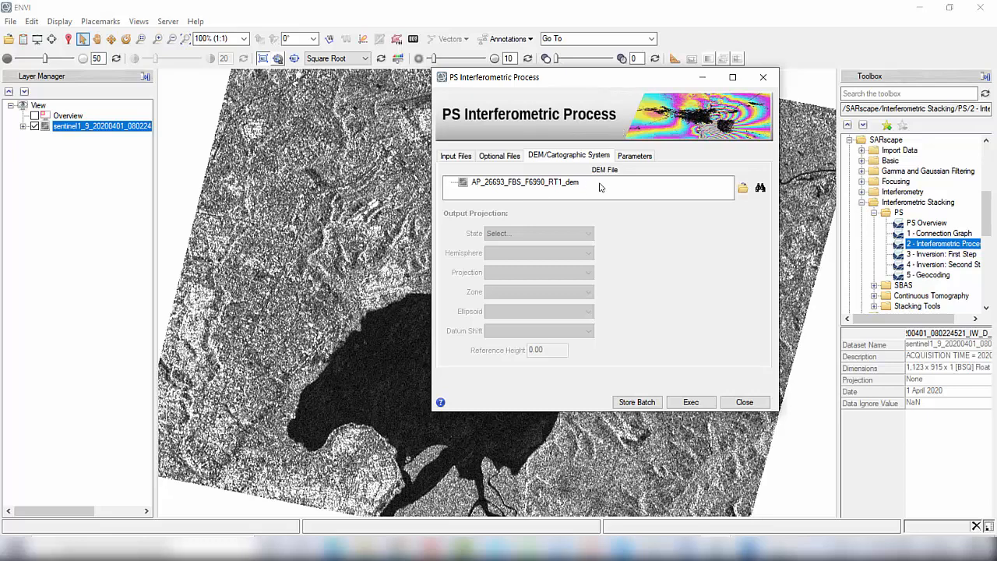
# Review the Interferometric Process principal parameters, store the process in the batch and close its dialog
pyautogui.click(634, 156)
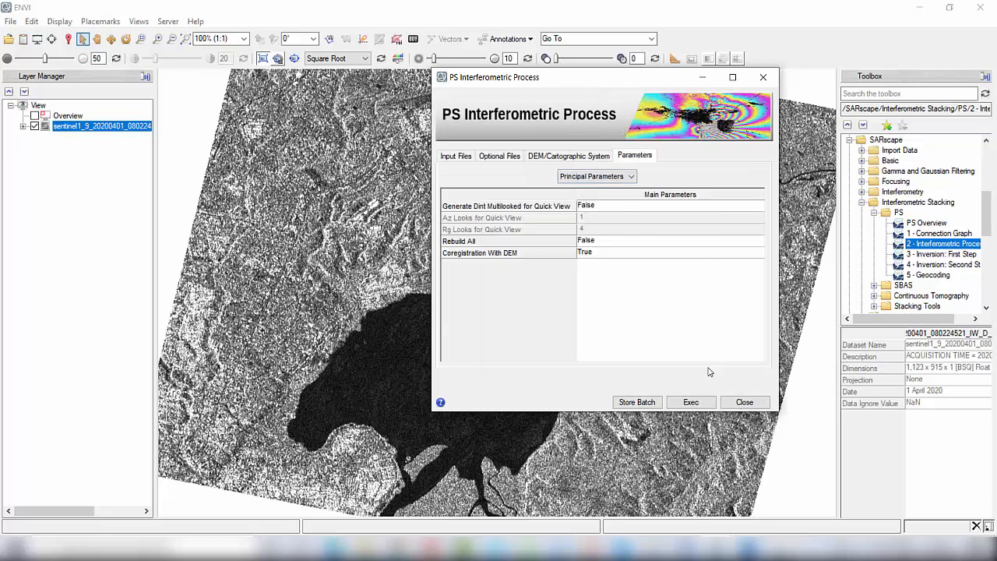
pyautogui.click(639, 404)
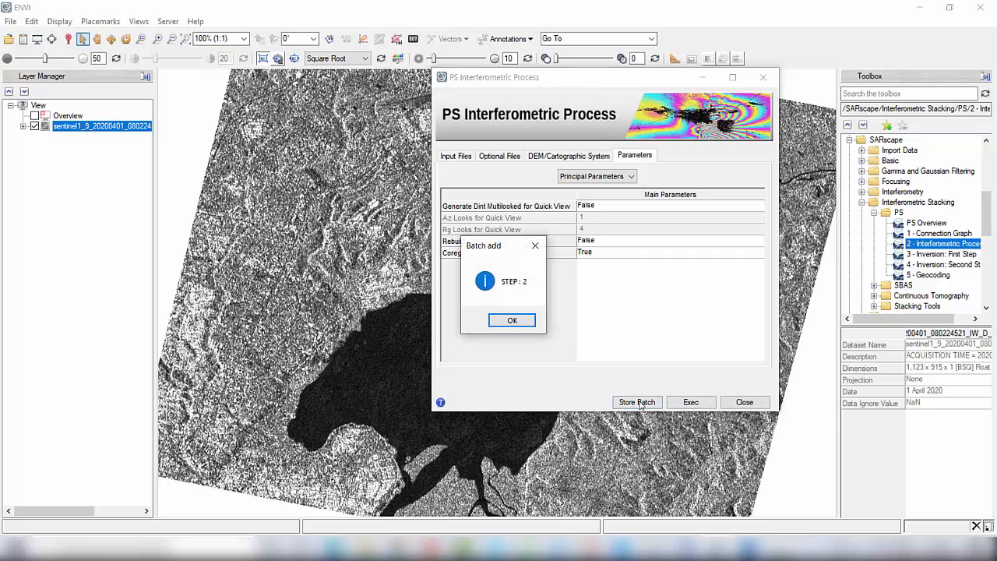
pyautogui.click(512, 321)
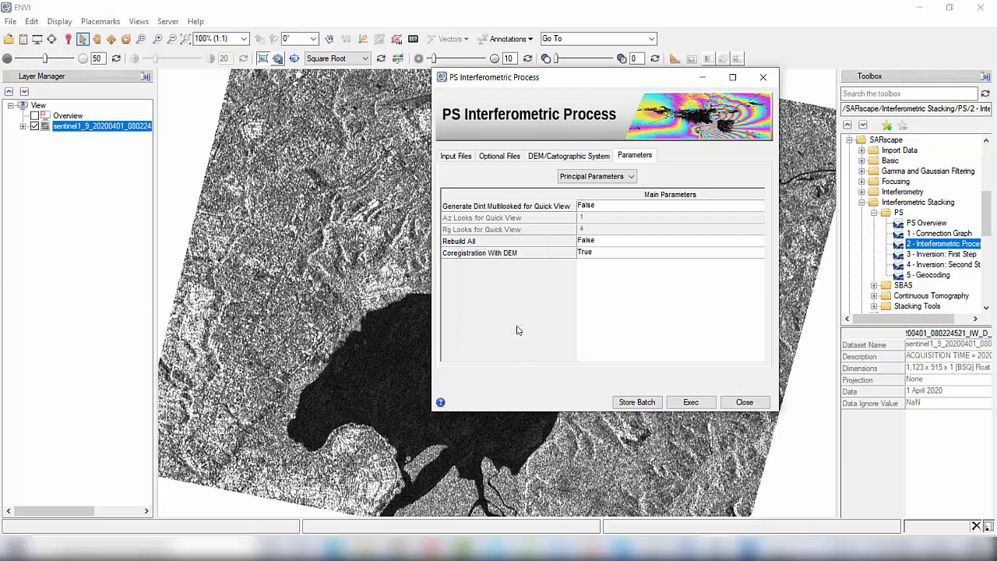
pyautogui.click(763, 77)
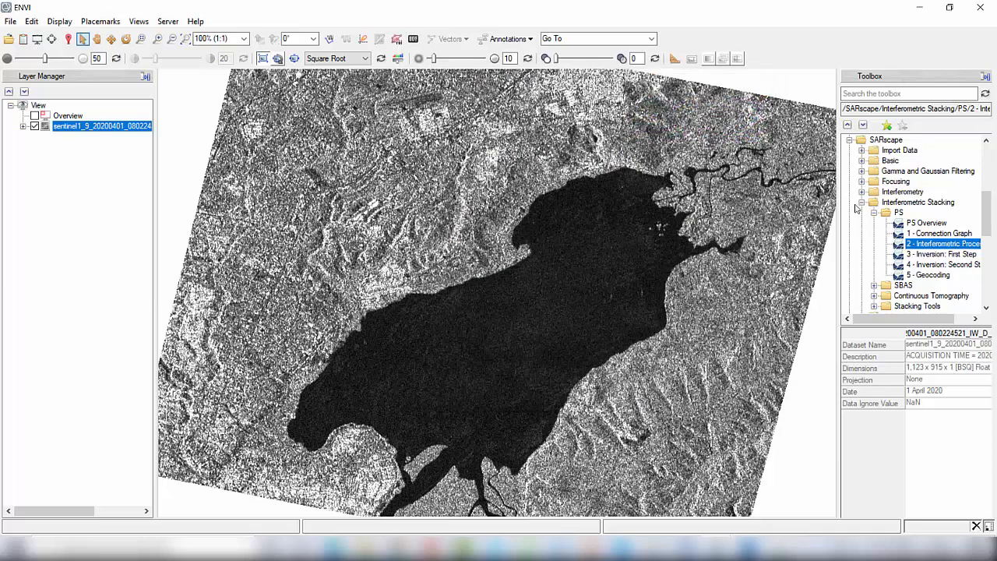
# Open PS Inversion: First Step and load auxiliary.sml from Maceio_Alagoas_PS_processing as its auxiliary file
pyautogui.doubleClick(925, 254)
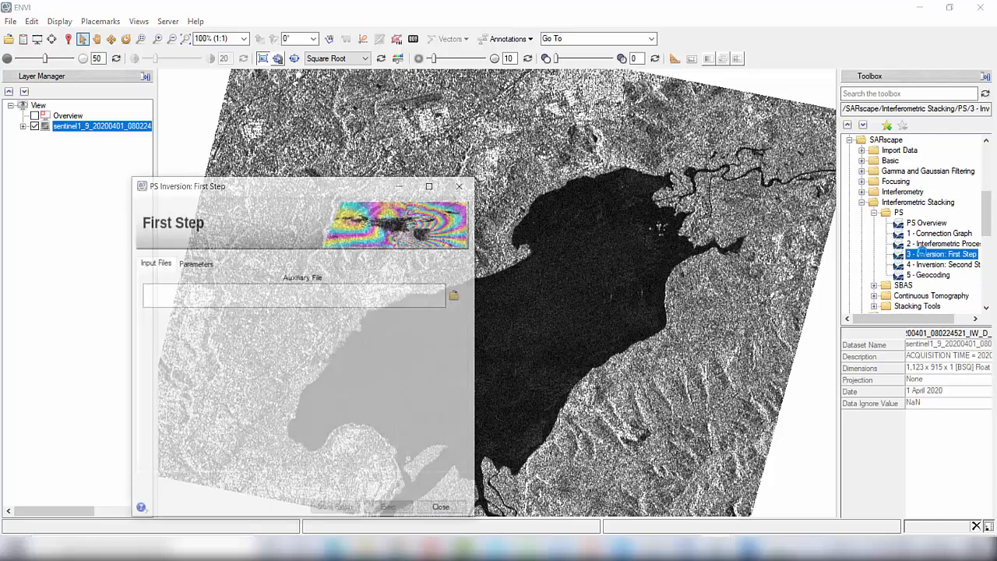
pyautogui.moveTo(241, 190); pyautogui.dragTo(326, 93)
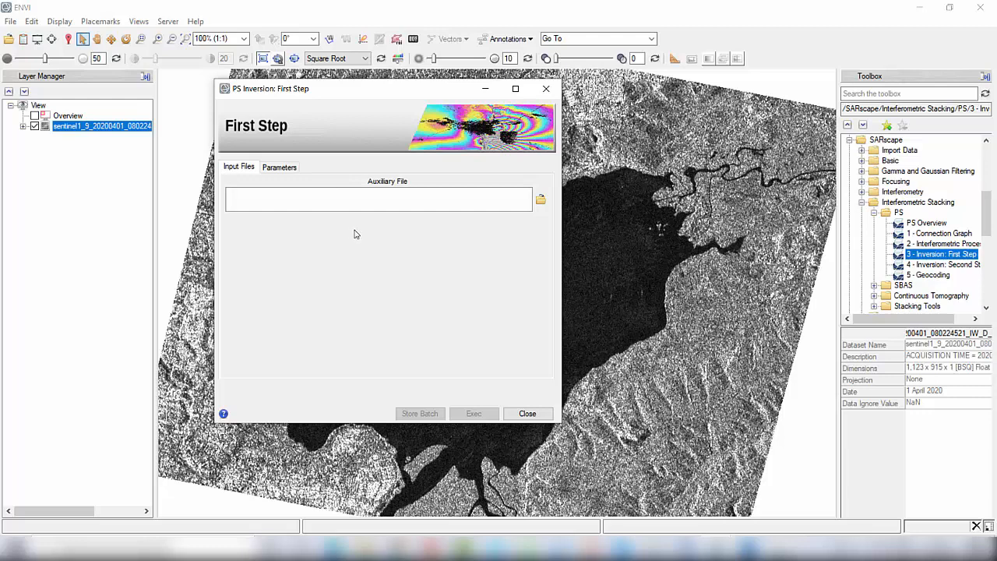
pyautogui.click(540, 201)
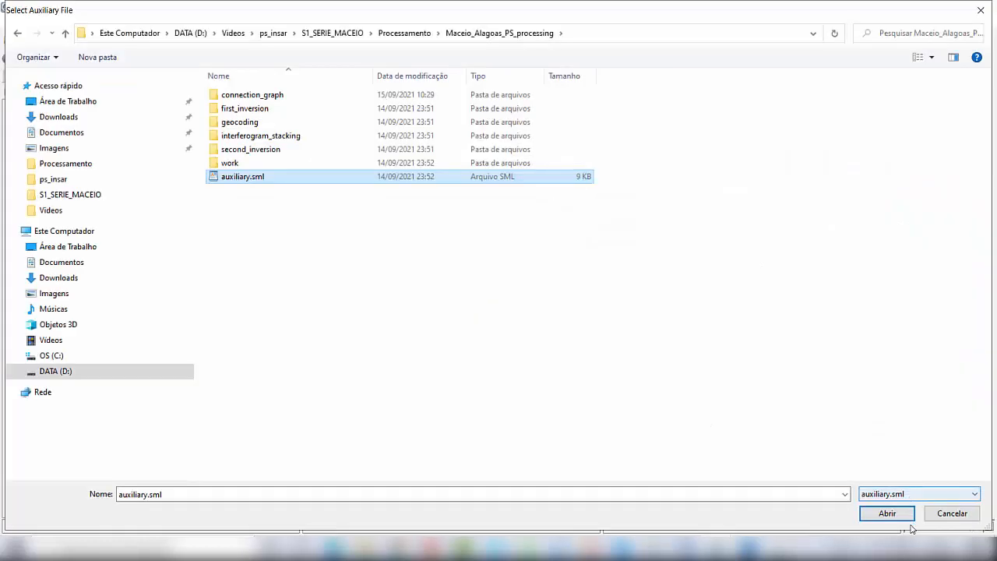
pyautogui.click(888, 513)
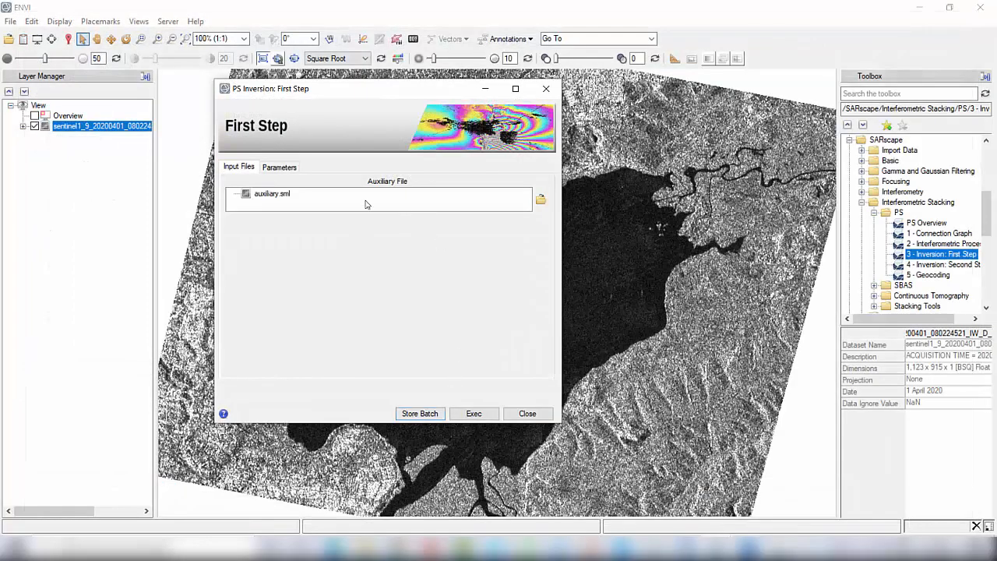
# Review the First Step inversion's principal parameters and store the process in the batch
pyautogui.click(274, 167)
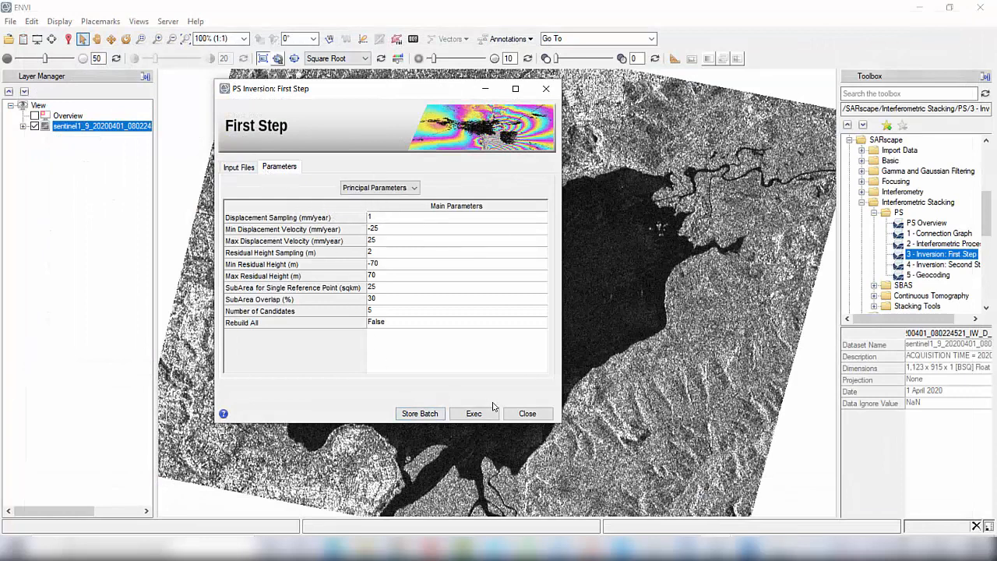
pyautogui.click(421, 415)
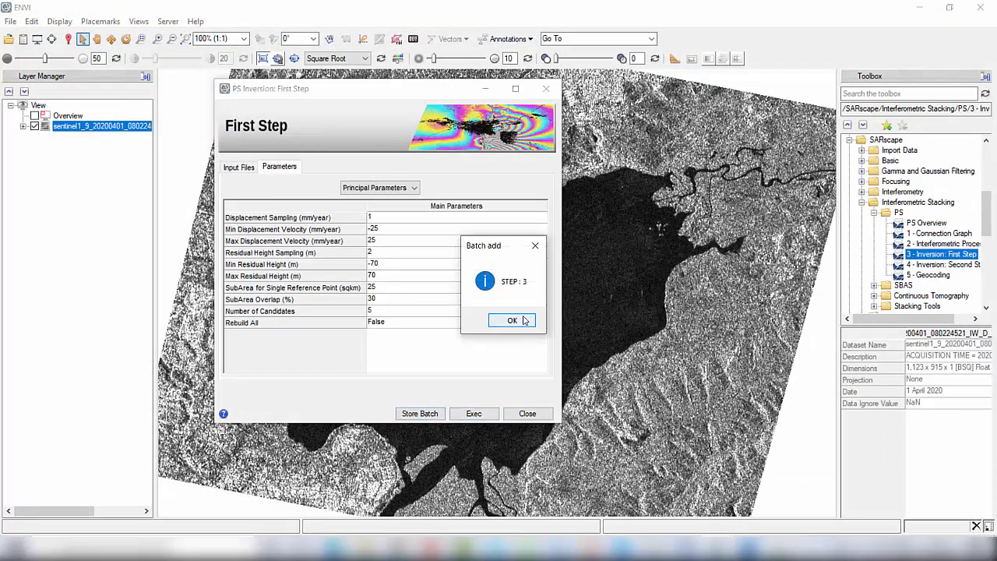
pyautogui.click(512, 320)
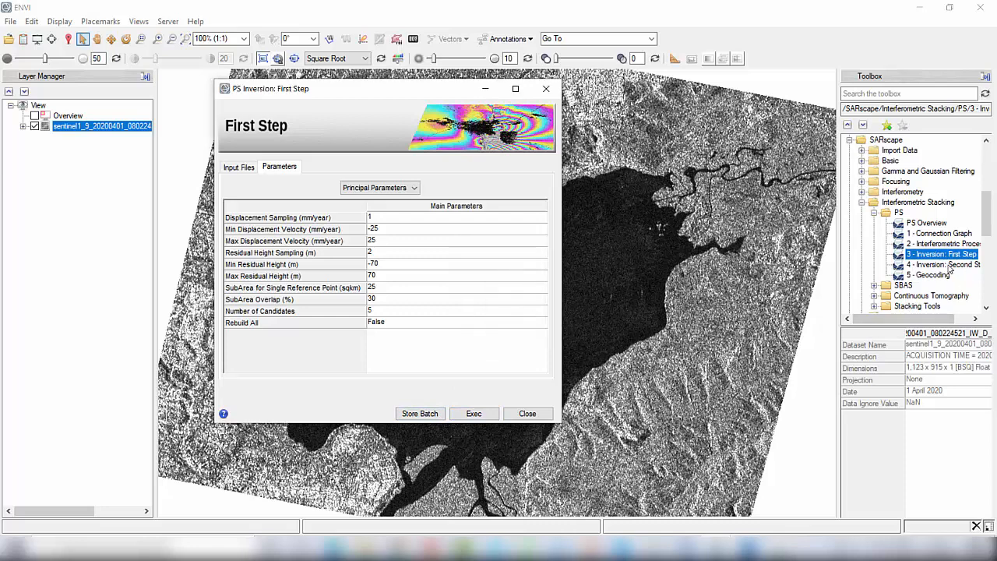
# Open PS Inversion: Second Step, close the First Step dialog, and load auxiliary.sml from Maceio_Alagoas_PS_processing as the auxiliary file
pyautogui.doubleClick(950, 266)
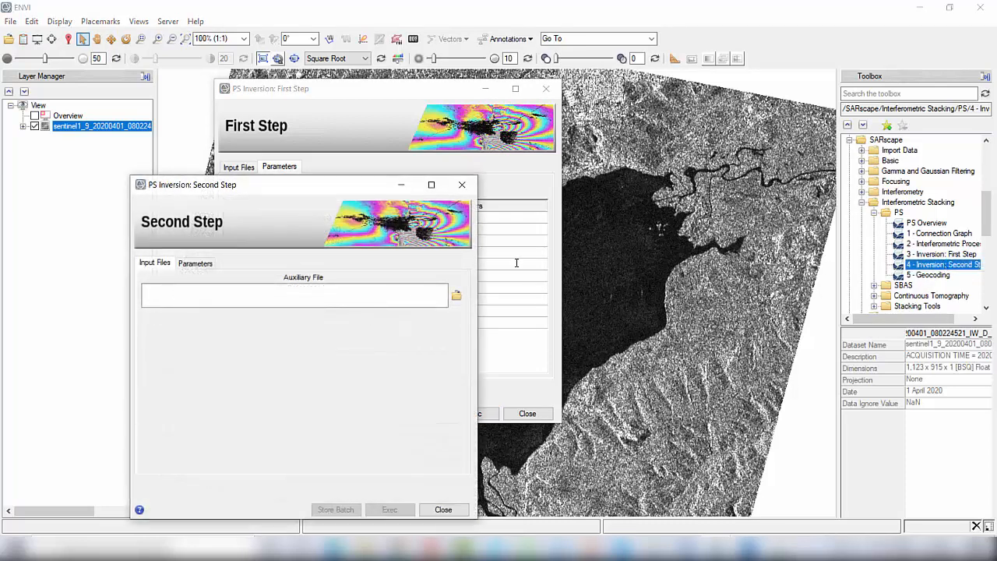
pyautogui.click(546, 88)
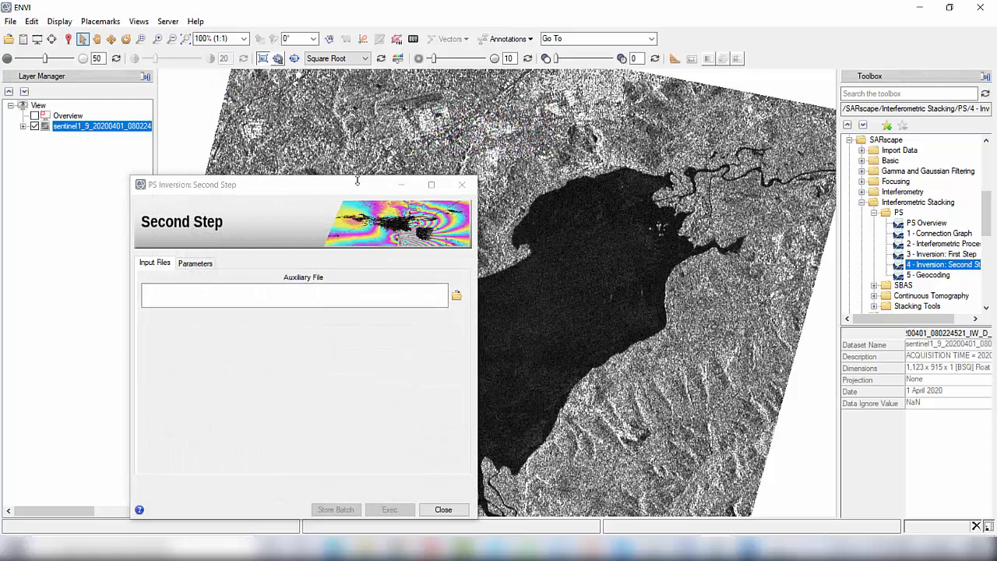
pyautogui.click(374, 196)
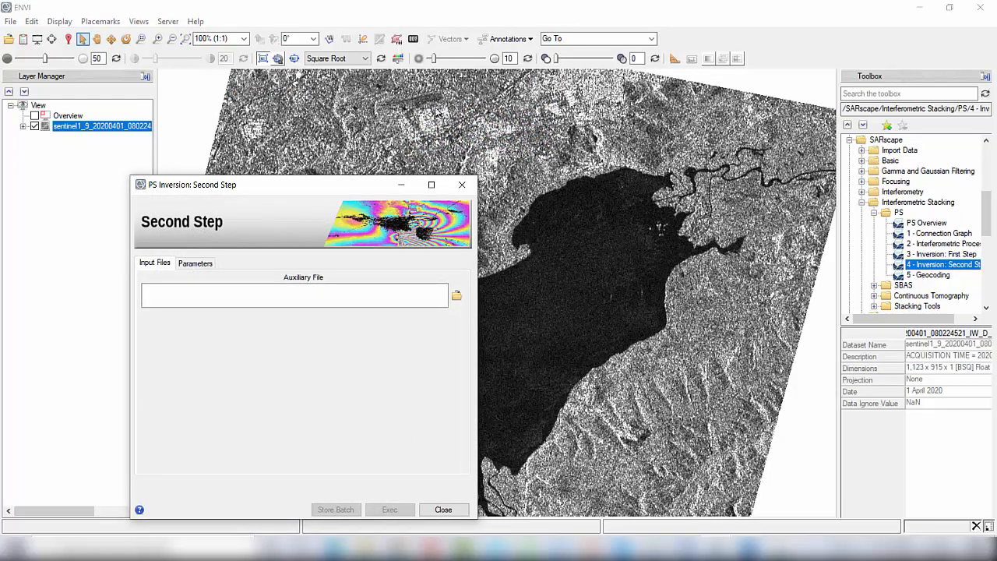
pyautogui.moveTo(273, 194); pyautogui.dragTo(358, 120)
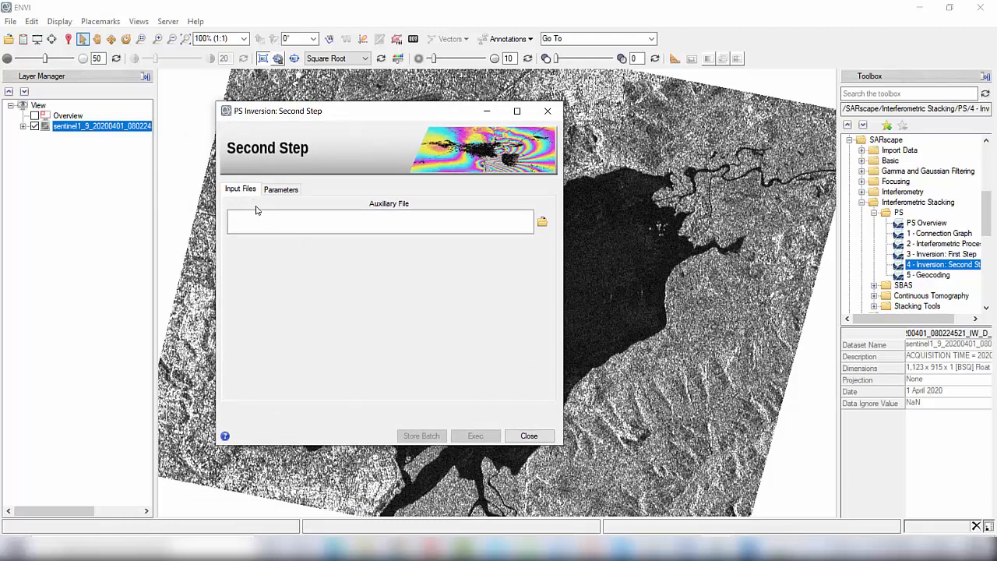
pyautogui.click(543, 222)
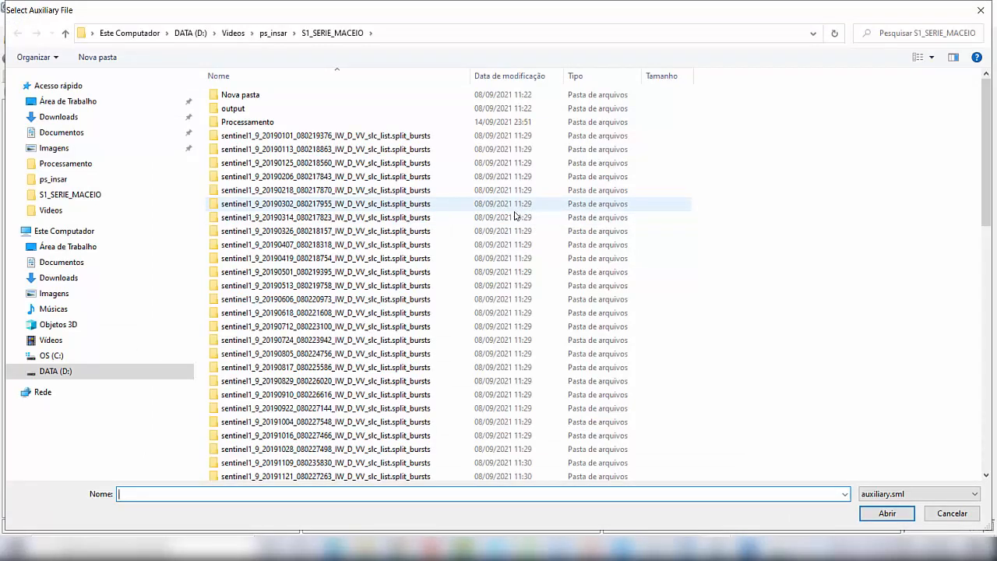
pyautogui.doubleClick(247, 121)
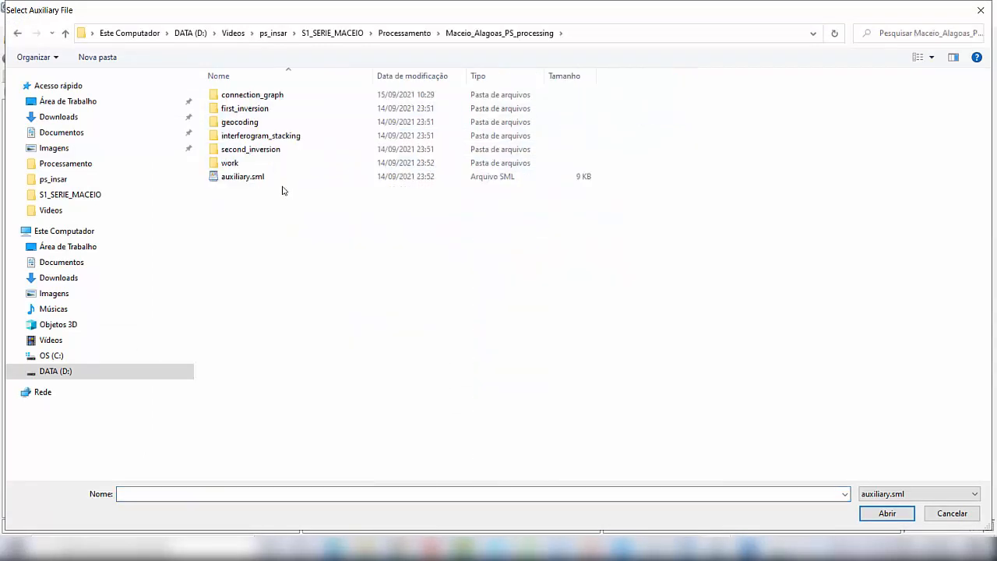
pyautogui.click(283, 177)
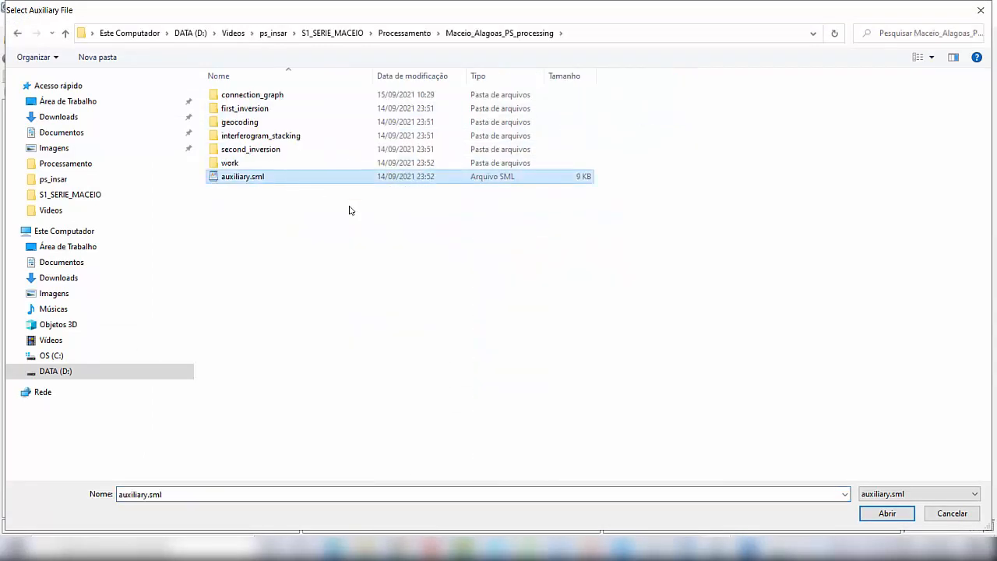
pyautogui.press('Return')
# Review the Second Step inversion's principal parameters, store the process in the batch and close its dialog
pyautogui.click(286, 195)
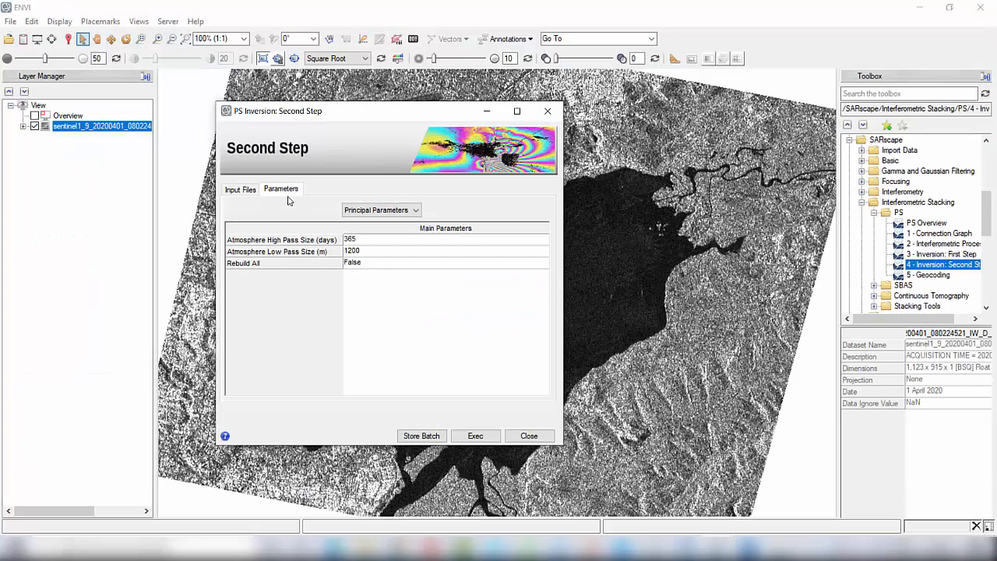
pyautogui.click(234, 191)
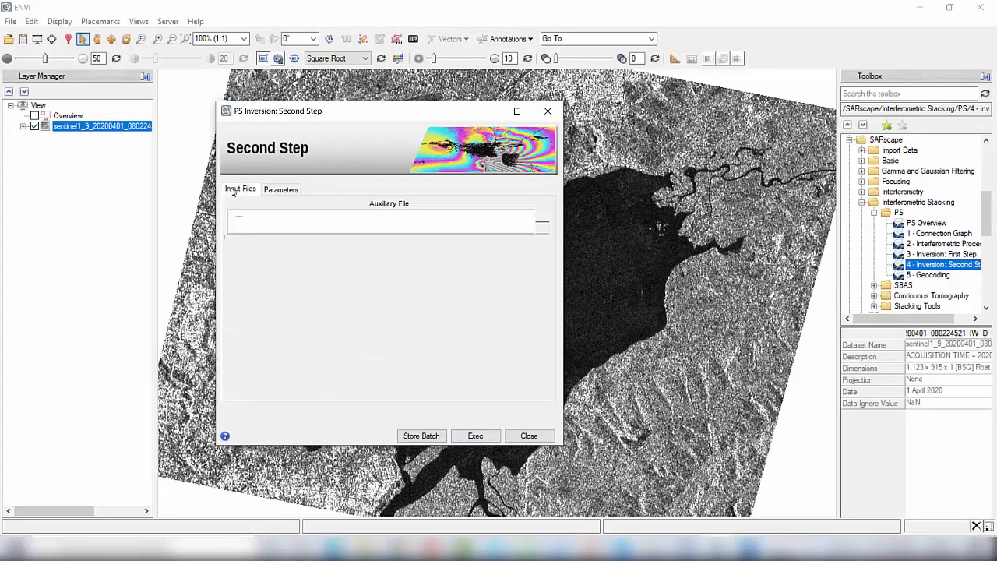
pyautogui.click(424, 434)
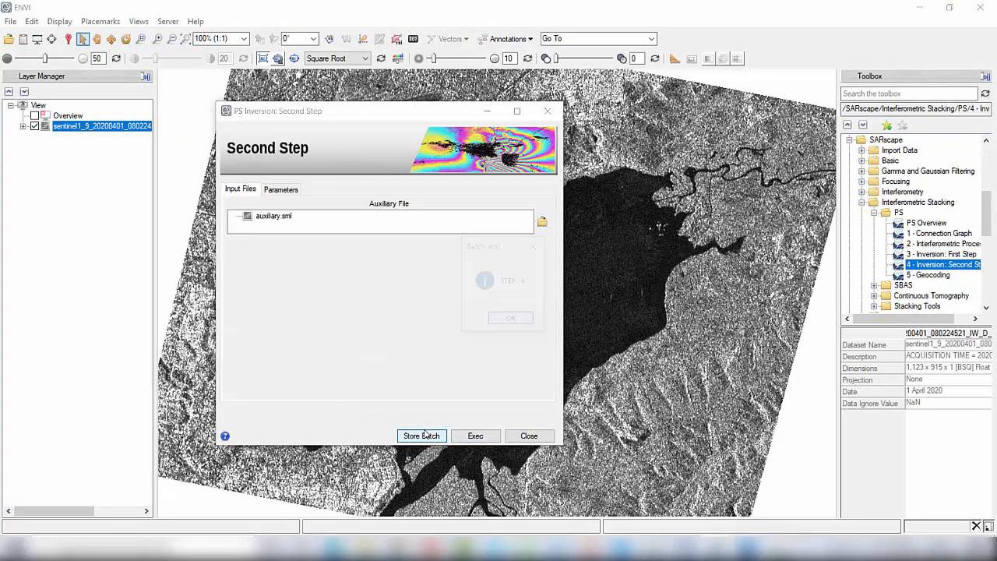
pyautogui.click(508, 320)
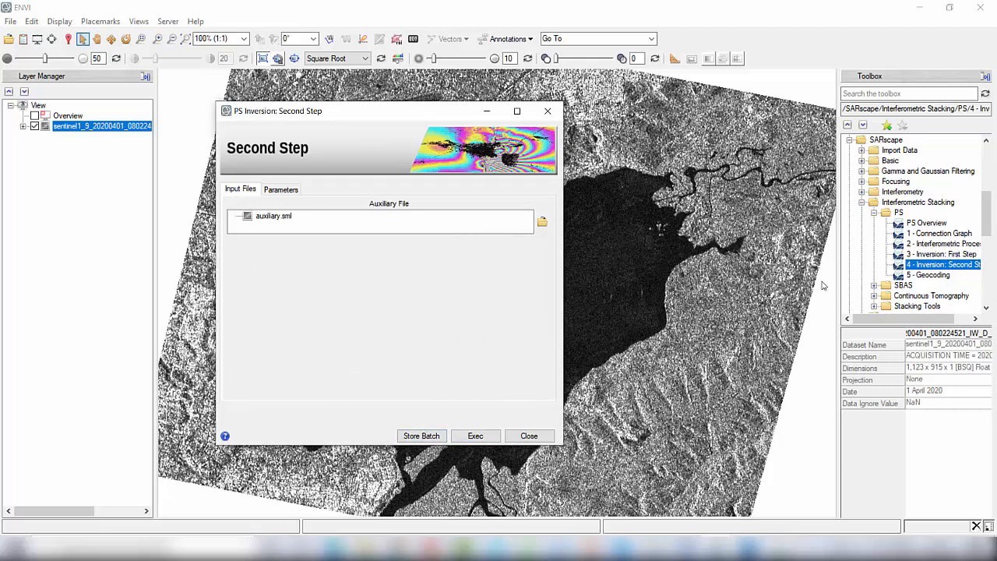
pyautogui.click(548, 110)
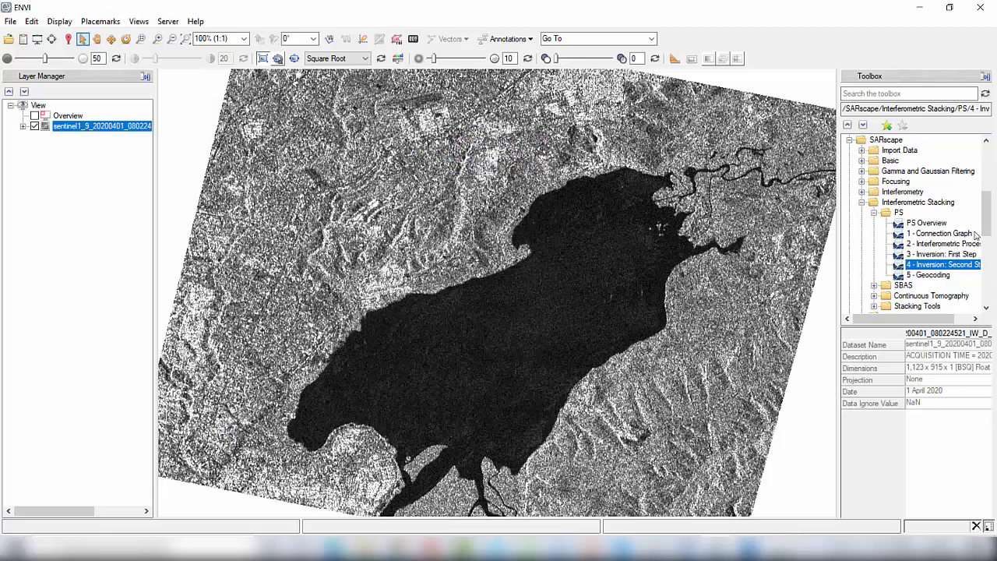
# Open PS Geocoding and load auxiliary.sml from Processamento/Maceio_Alagoas_PS_processing as its auxiliary file
pyautogui.click(945, 277)
pyautogui.doubleClick(945, 277)
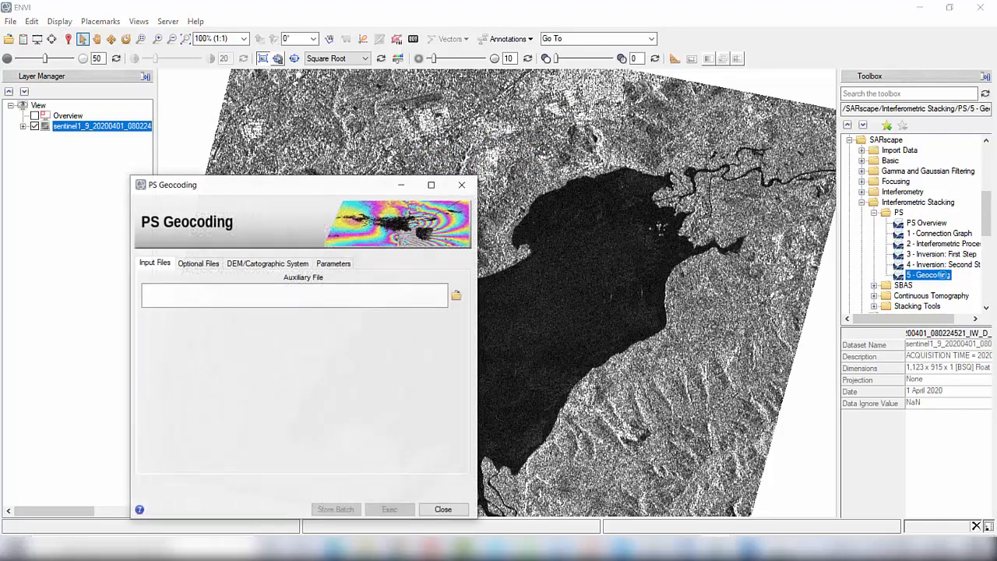
pyautogui.moveTo(225, 190); pyautogui.dragTo(362, 108)
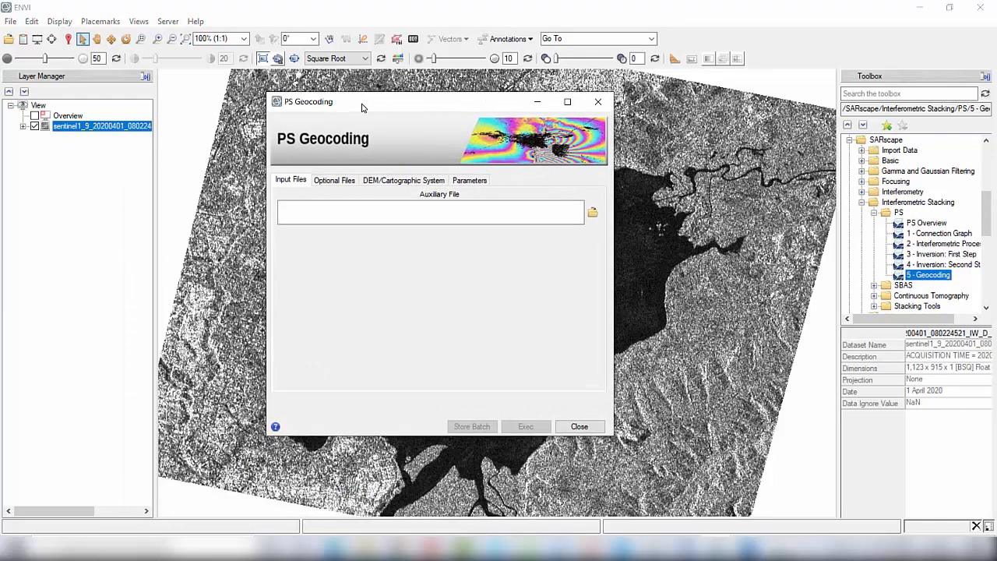
pyautogui.click(594, 215)
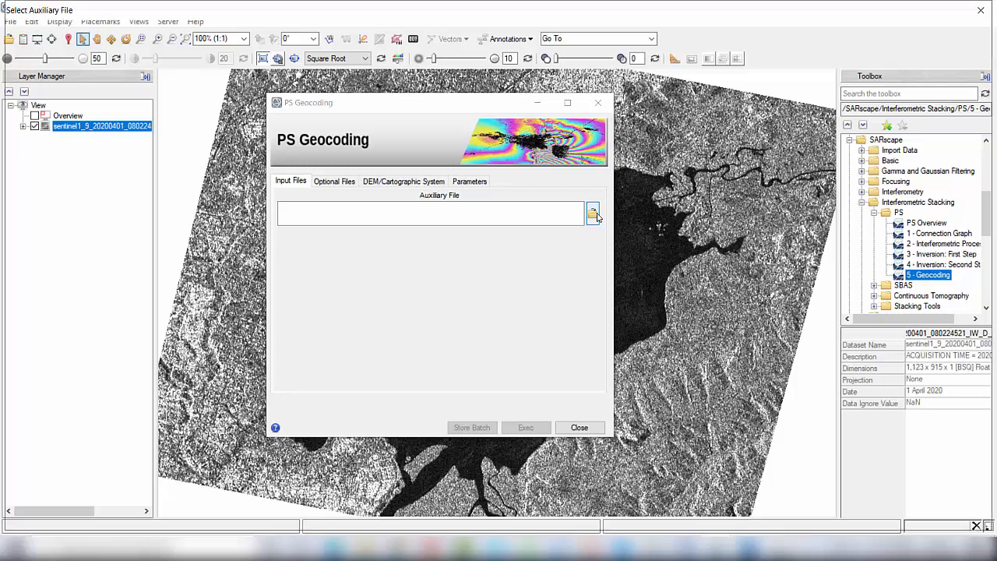
pyautogui.click(249, 123)
pyautogui.doubleClick(250, 123)
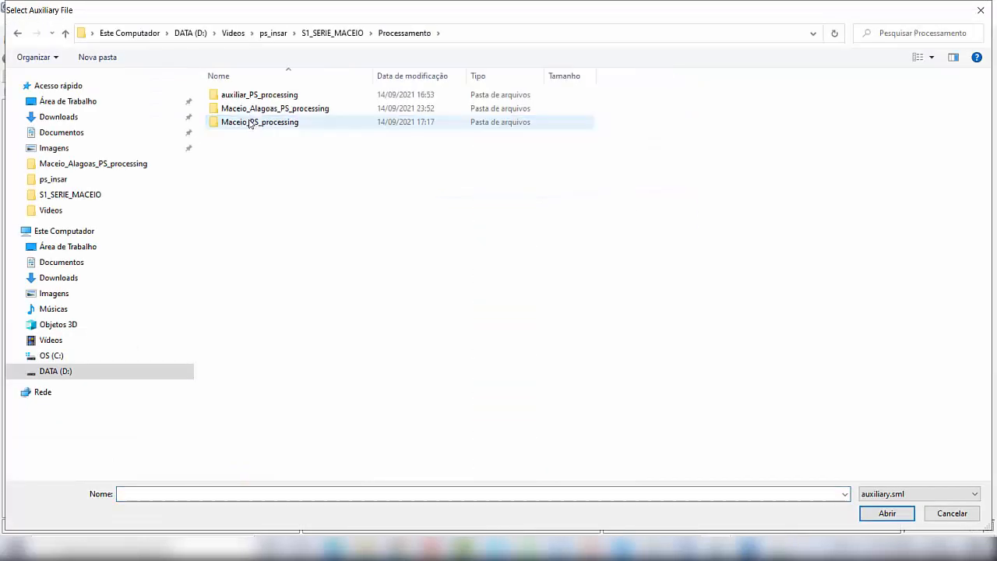
pyautogui.doubleClick(270, 109)
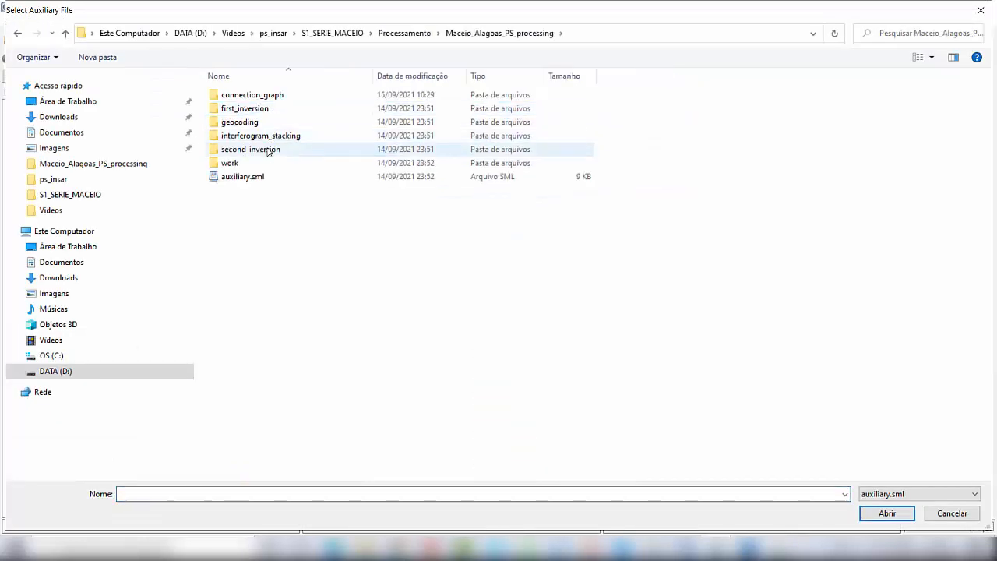
pyautogui.click(286, 178)
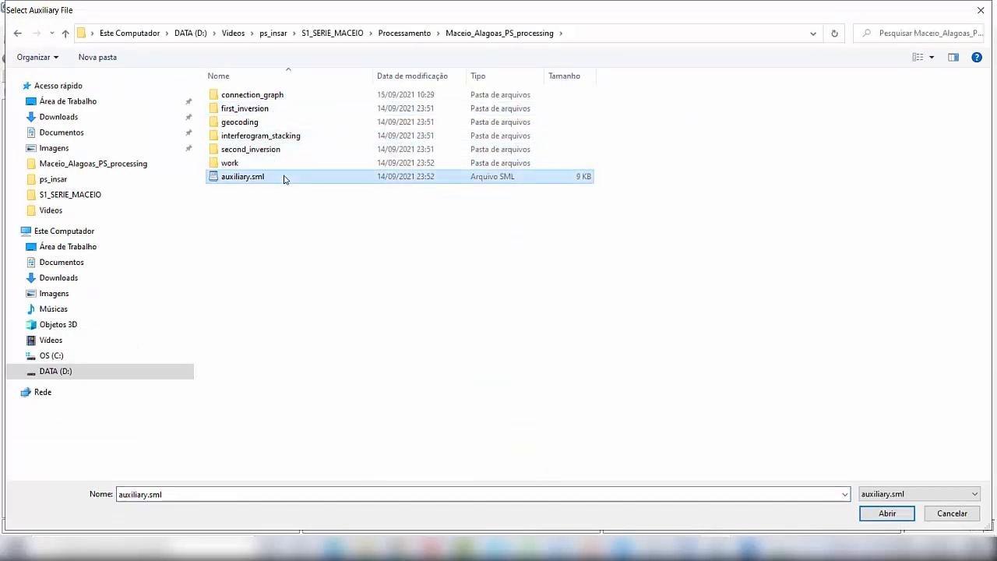
pyautogui.click(910, 513)
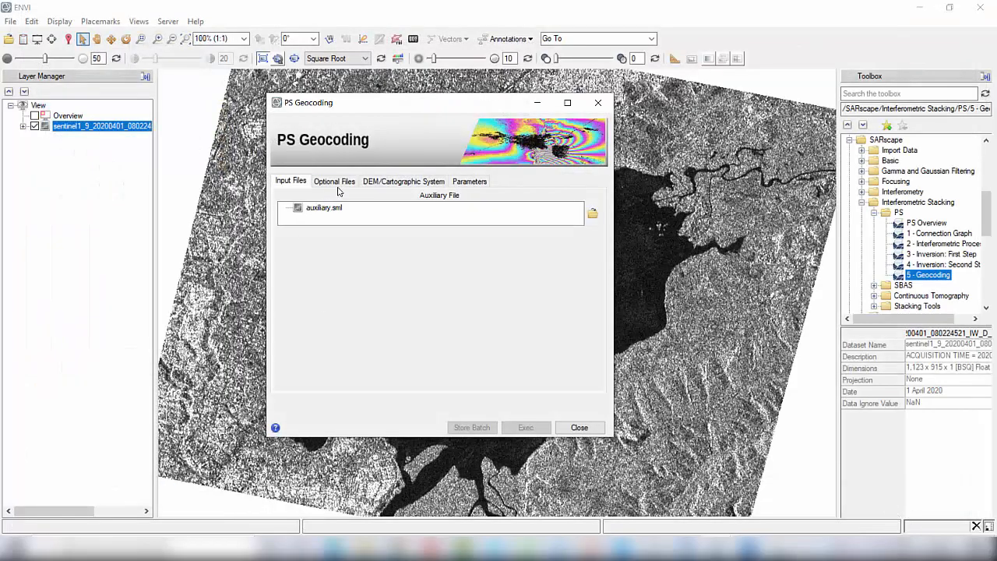
# Choose AP_26693_FBS_F6990_RT1_dem as the DEM file for PS Geocoding and store the process in the batch
pyautogui.click(391, 180)
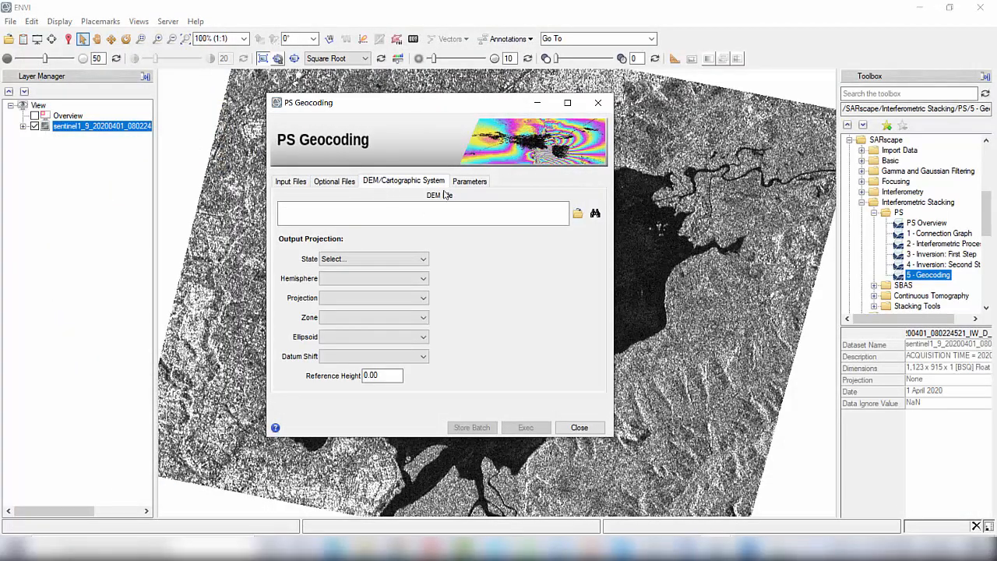
pyautogui.click(577, 212)
pyautogui.click(888, 513)
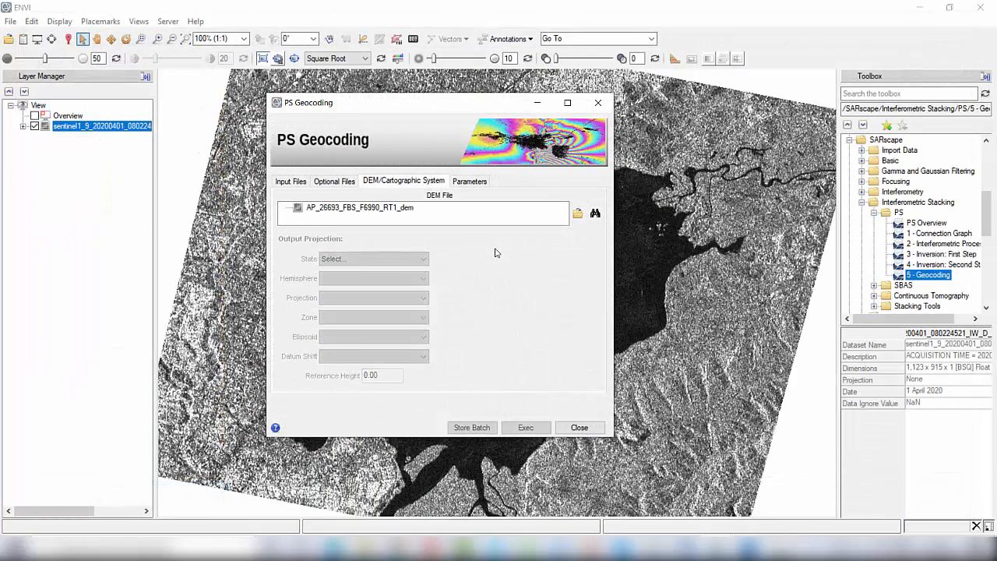
pyautogui.click(473, 429)
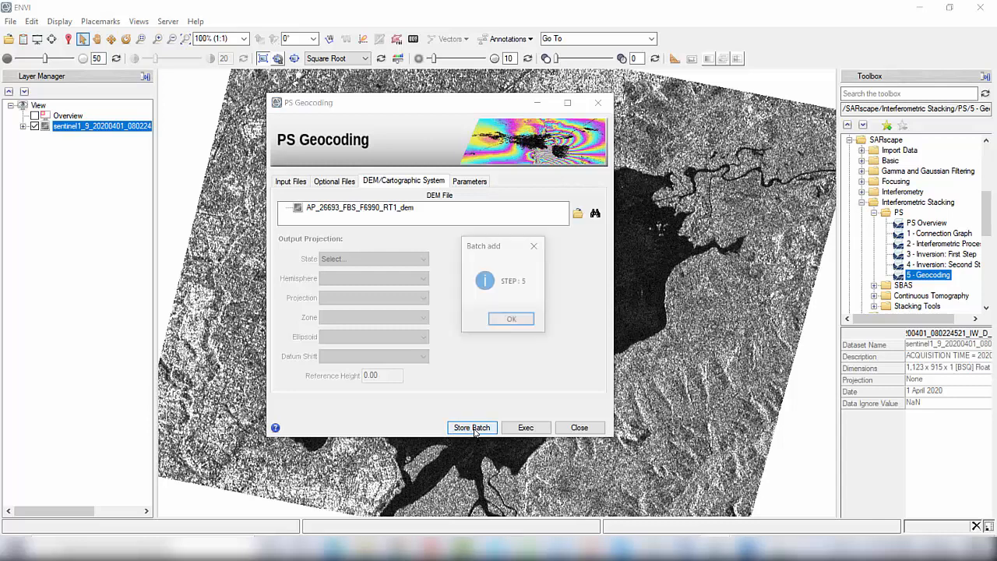
pyautogui.click(513, 321)
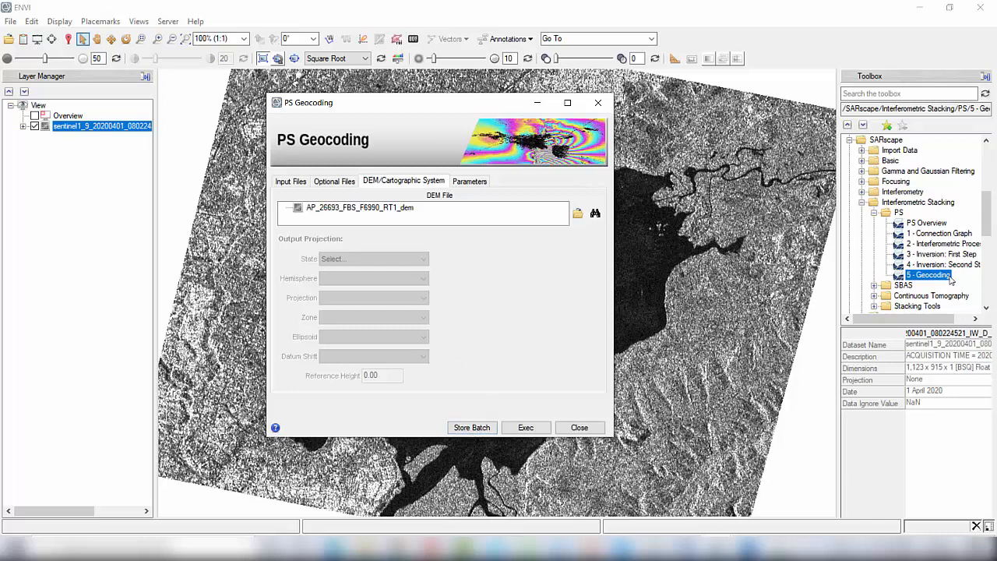
# Open SARscape's Batch Browser and load the existing batch file batch_steps_file2.sav
pyautogui.click(987, 307)
pyautogui.click(986, 307)
pyautogui.click(986, 308)
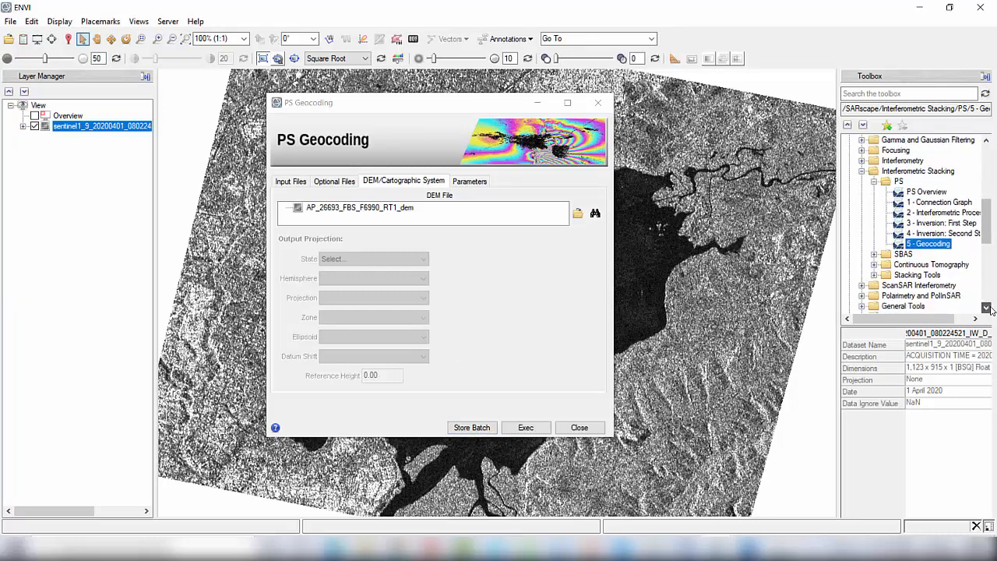
pyautogui.click(987, 308)
pyautogui.click(986, 308)
pyautogui.click(986, 308)
pyautogui.click(987, 308)
pyautogui.click(987, 308)
pyautogui.click(986, 307)
pyautogui.click(987, 308)
pyautogui.click(986, 307)
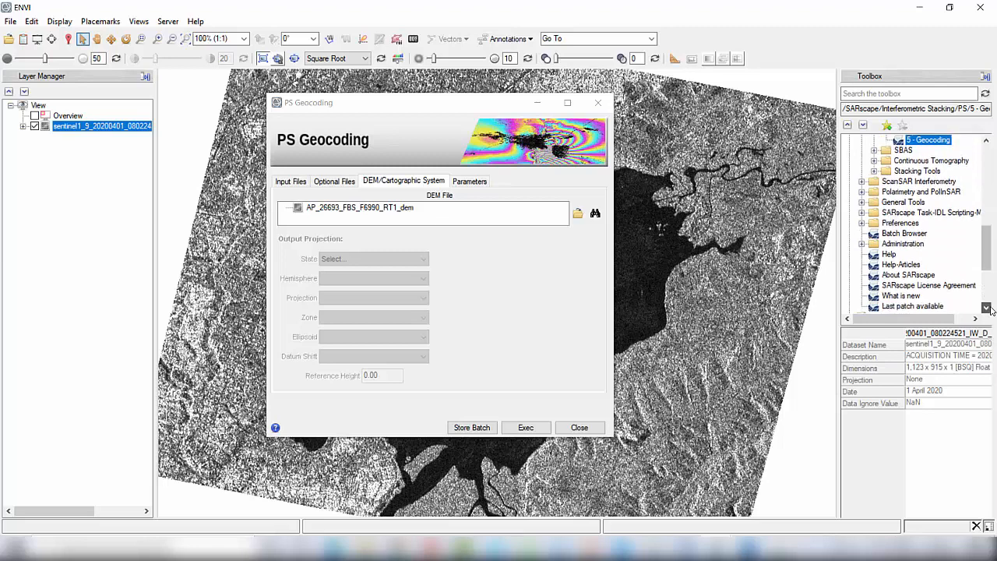
pyautogui.click(986, 307)
pyautogui.click(986, 308)
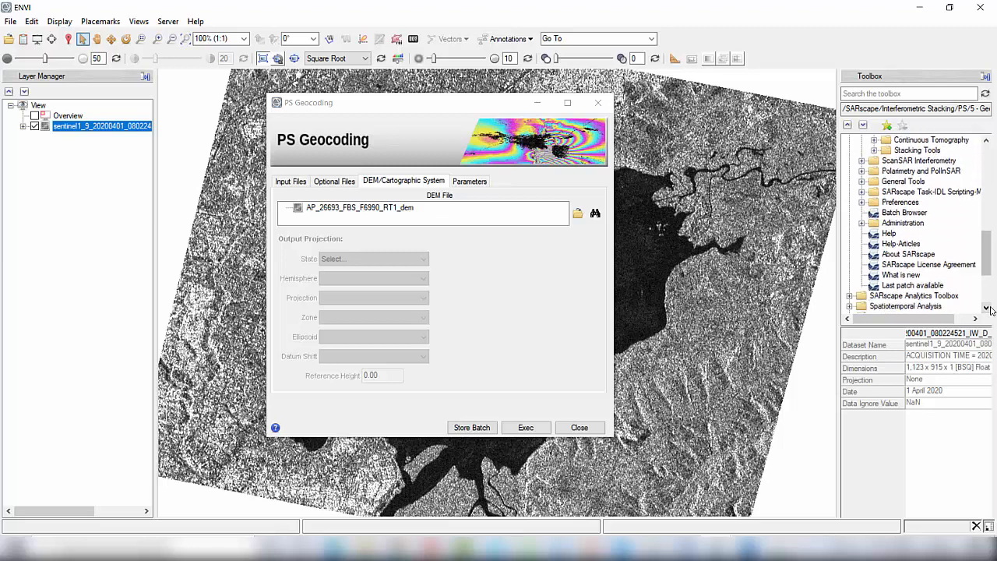
pyautogui.doubleClick(904, 215)
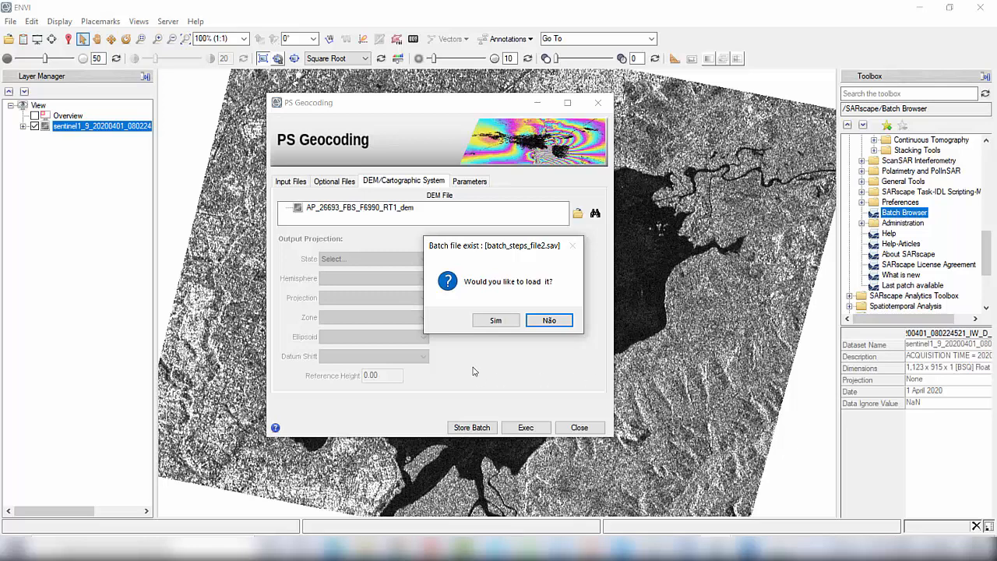
pyautogui.click(515, 325)
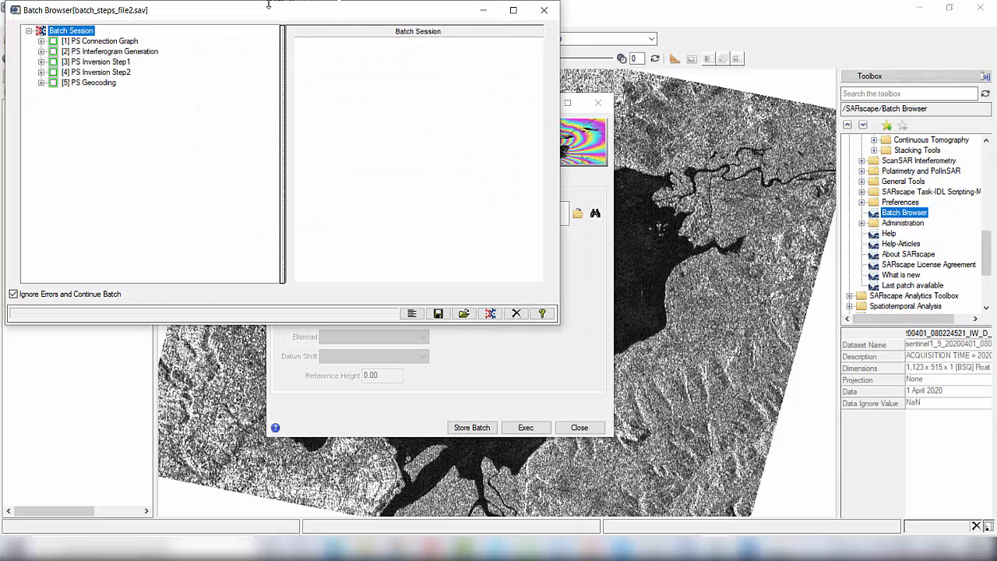
pyautogui.moveTo(268, 5); pyautogui.dragTo(475, 36)
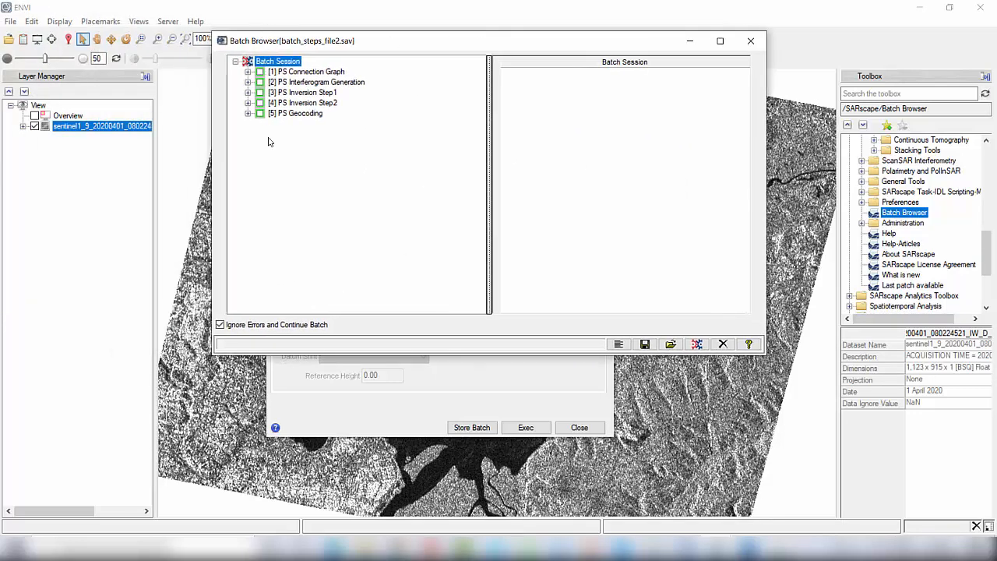
# Examine the stored batch steps, including the other parameters of PS Connection Graph and PS Geocoding
pyautogui.click(247, 72)
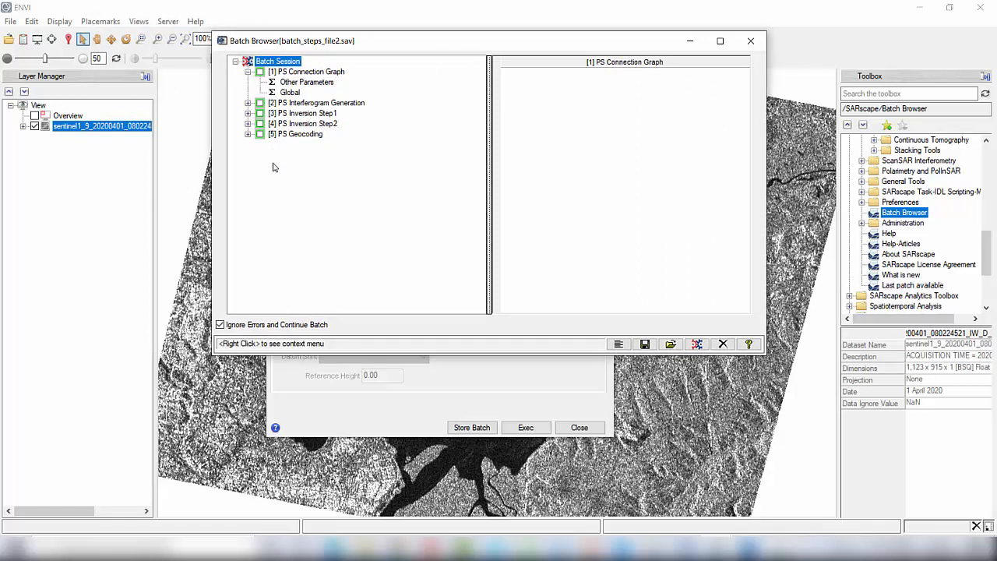
pyautogui.click(300, 84)
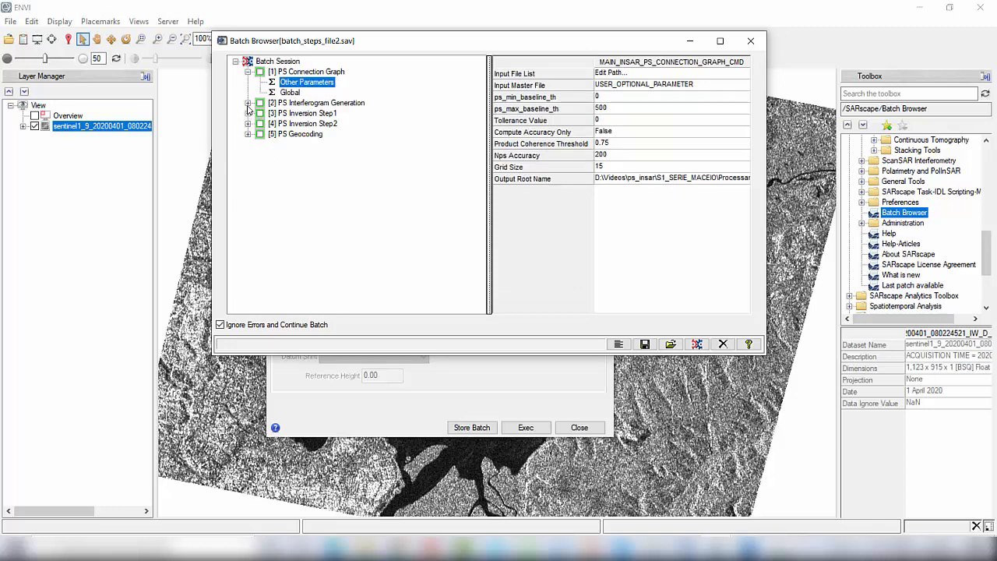
pyautogui.click(248, 103)
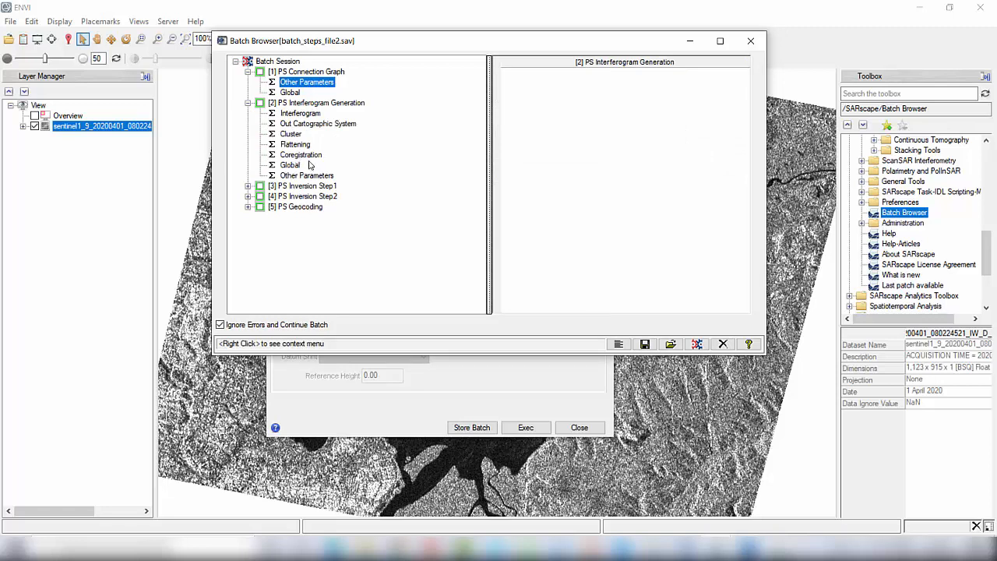
pyautogui.click(248, 186)
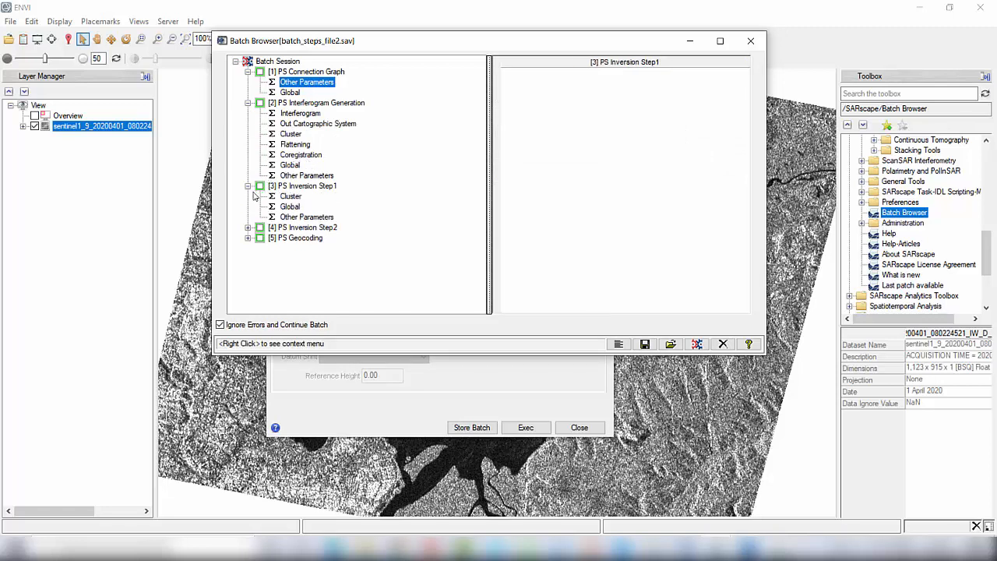
pyautogui.click(248, 238)
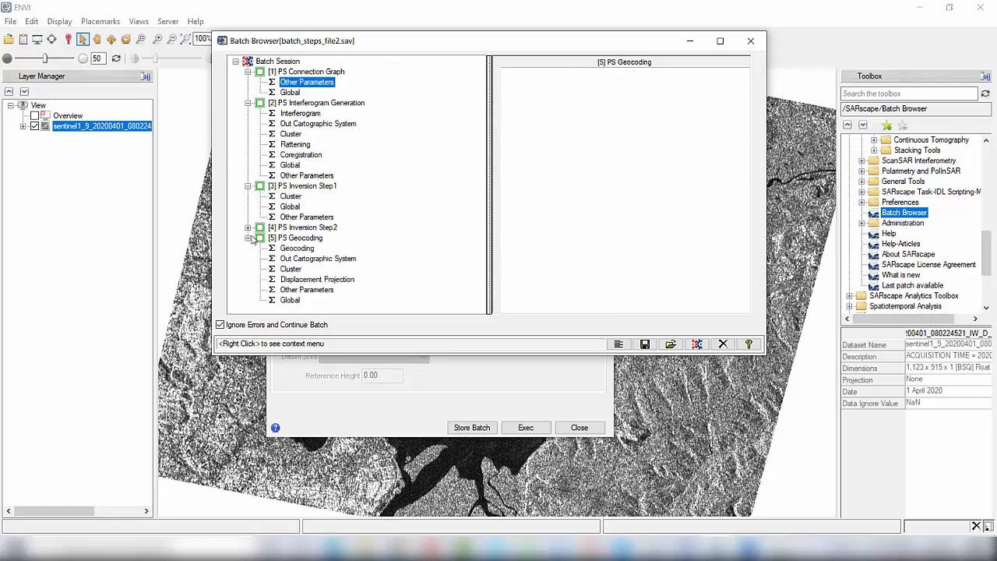
pyautogui.click(311, 290)
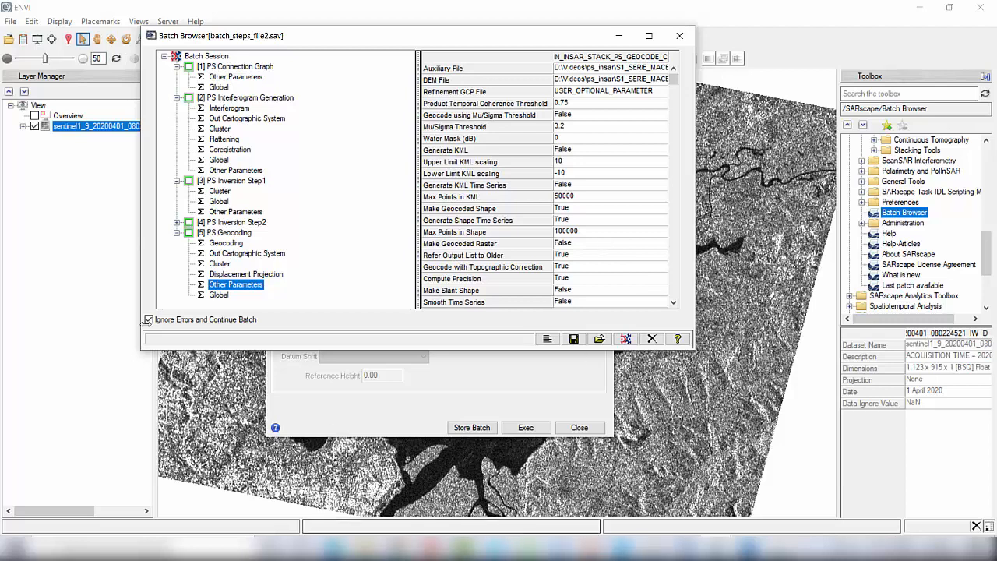
# Save the batch session under the new name PS_Maceio_AL.sav in the S1_SERIE_MACEIO folder
pyautogui.click(583, 341)
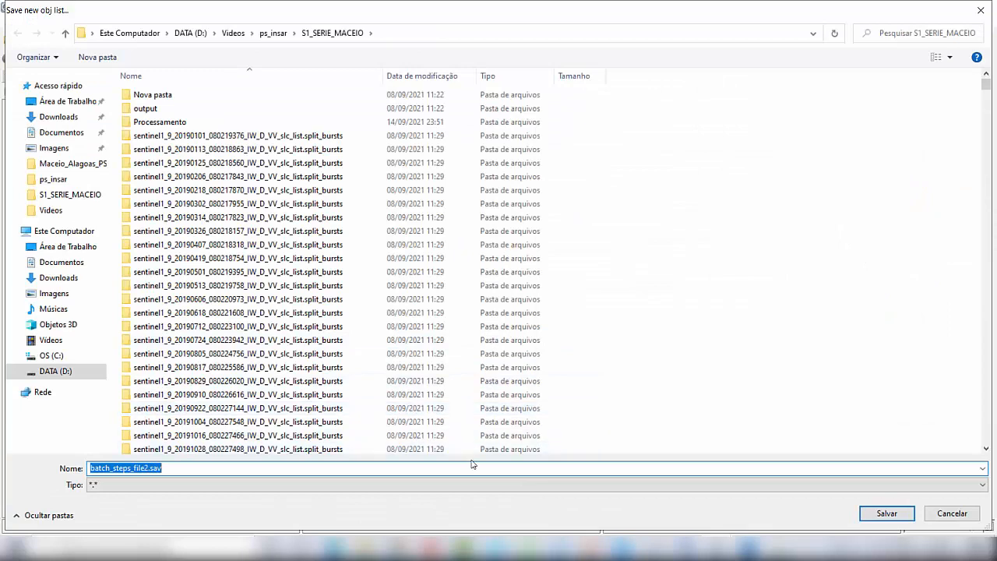
pyautogui.write('PS_Maceio_Al')
pyautogui.click(887, 513)
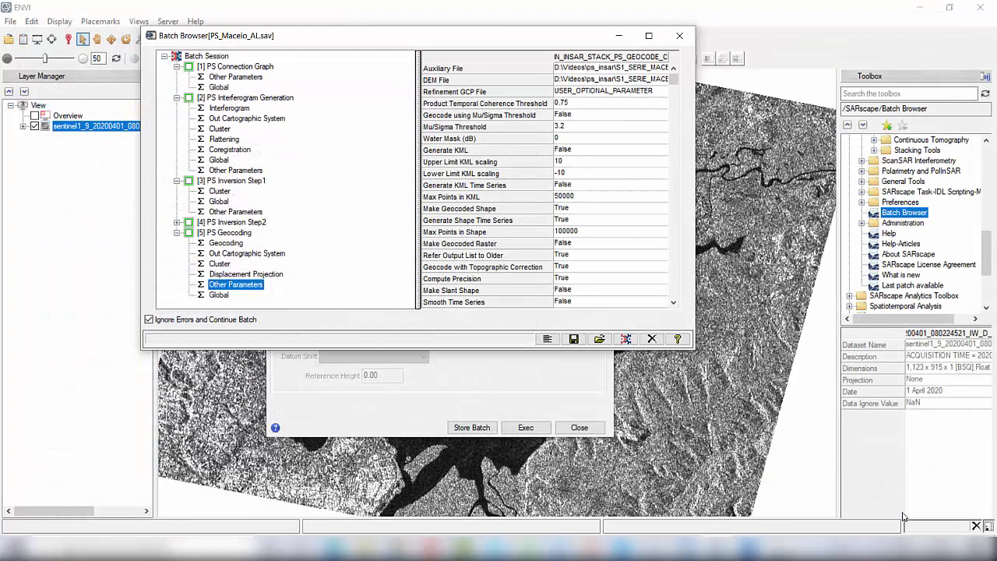
# Bring up the batch-to-script conversion, leave it without saving a script, and start running the stored batch
pyautogui.click(548, 341)
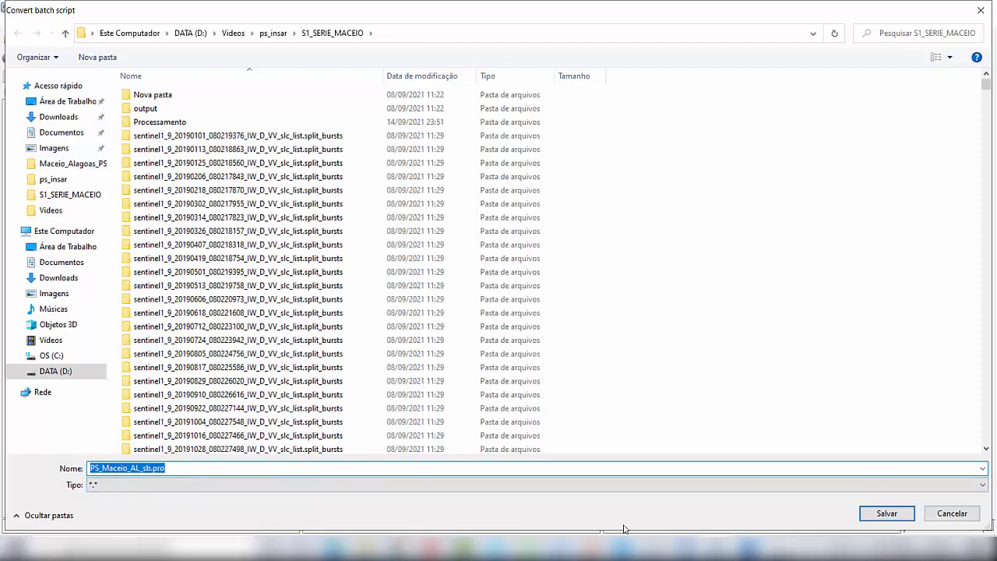
pyautogui.click(949, 513)
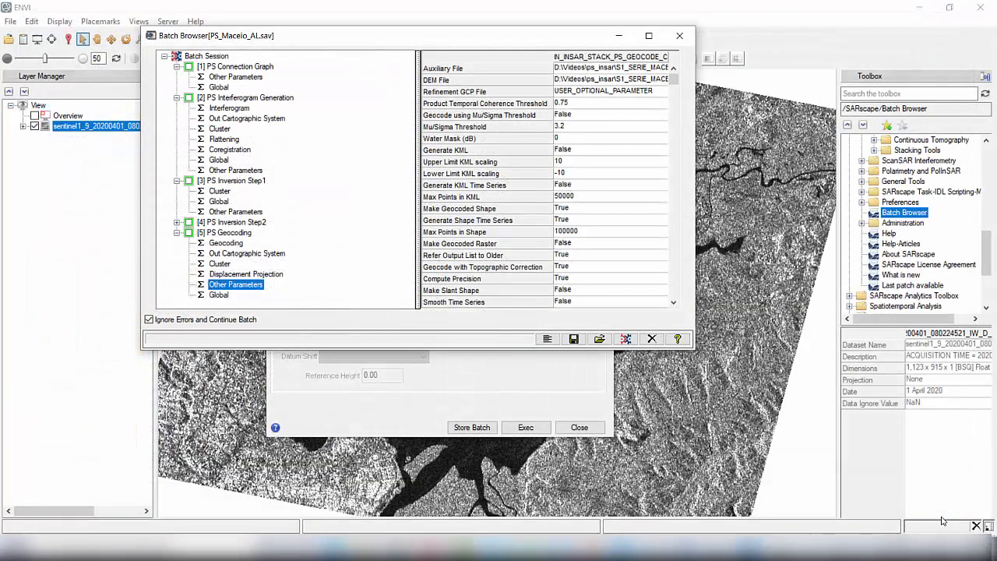
pyautogui.click(626, 340)
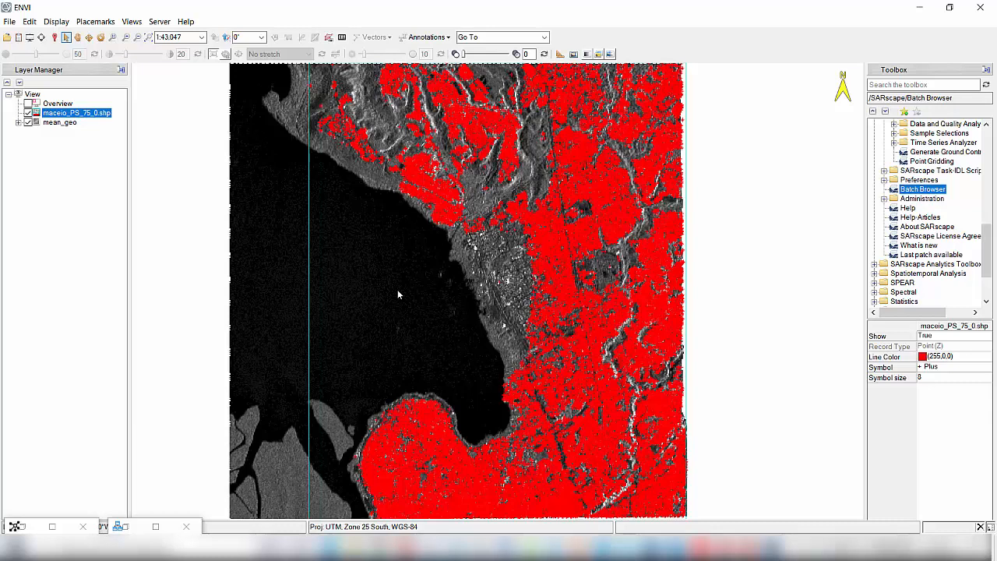
# Open the maceio_PS_75_0.shp layer in the vector Time Series Analyzer and colour its points by velocity
pyautogui.click(66, 124)
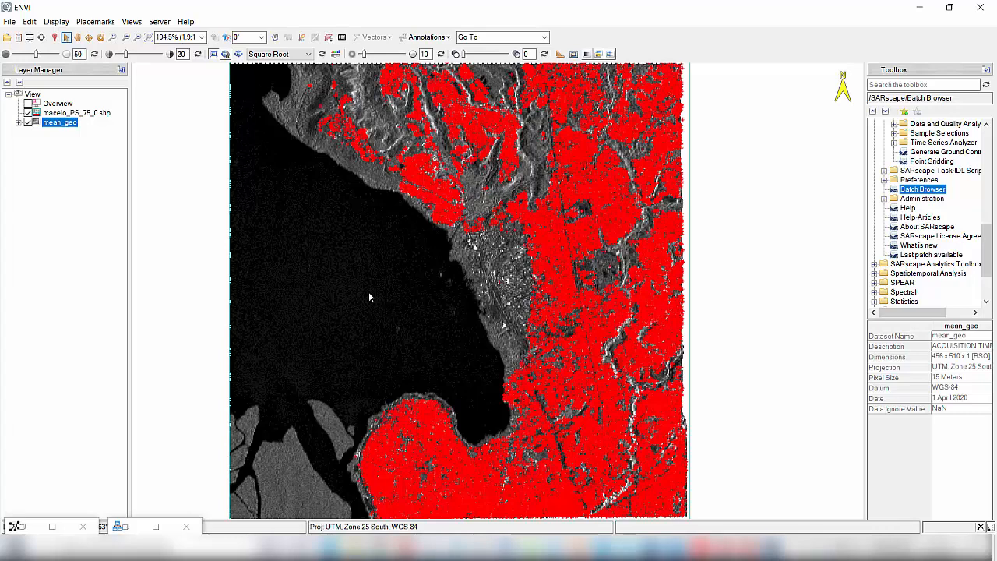
pyautogui.click(88, 116)
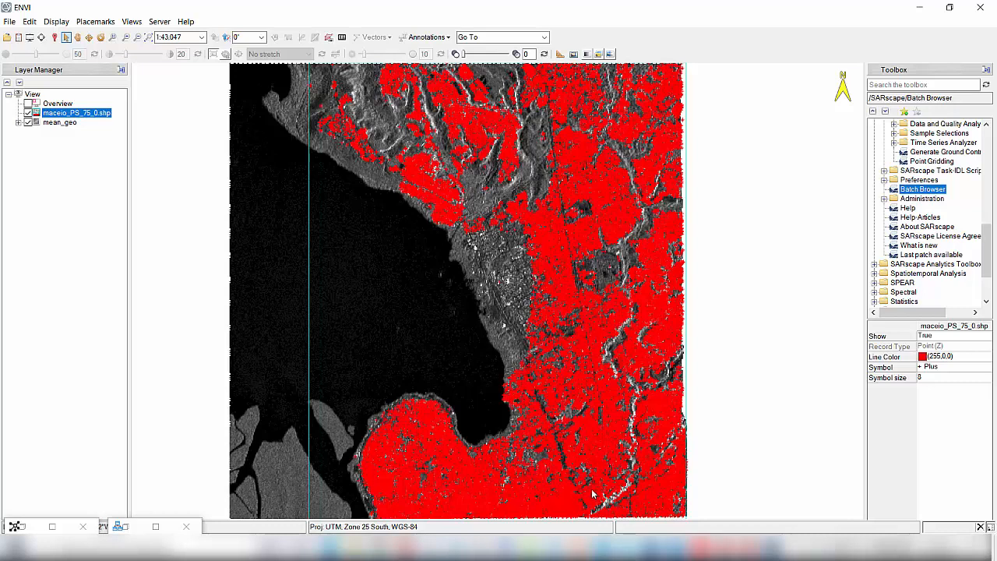
pyautogui.moveTo(988, 245); pyautogui.dragTo(988, 208)
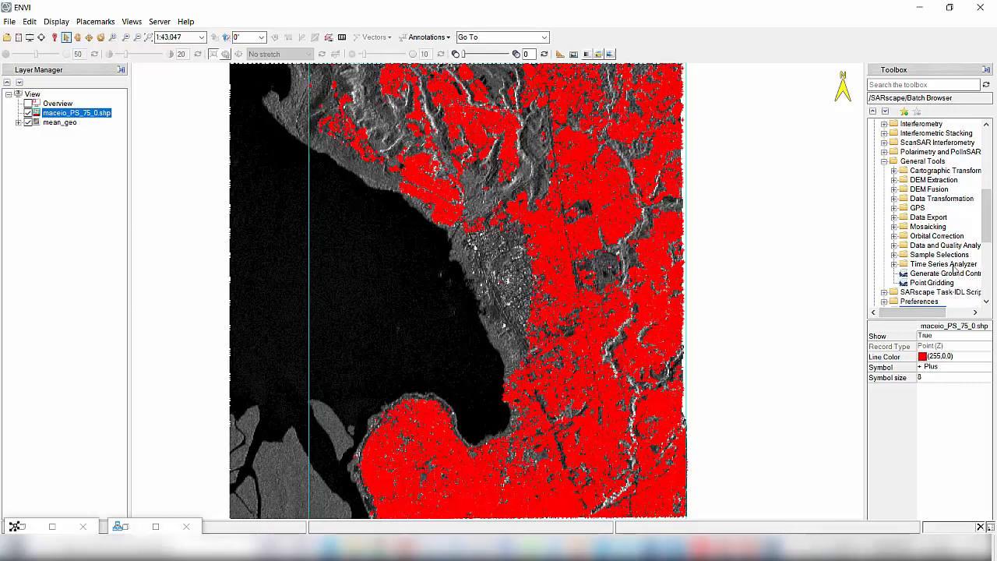
pyautogui.click(895, 265)
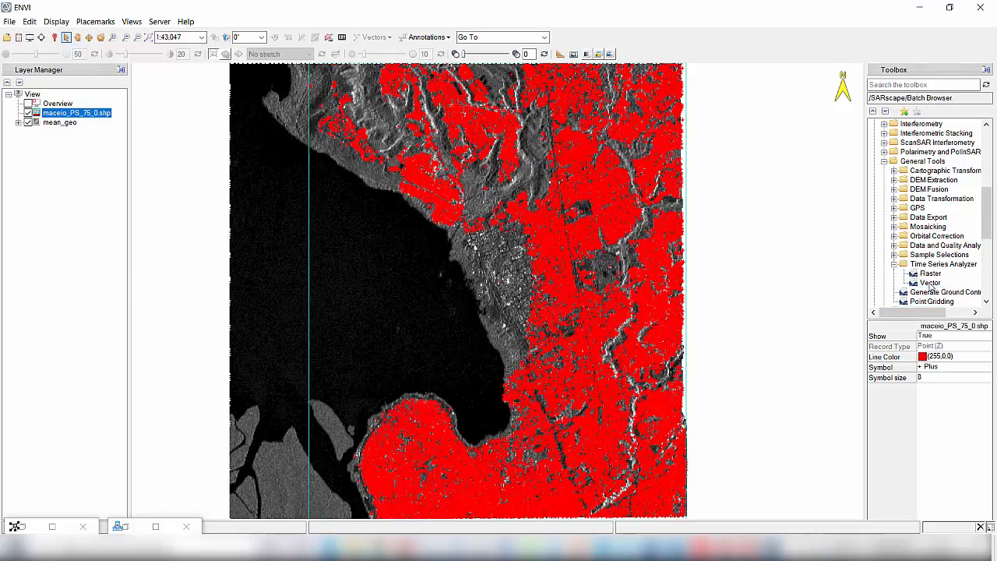
pyautogui.click(930, 283)
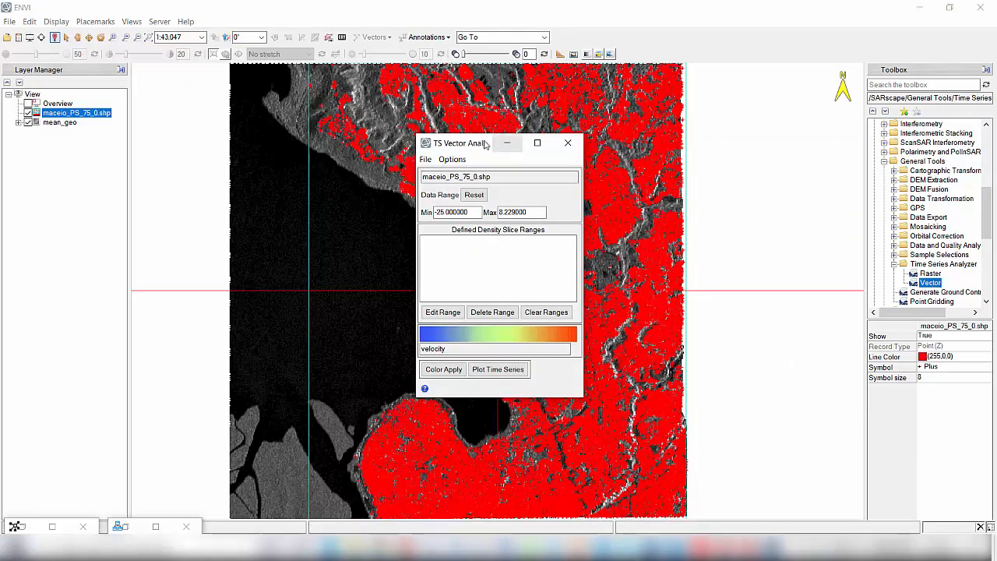
pyautogui.moveTo(508, 144); pyautogui.dragTo(211, 161)
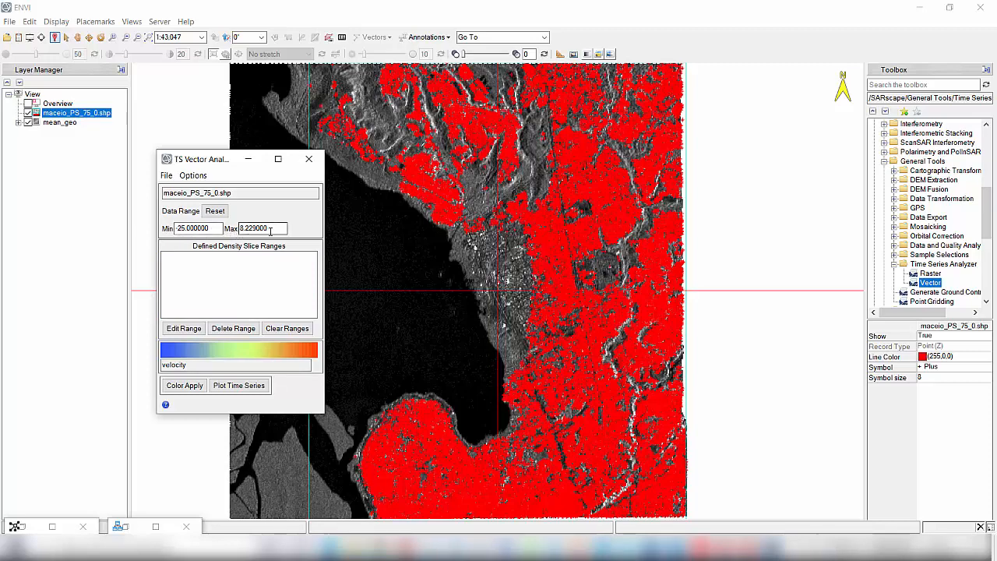
pyautogui.click(187, 385)
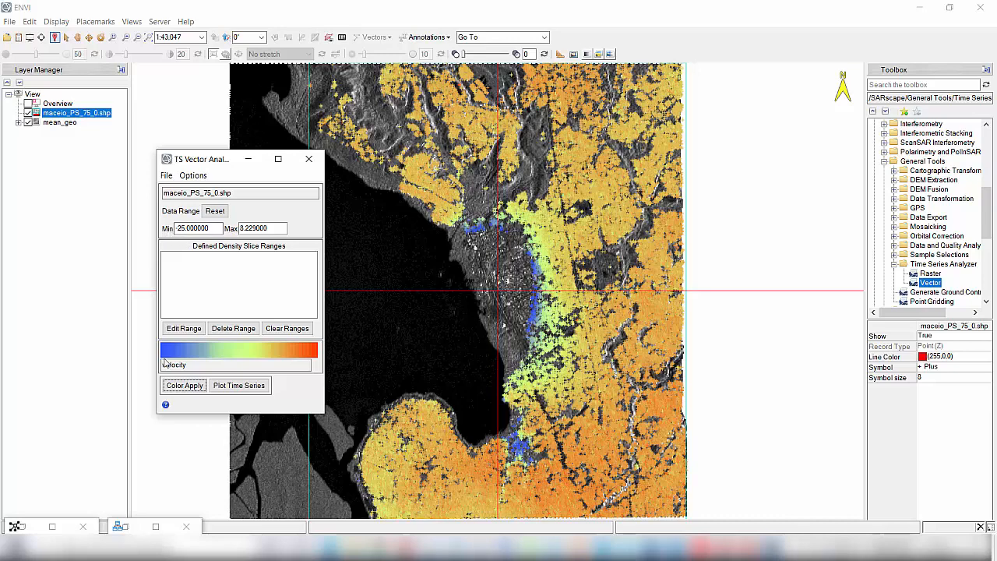
# Set the velocity data range to a minimum of -10 and a maximum of 10 and recolour the points
pyautogui.doubleClick(193, 228)
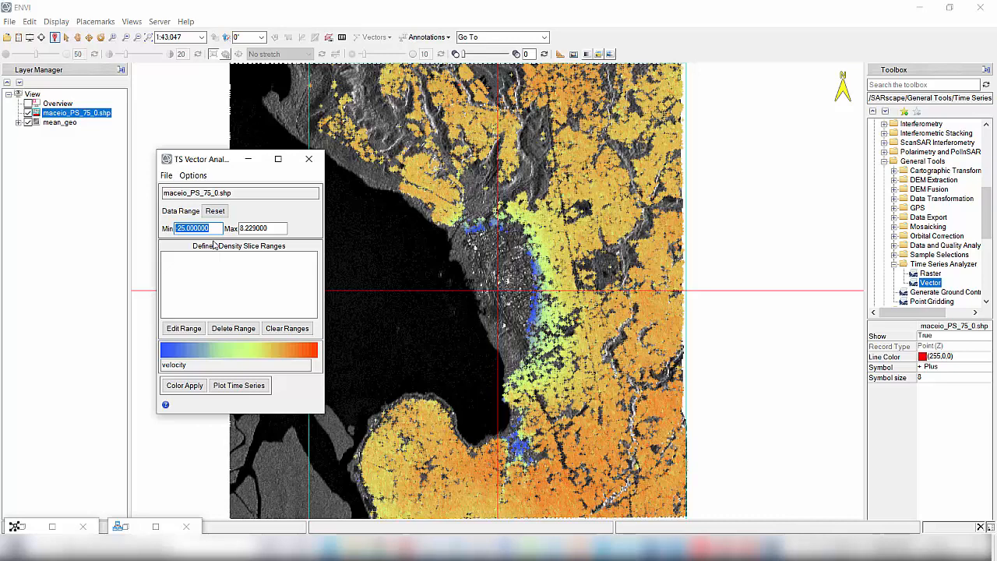
pyautogui.write('1')
pyautogui.write('-10')
pyautogui.press('Tab')
pyautogui.write('10')
pyautogui.press('Tab')
pyautogui.click(183, 387)
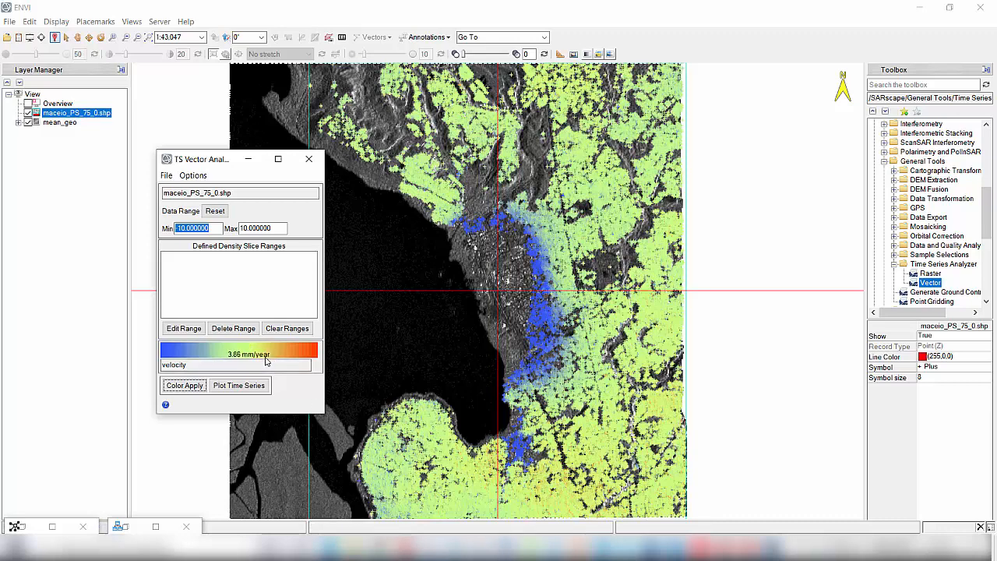
# Load the CB-Spectral colour table for the velocity points
pyautogui.click(192, 177)
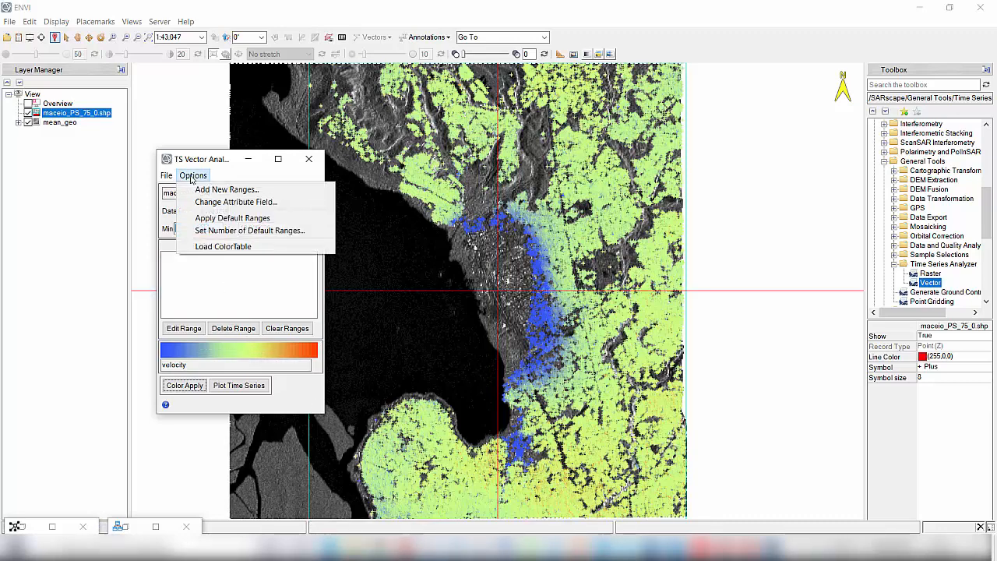
pyautogui.click(245, 248)
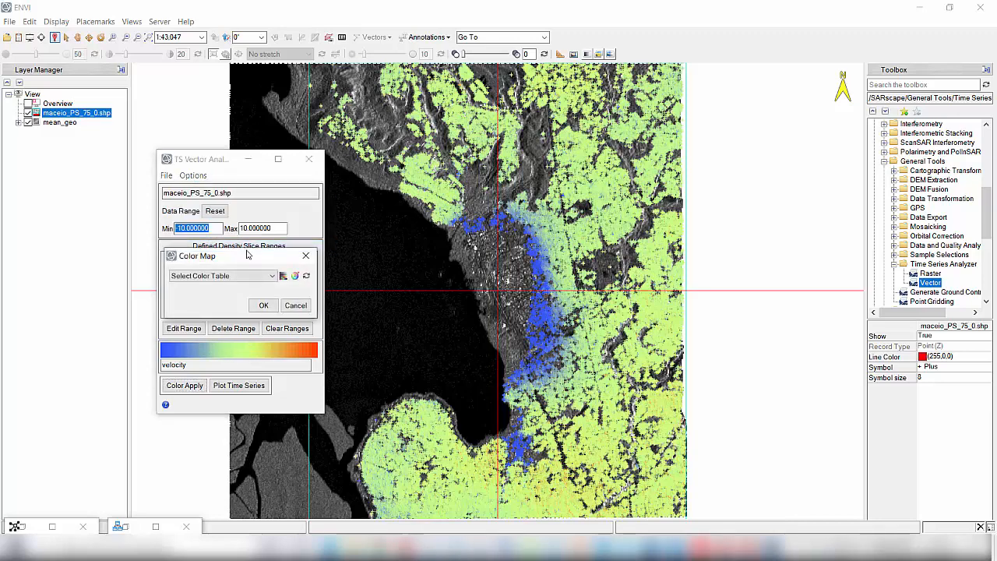
pyautogui.click(284, 277)
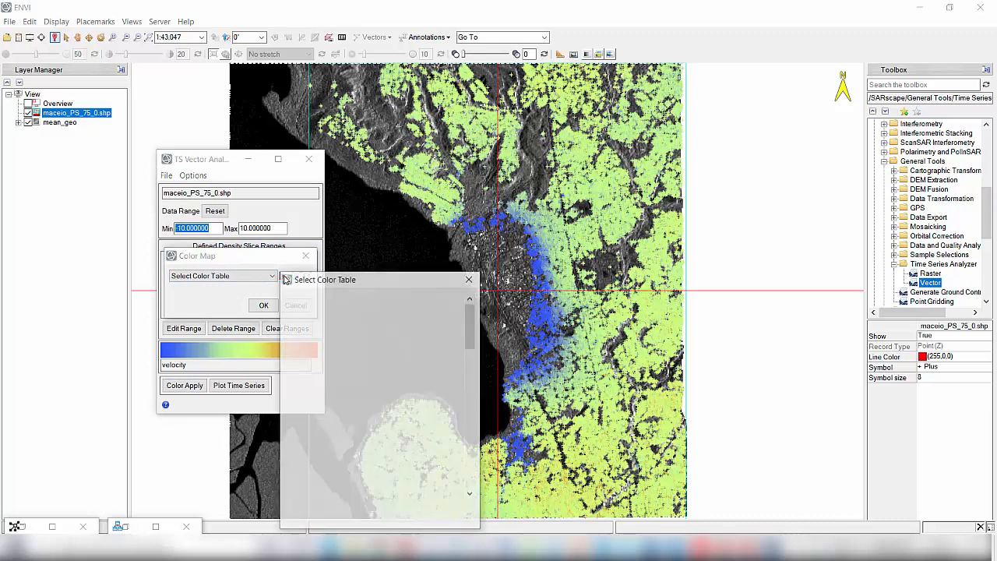
pyautogui.moveTo(470, 323); pyautogui.dragTo(465, 466)
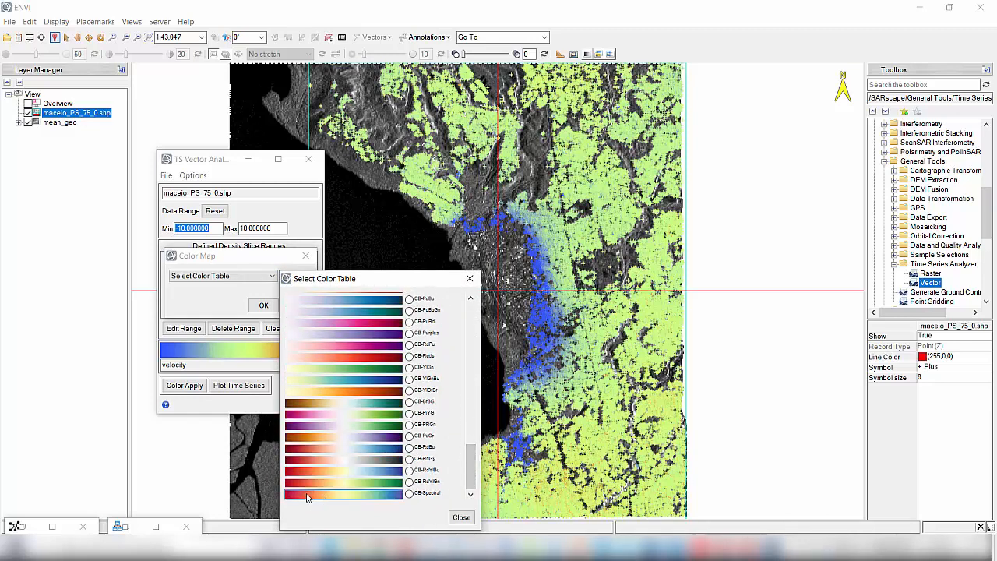
pyautogui.click(409, 494)
pyautogui.click(462, 517)
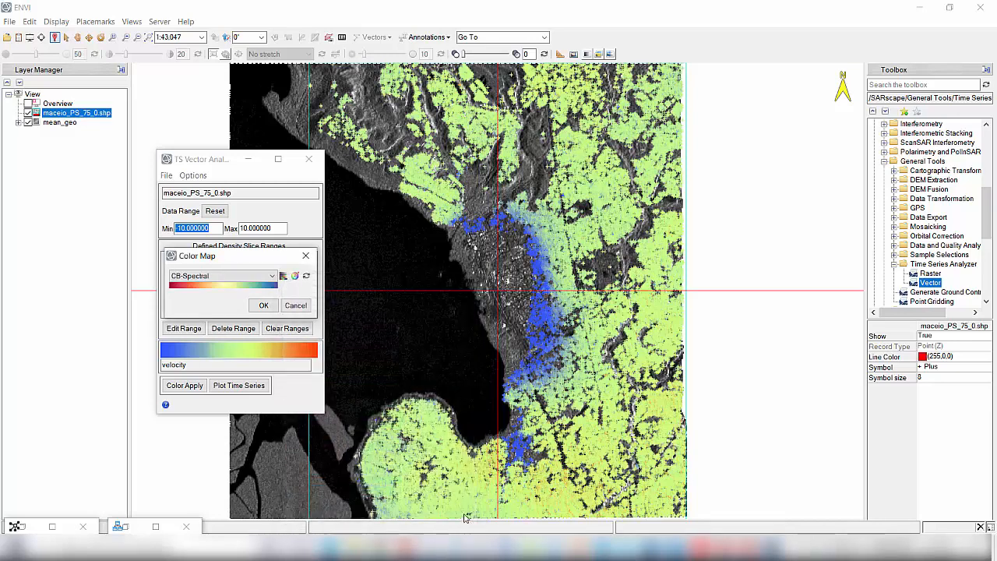
pyautogui.click(263, 304)
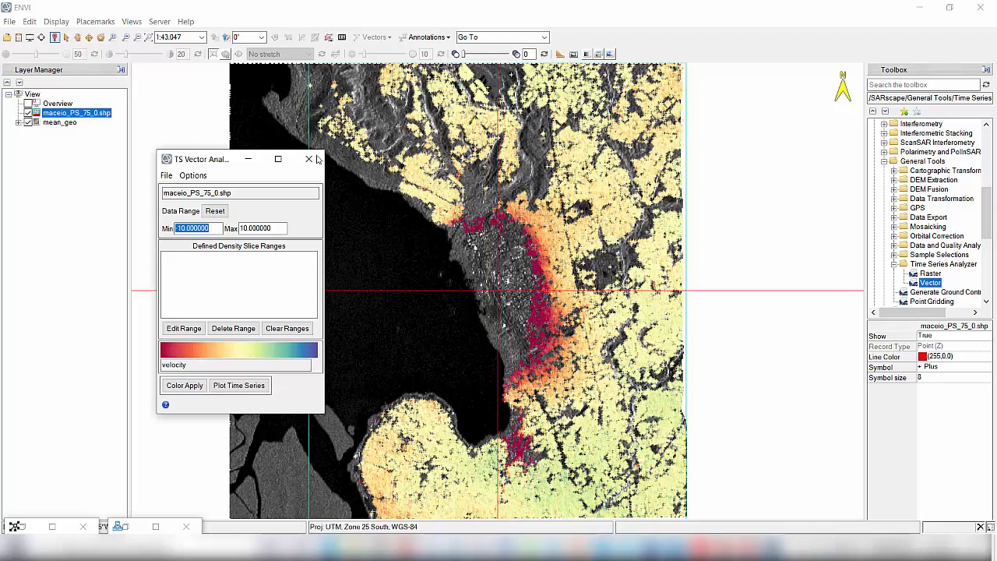
# Change the attribute used for colouring the PS points to coherence
pyautogui.click(201, 180)
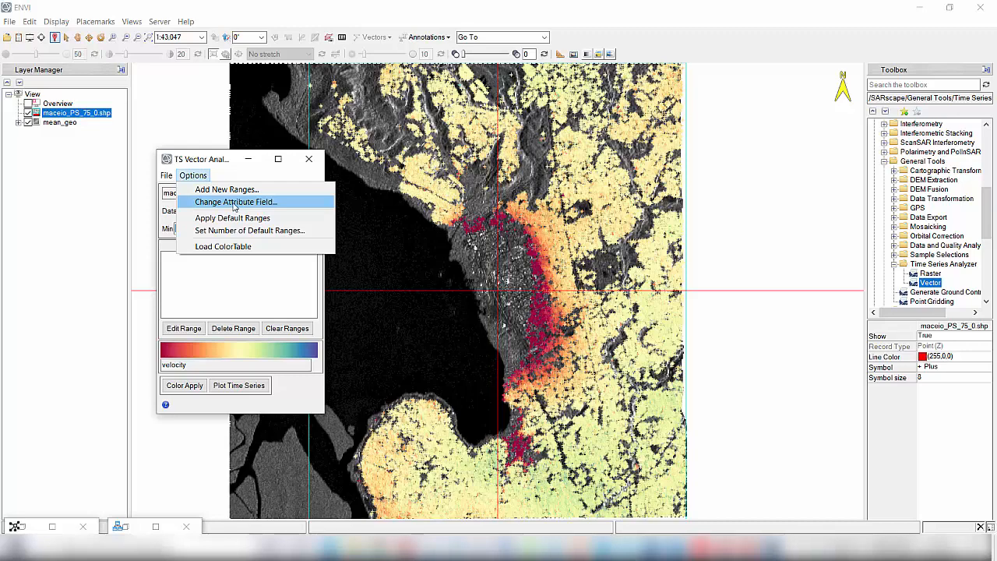
pyautogui.click(285, 205)
pyautogui.click(496, 226)
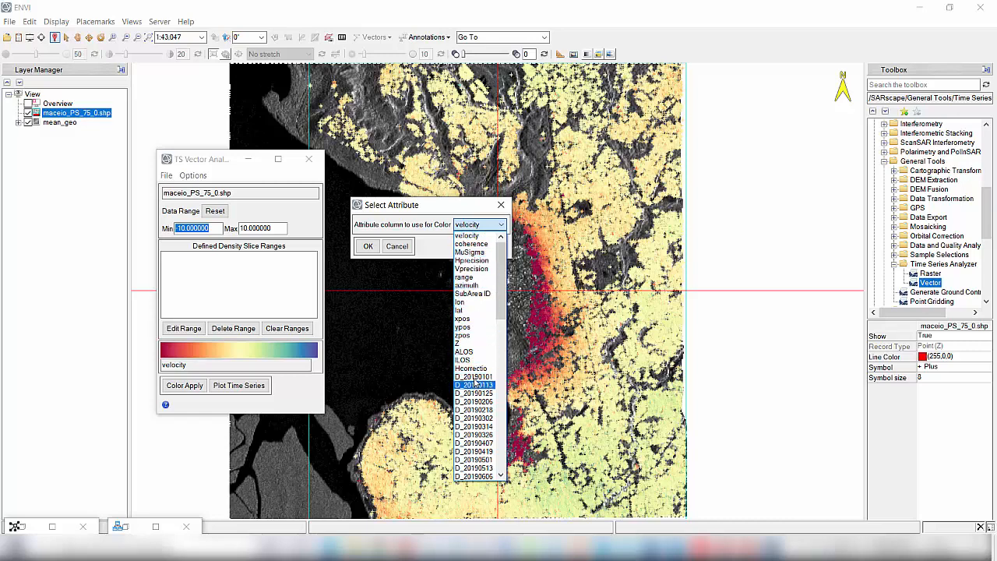
pyautogui.click(486, 246)
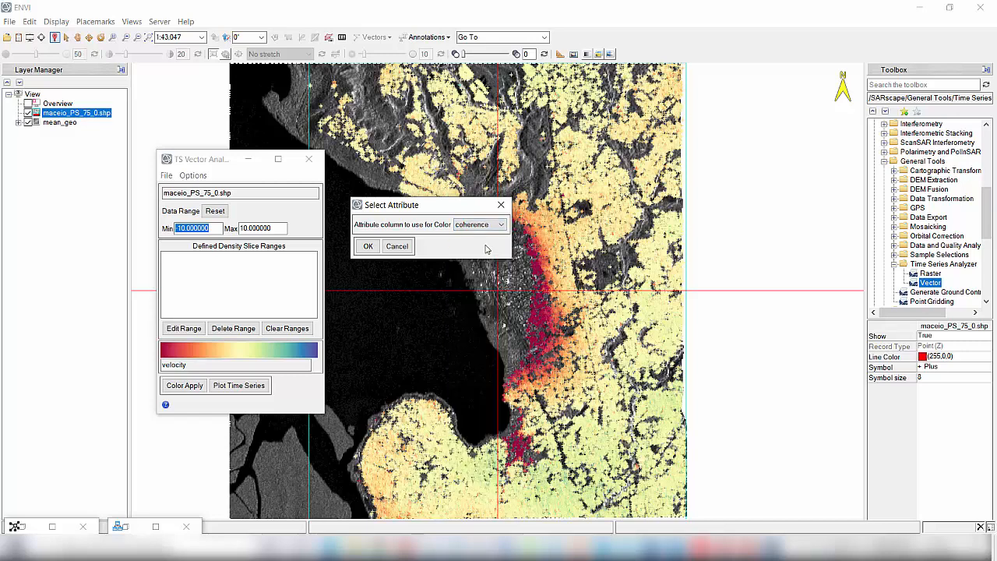
pyautogui.click(369, 246)
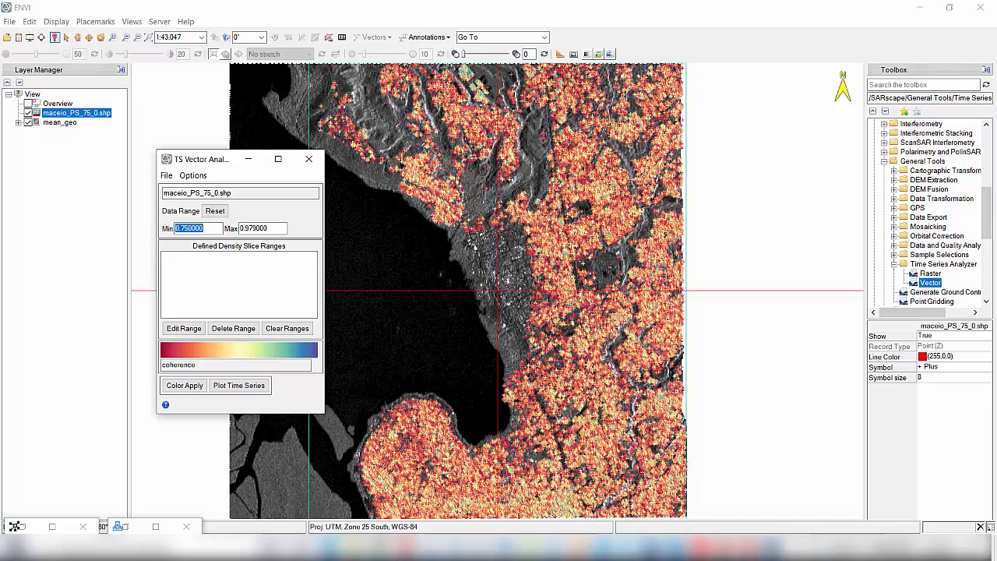
# Switch the colouring attribute back to velocity and apply a data range from -10 to 10
pyautogui.click(200, 176)
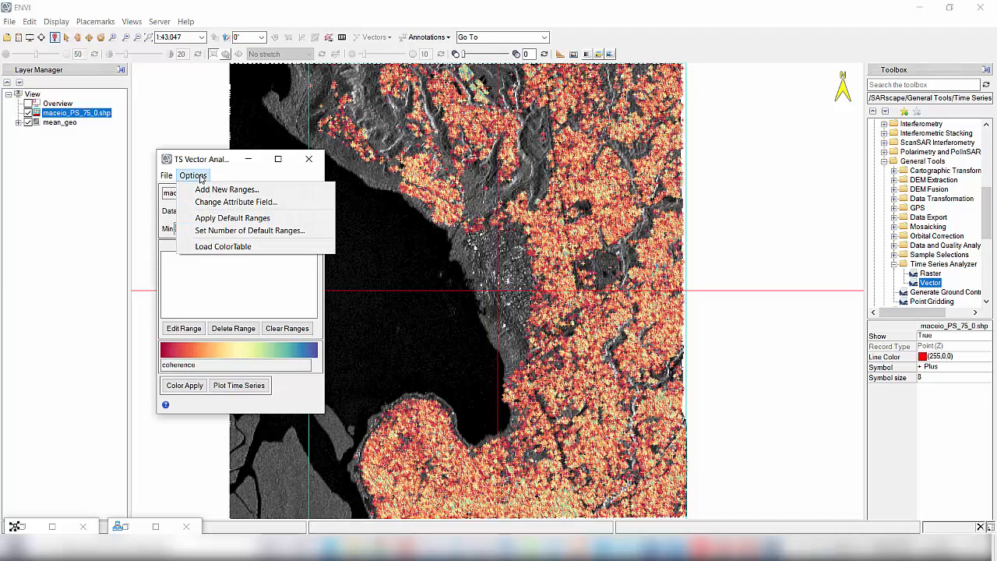
pyautogui.click(235, 202)
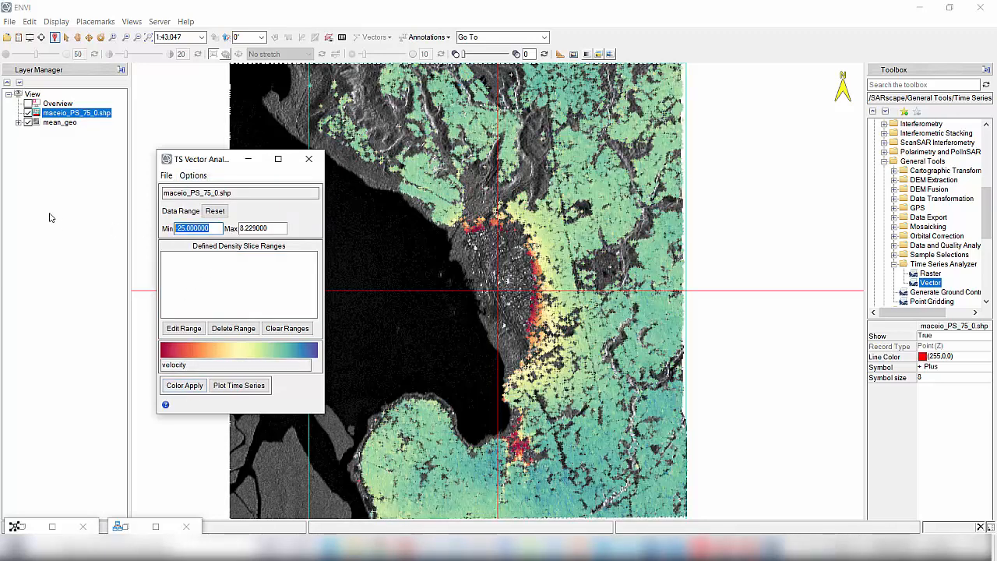
pyautogui.write('-10')
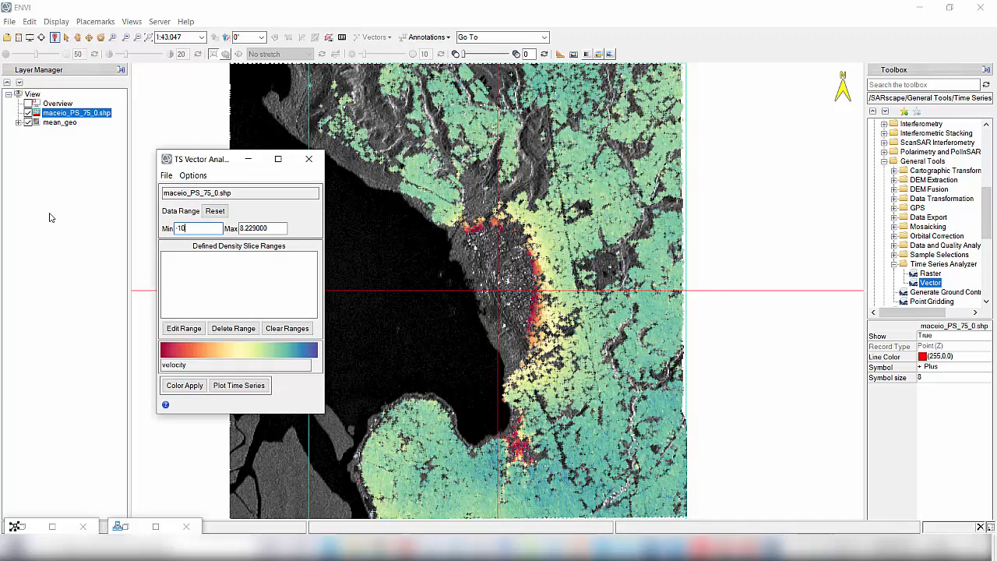
pyautogui.press('Tab')
pyautogui.write('10')
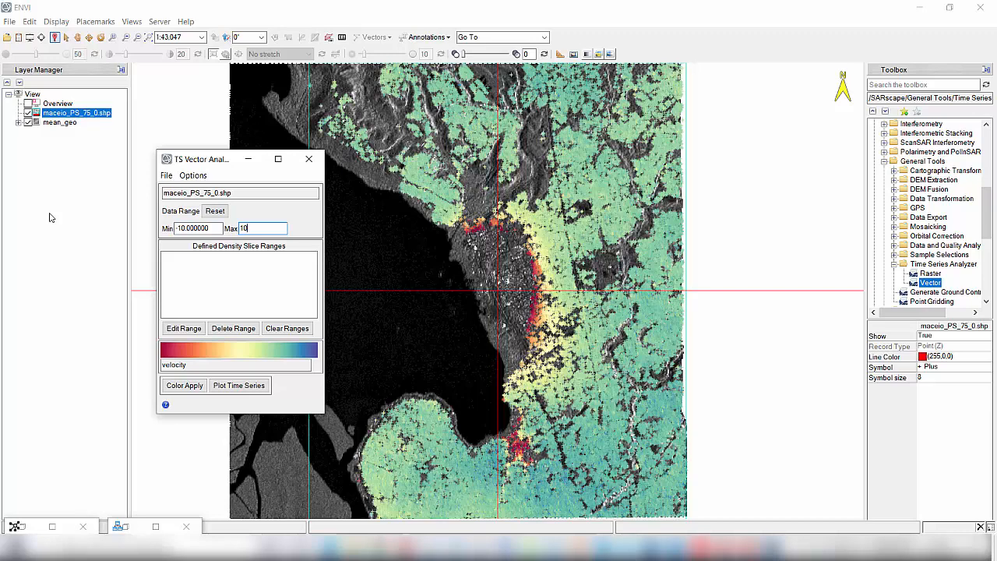
pyautogui.press('Tab')
pyautogui.click(181, 387)
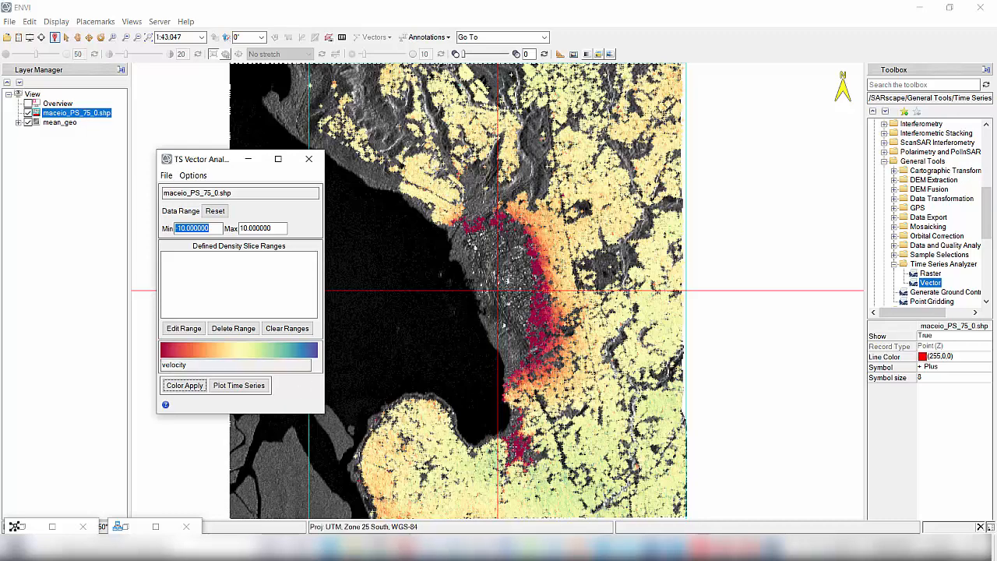
# Plot the displacement time series of a point in the southern dark-red cluster and move the plot clear of the points
pyautogui.scroll(1, 542, 450)
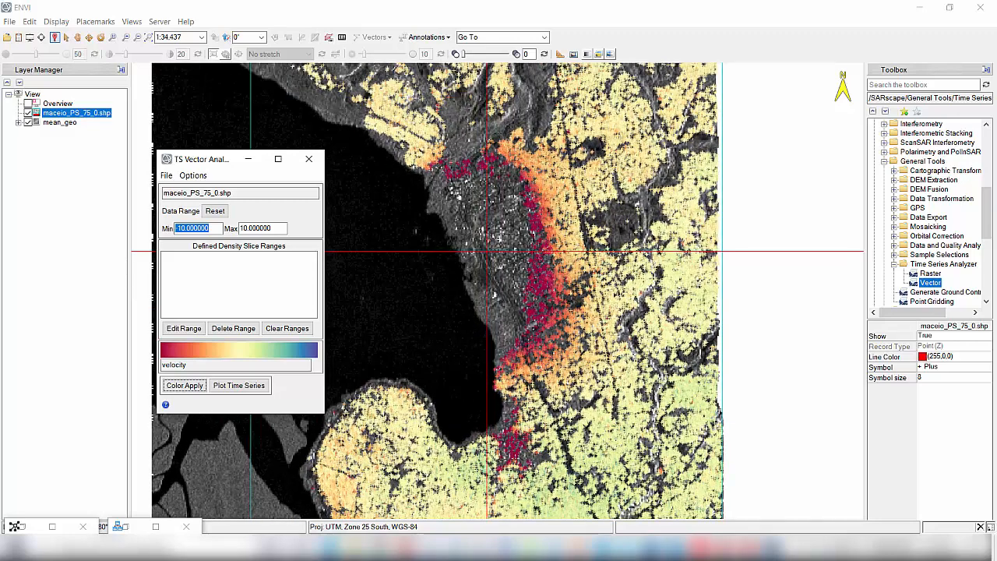
pyautogui.click(515, 452)
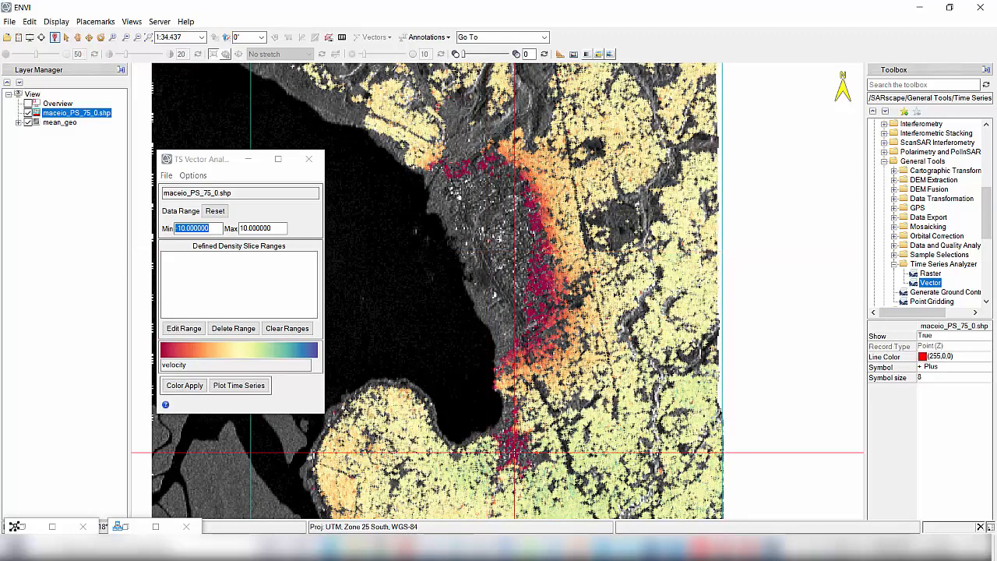
pyautogui.click(239, 385)
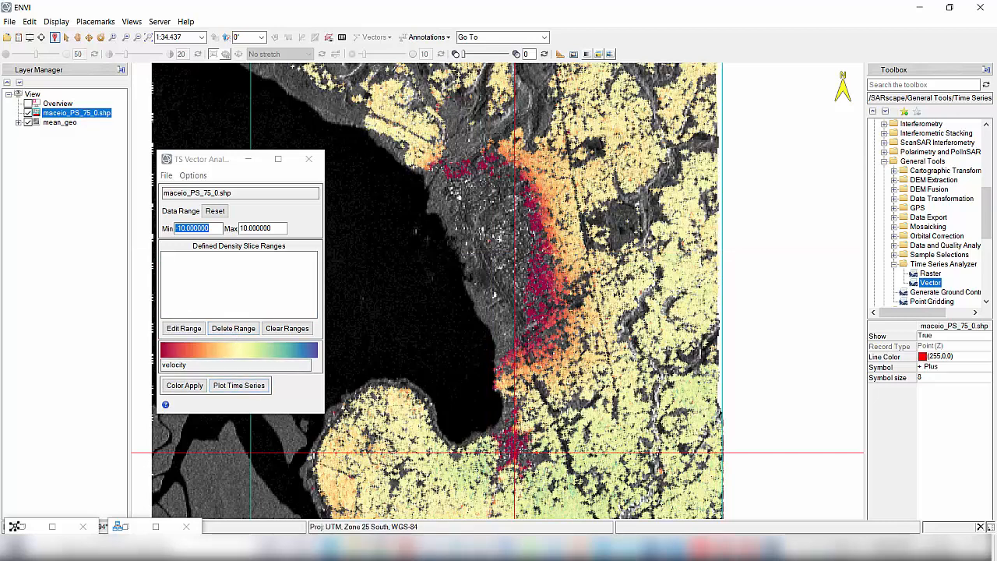
pyautogui.click(251, 387)
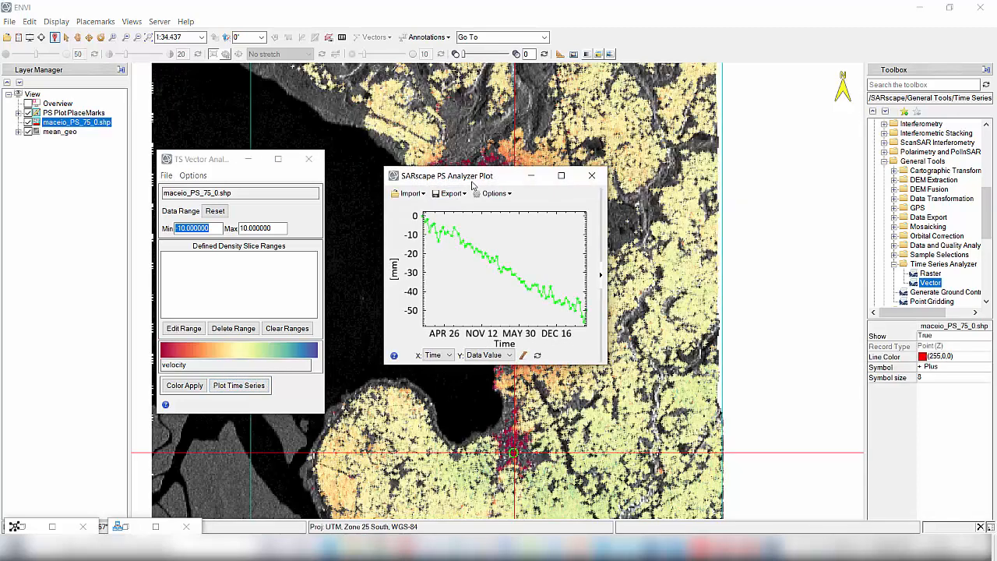
pyautogui.moveTo(487, 177); pyautogui.dragTo(750, 82)
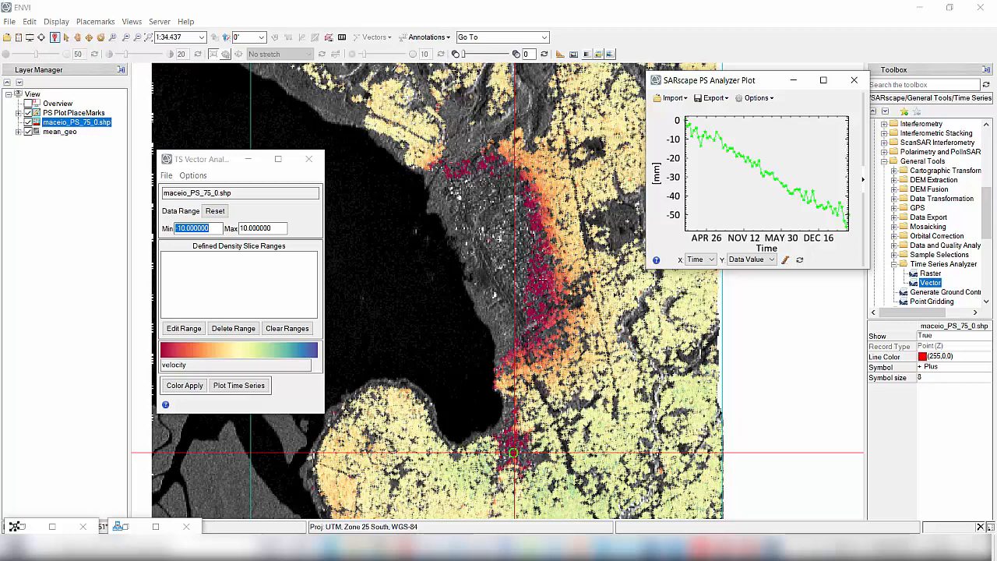
# Add the displacement time series of a point in the eastern dark-red band and one at its northwestern end to the plot
pyautogui.click(543, 281)
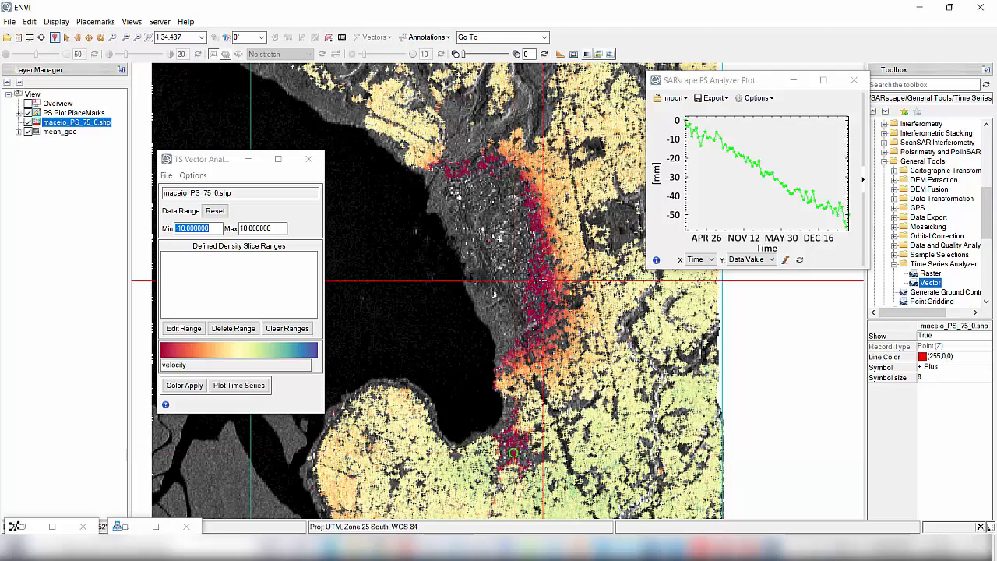
pyautogui.click(236, 385)
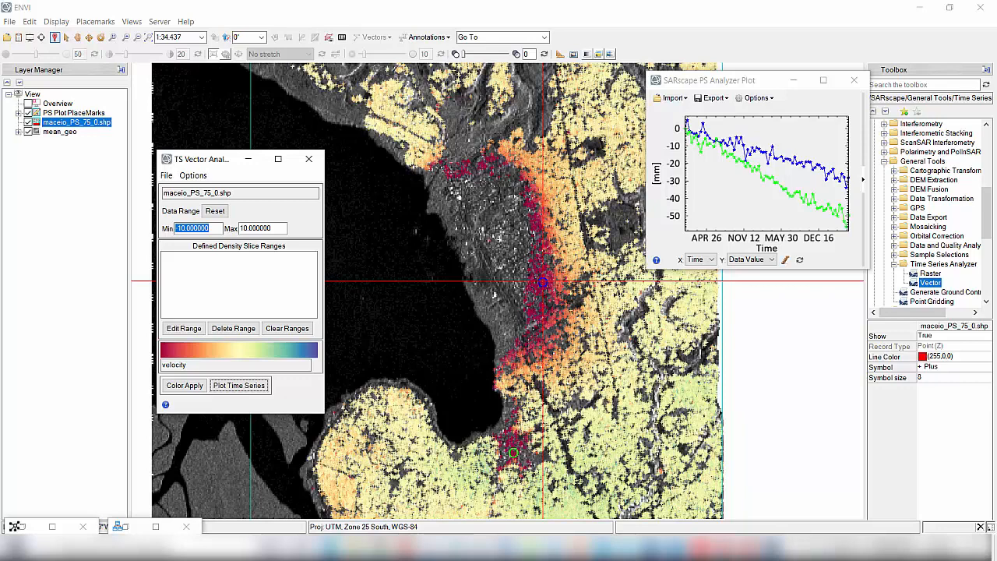
pyautogui.click(448, 170)
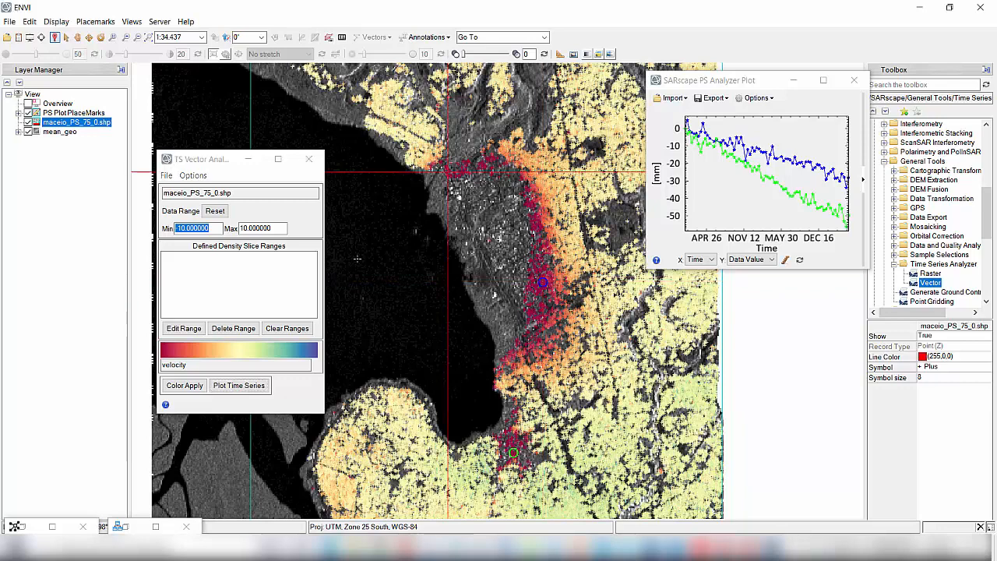
pyautogui.click(239, 385)
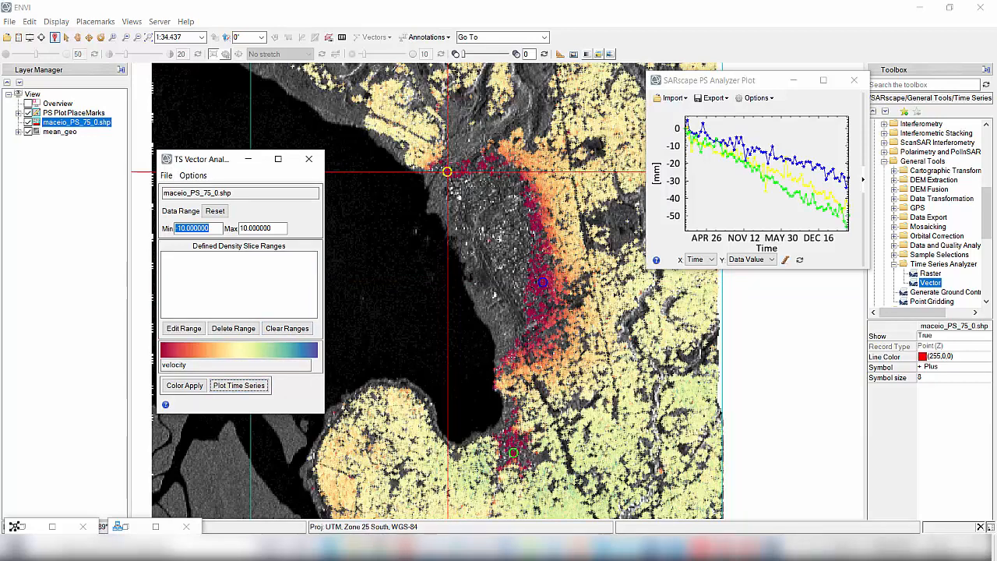
# Add the time series of points at the band's southern end, in the orange zone to its east and within the dark-red band
pyautogui.click(512, 359)
pyautogui.click(239, 385)
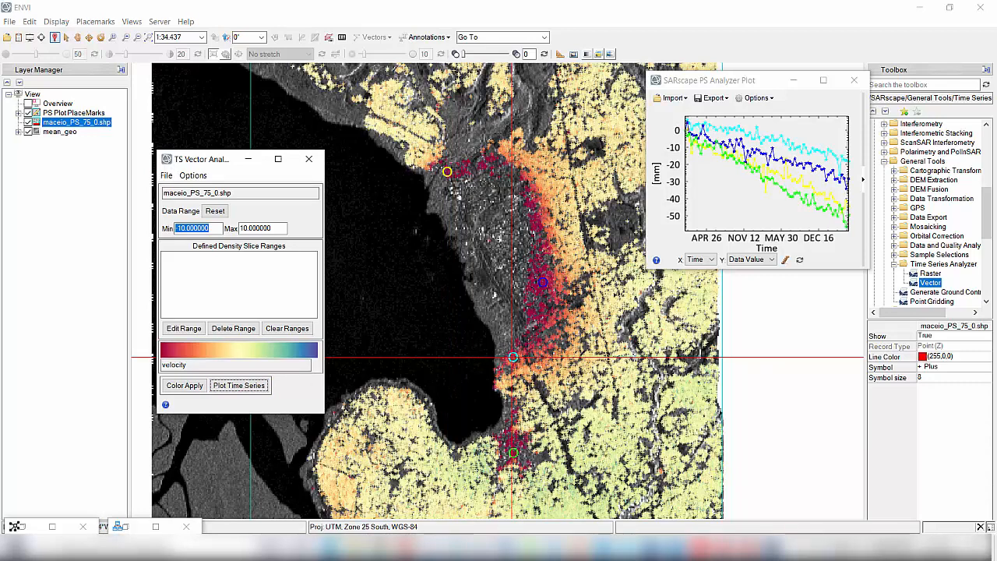
pyautogui.click(578, 239)
pyautogui.click(227, 385)
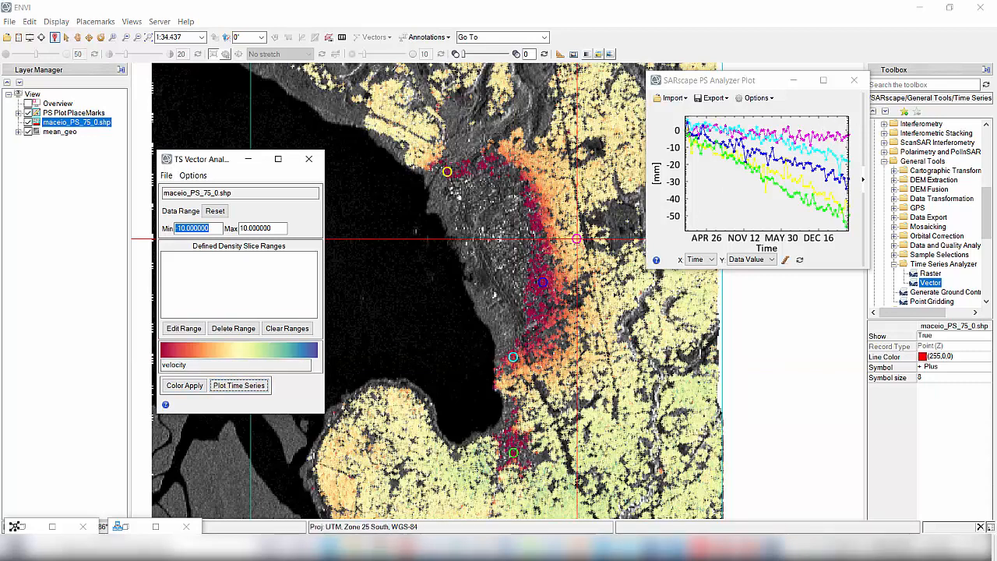
pyautogui.click(537, 315)
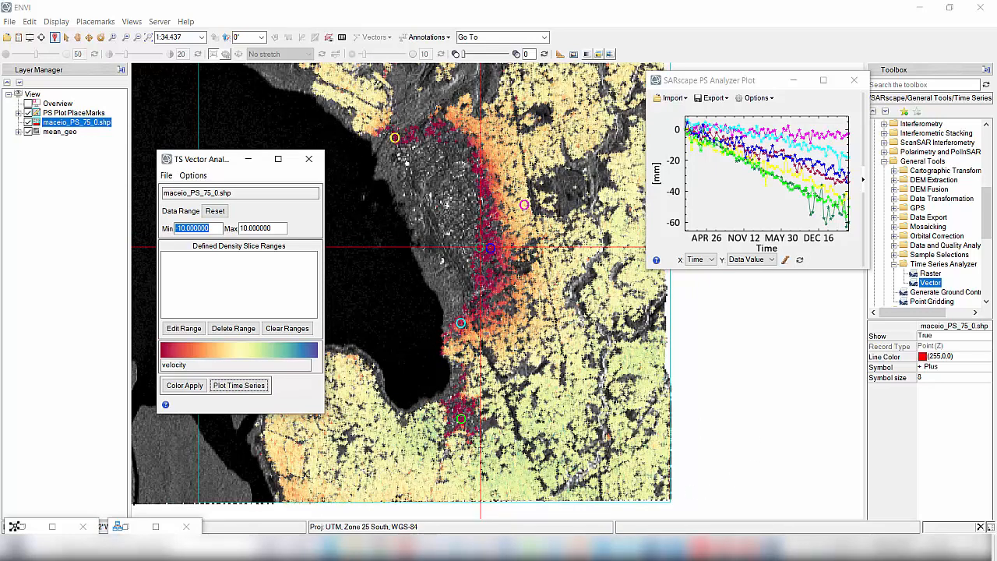
pyautogui.click(334, 212)
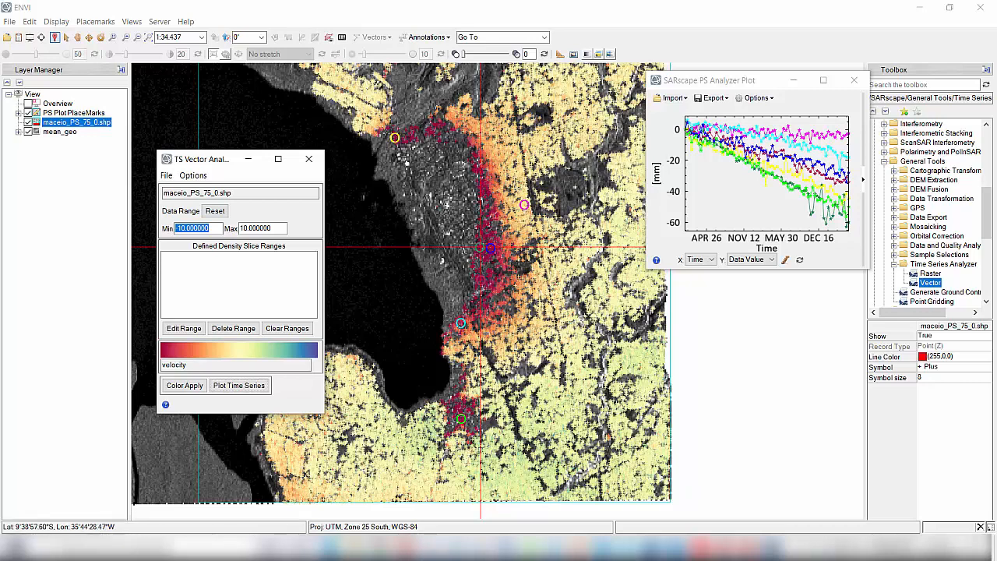
# Open ENVI Modeler and browse its list of available tasks
pyautogui.click(62, 21)
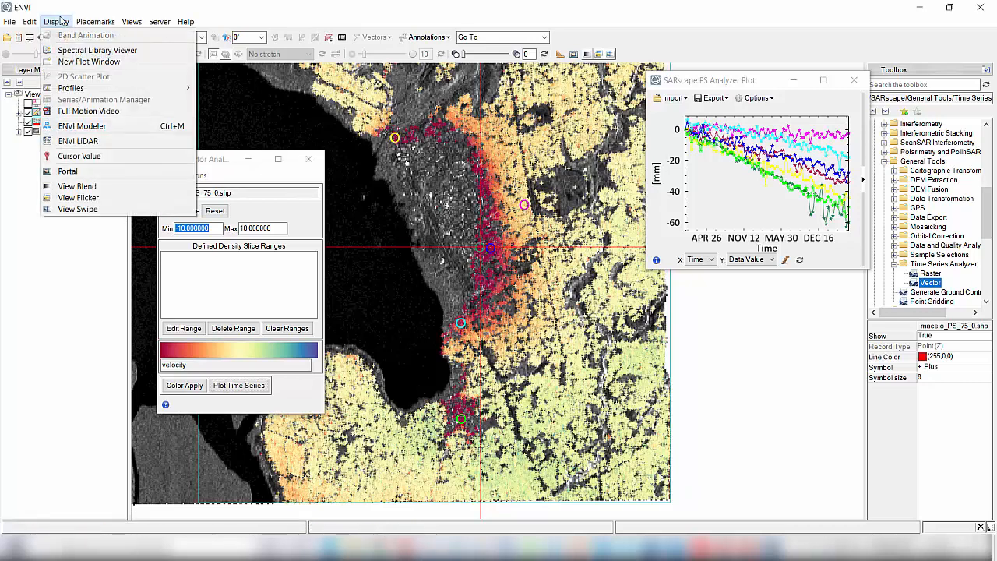
pyautogui.click(99, 127)
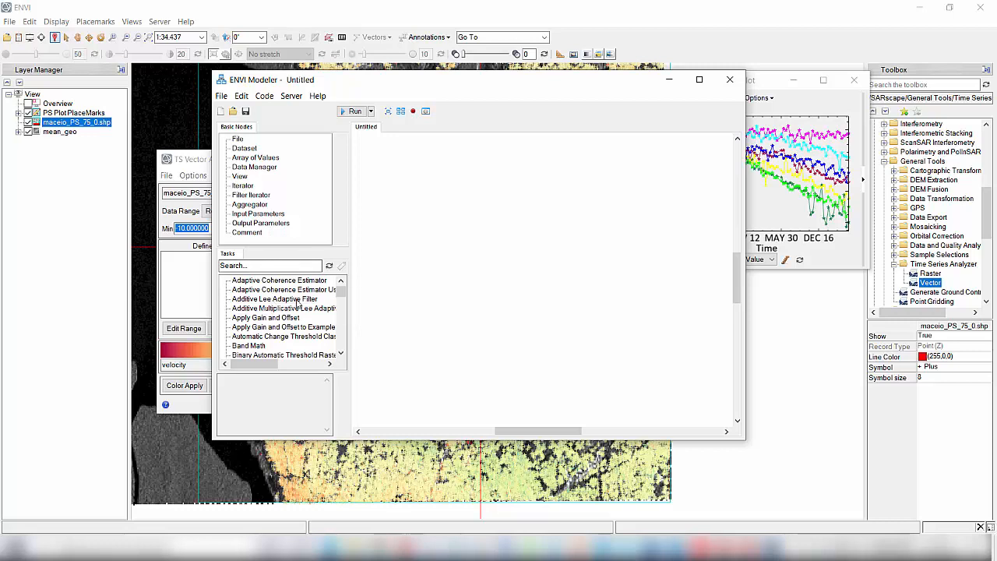
pyautogui.click(340, 299)
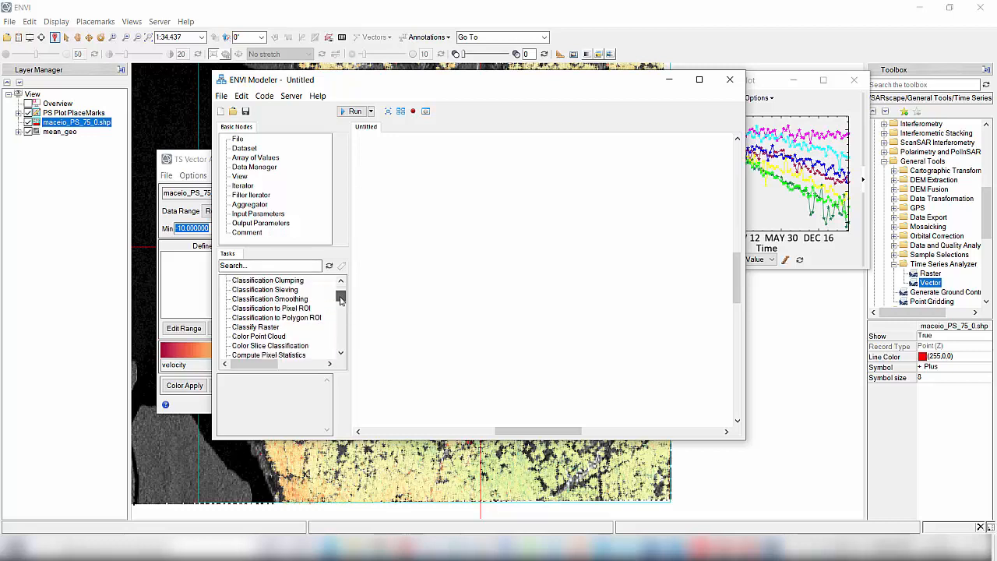
pyautogui.moveTo(341, 299); pyautogui.dragTo(341, 336)
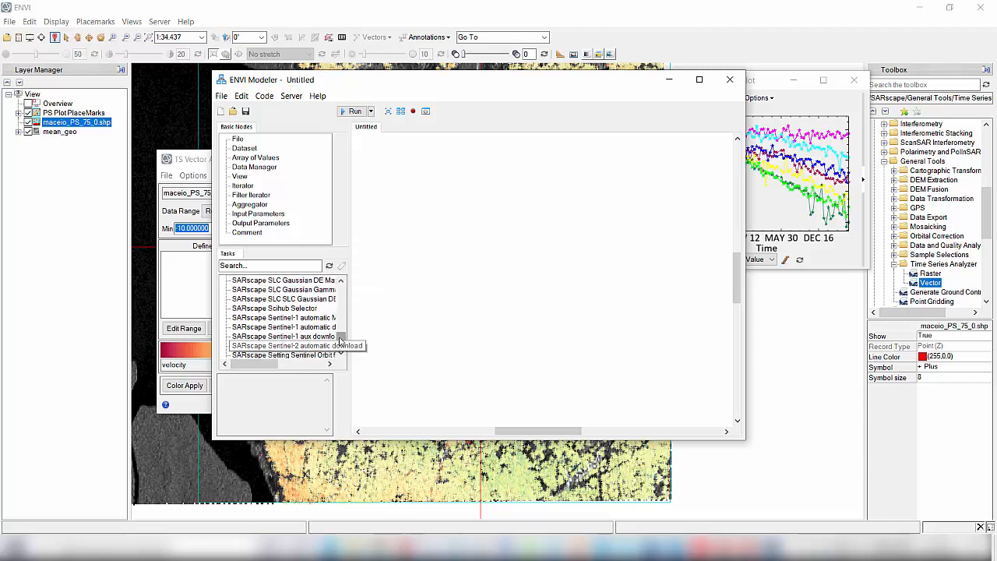
pyautogui.moveTo(340, 337); pyautogui.dragTo(340, 300)
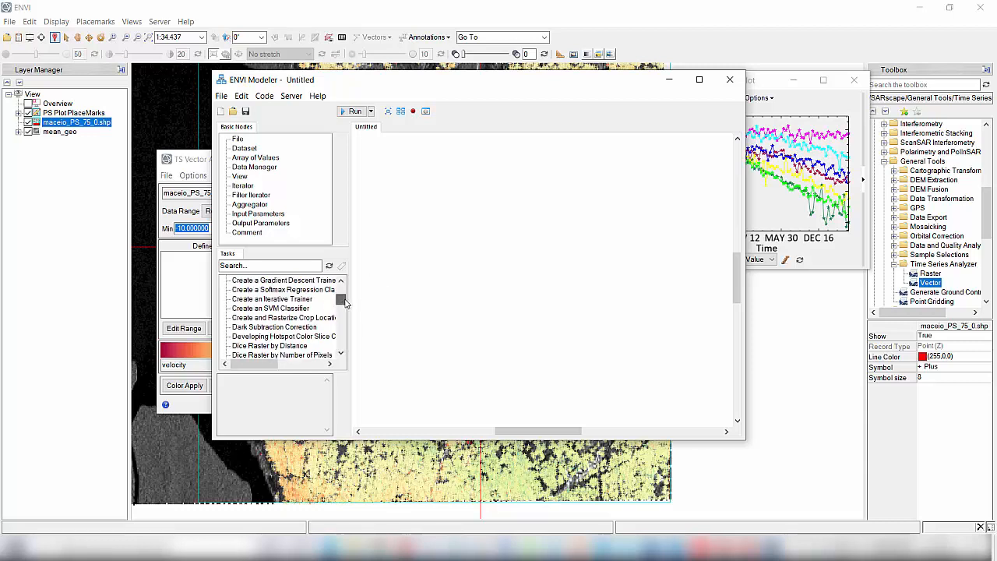
# Filter the tasks by "sar ps" and place the SARscape PS Connection Graph and PS Interferogram Generation nodes in the model
pyautogui.click(283, 265)
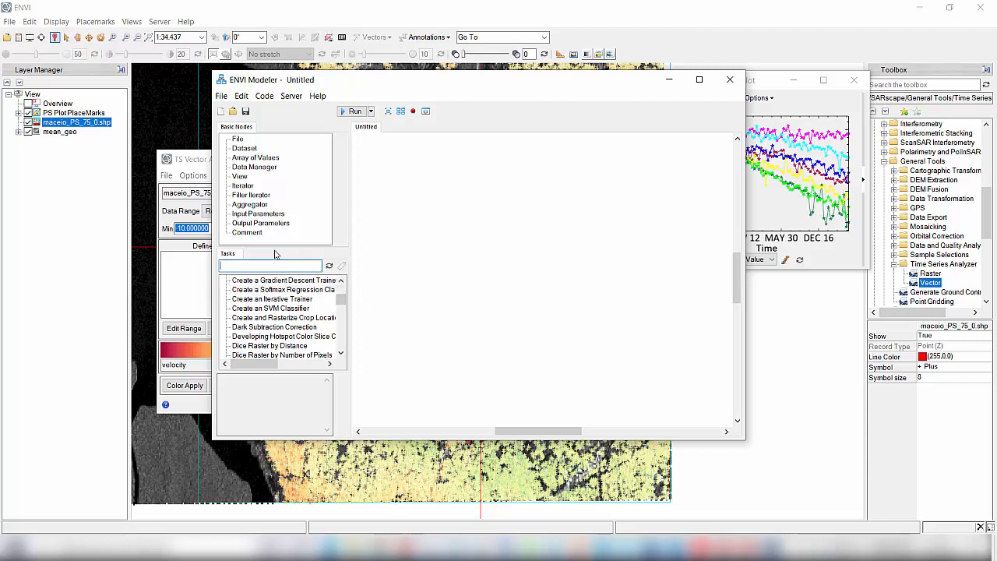
pyautogui.write('sar ps')
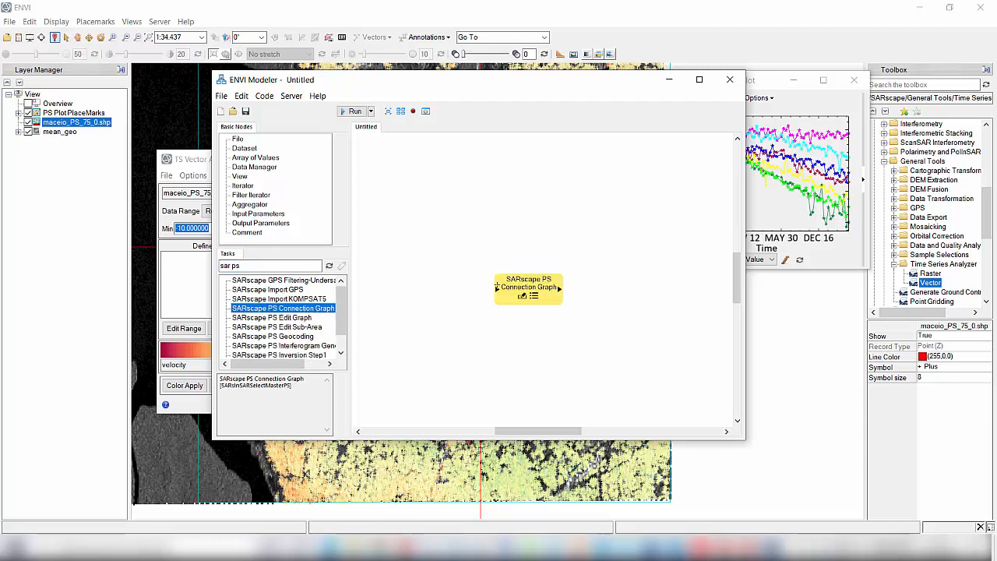
pyautogui.moveTo(528, 293); pyautogui.dragTo(508, 247)
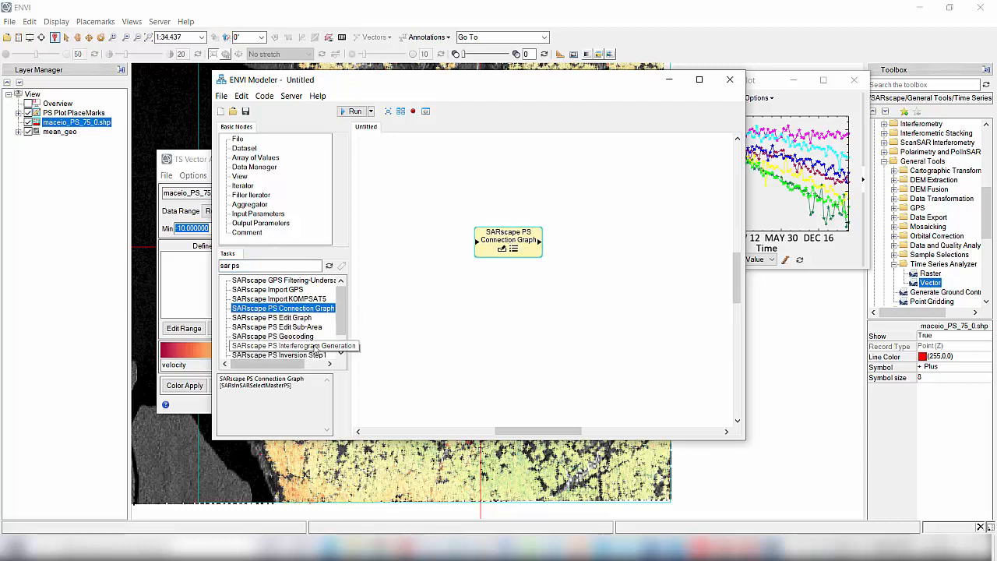
pyautogui.scroll(-1, 324, 342)
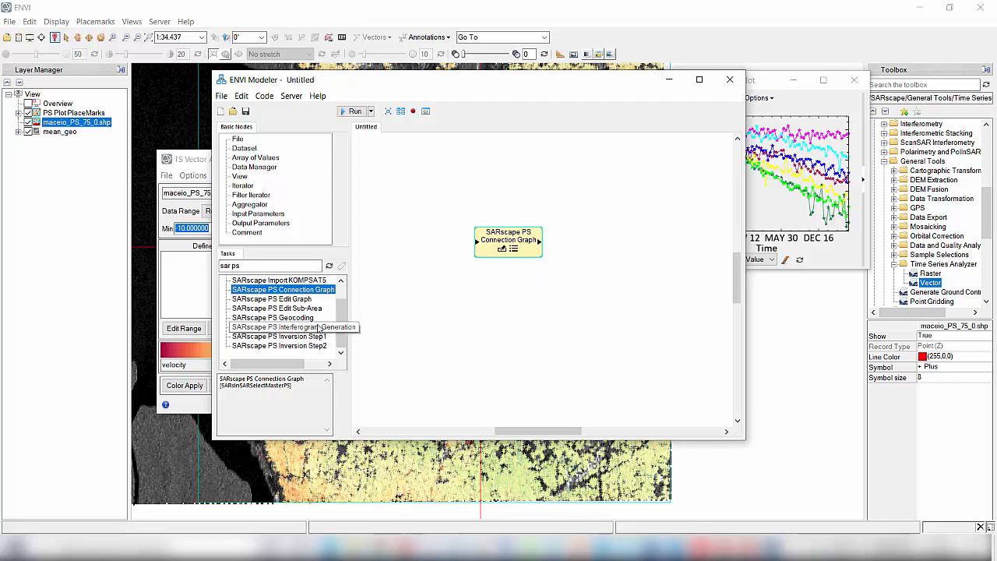
pyautogui.doubleClick(315, 326)
pyautogui.moveTo(530, 259); pyautogui.dragTo(543, 280)
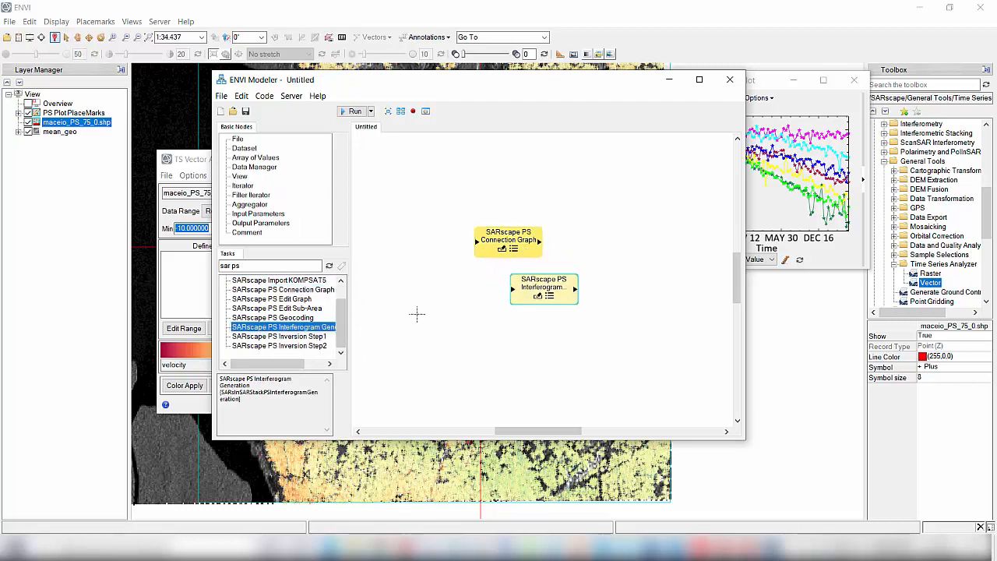
# Add the SARscape PS Inversion Step1 and PS Inversion Step2 nodes and spread them out below the existing nodes
pyautogui.doubleClick(319, 336)
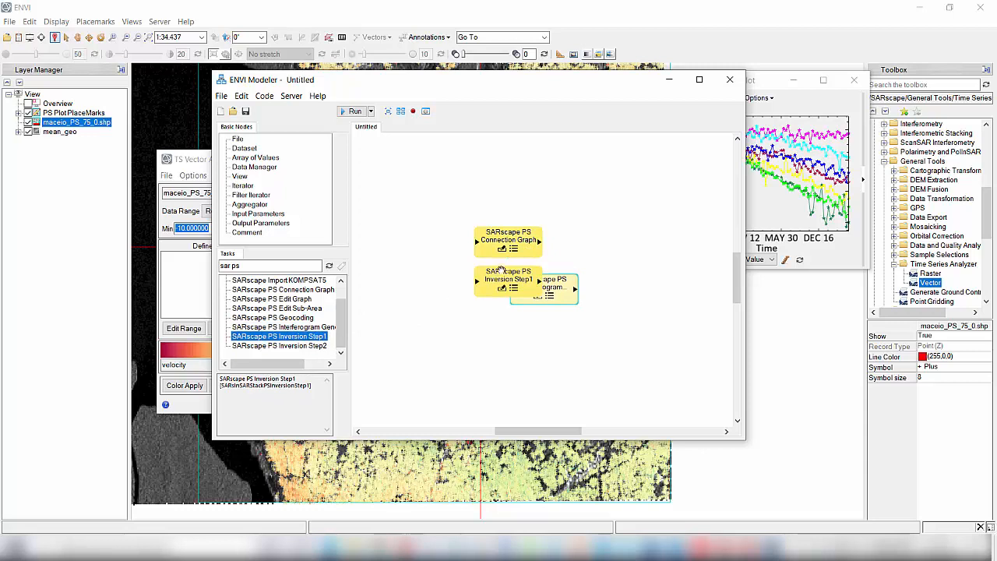
pyautogui.moveTo(510, 271); pyautogui.dragTo(576, 334)
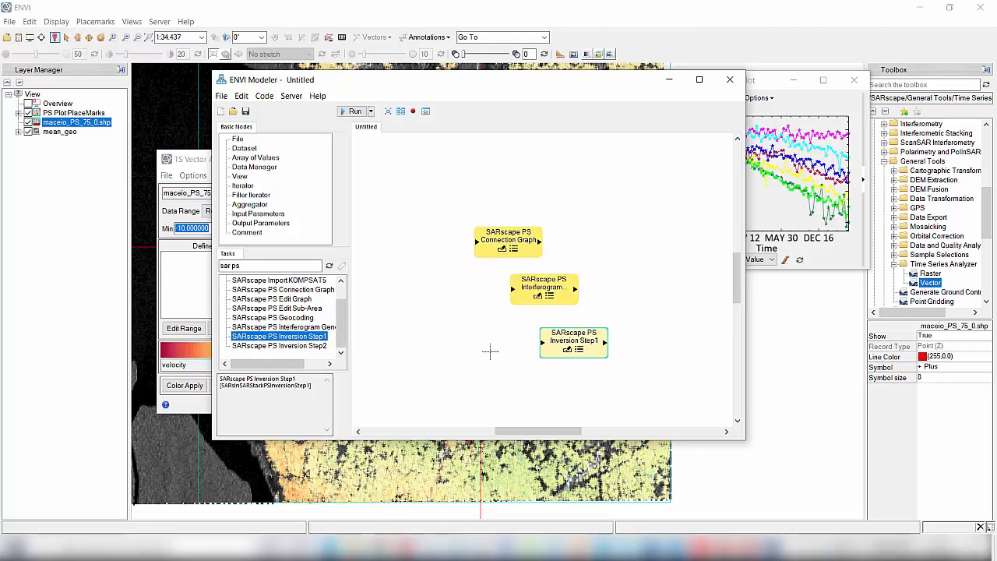
pyautogui.doubleClick(322, 349)
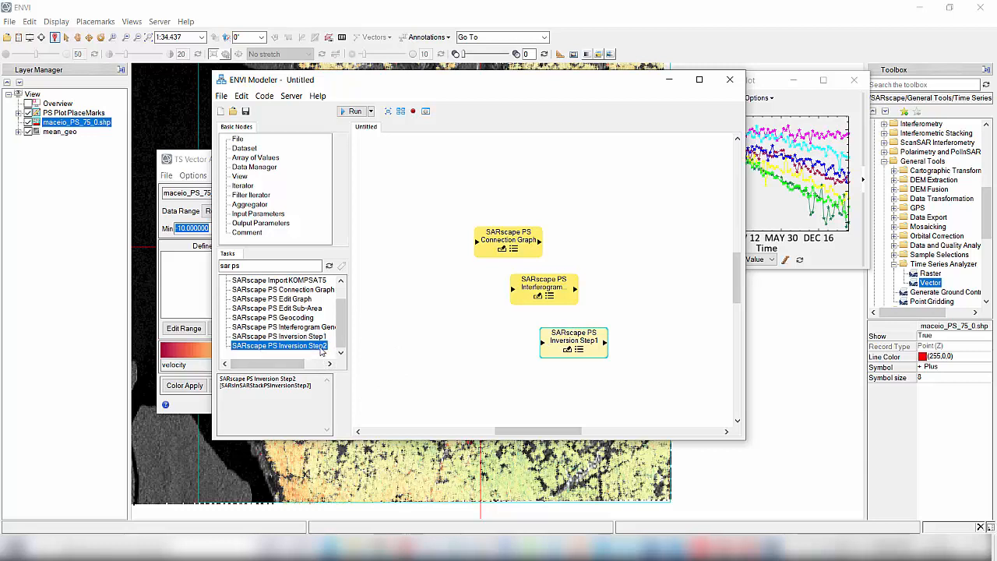
pyautogui.moveTo(502, 282); pyautogui.dragTo(632, 362)
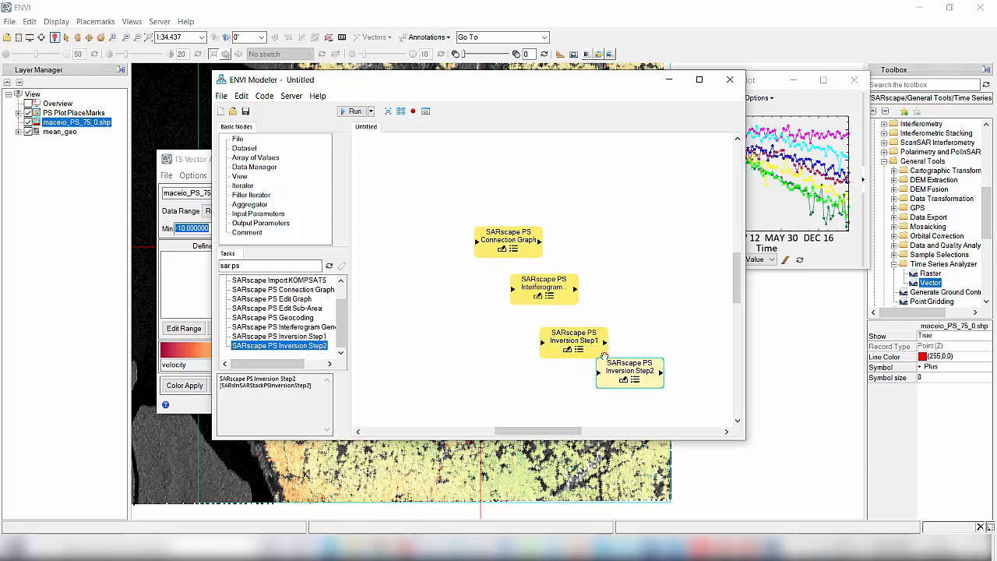
pyautogui.moveTo(572, 337); pyautogui.dragTo(502, 327)
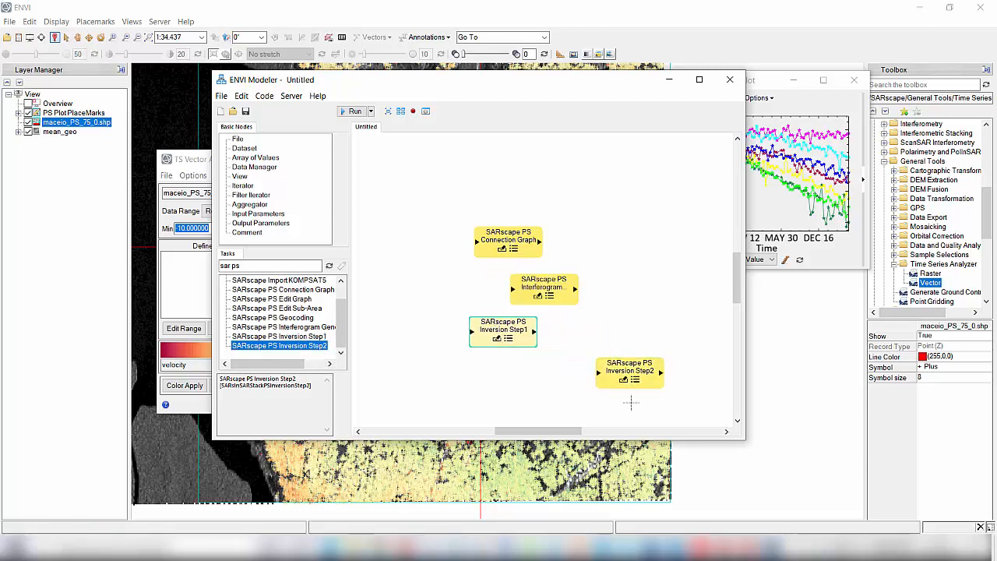
pyautogui.moveTo(630, 373)
pyautogui.mouseDown()
pyautogui.moveTo(623, 341)
pyautogui.moveTo(622, 375)
pyautogui.mouseUp()
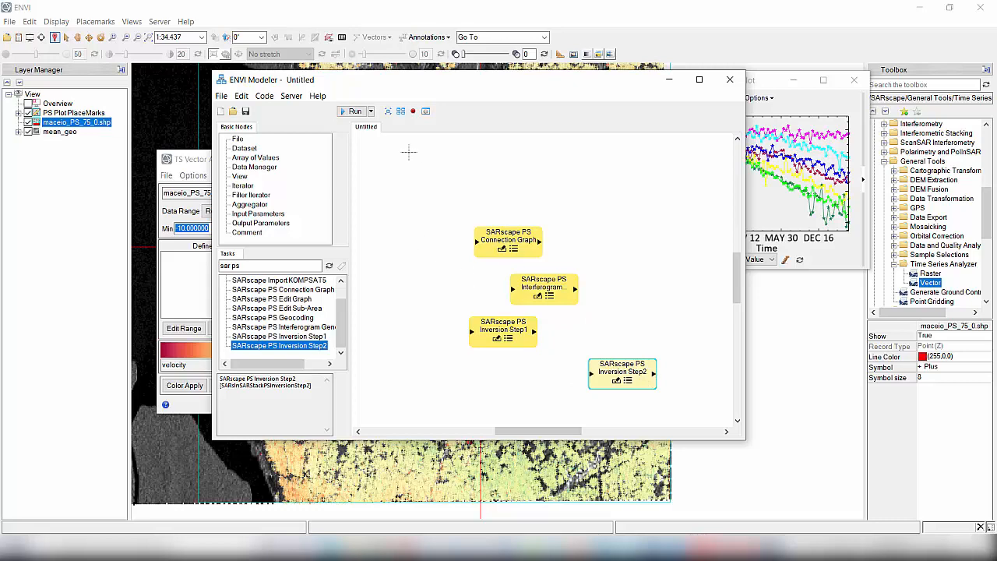
# Open the recently used model D:\Videos\ps_insar\PS_modeler.model
pyautogui.click(223, 96)
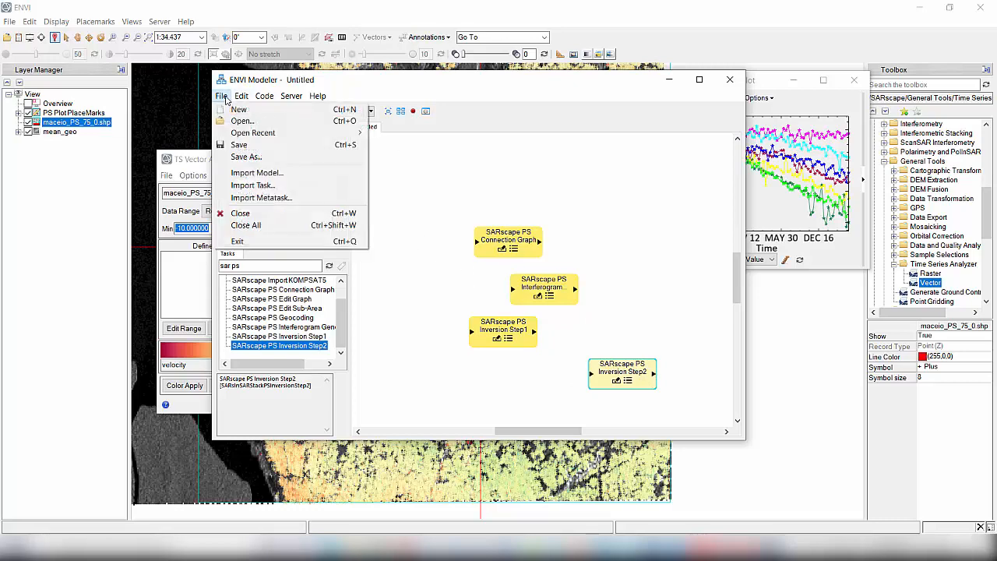
pyautogui.moveTo(308, 137)
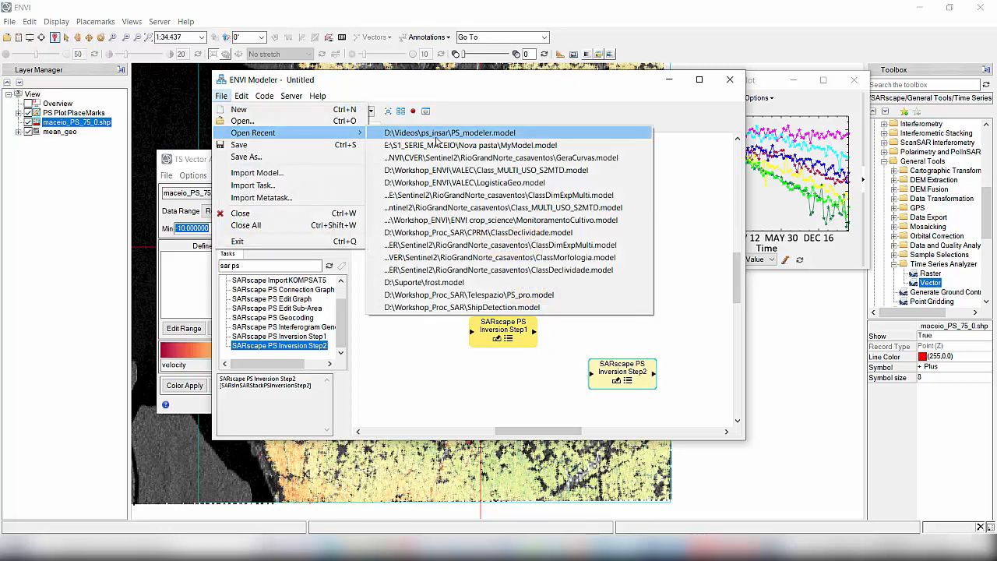
pyautogui.click(502, 134)
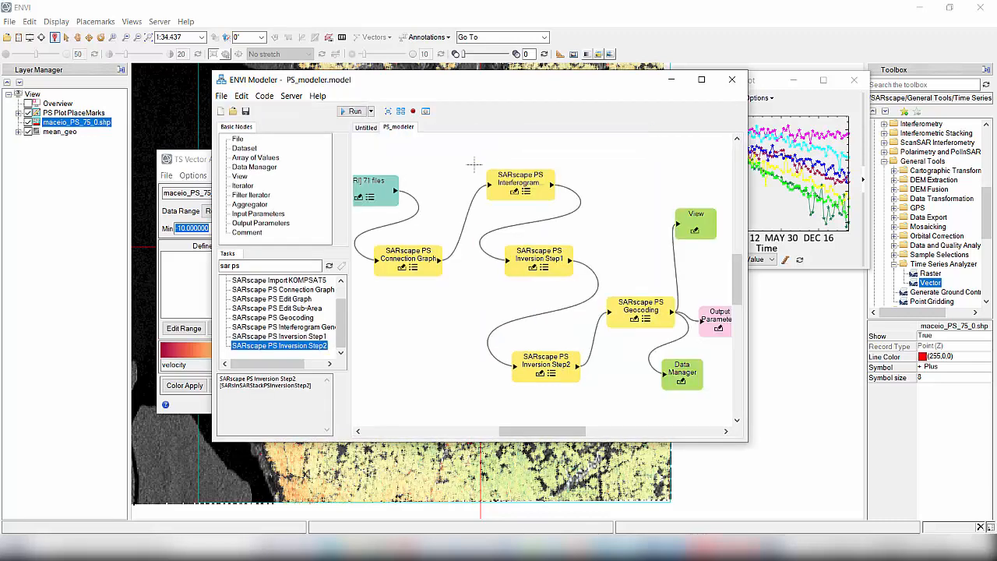
# Review the model's input file list and its node chain through to geocoding and the output nodes
pyautogui.moveTo(538, 431); pyautogui.dragTo(518, 431)
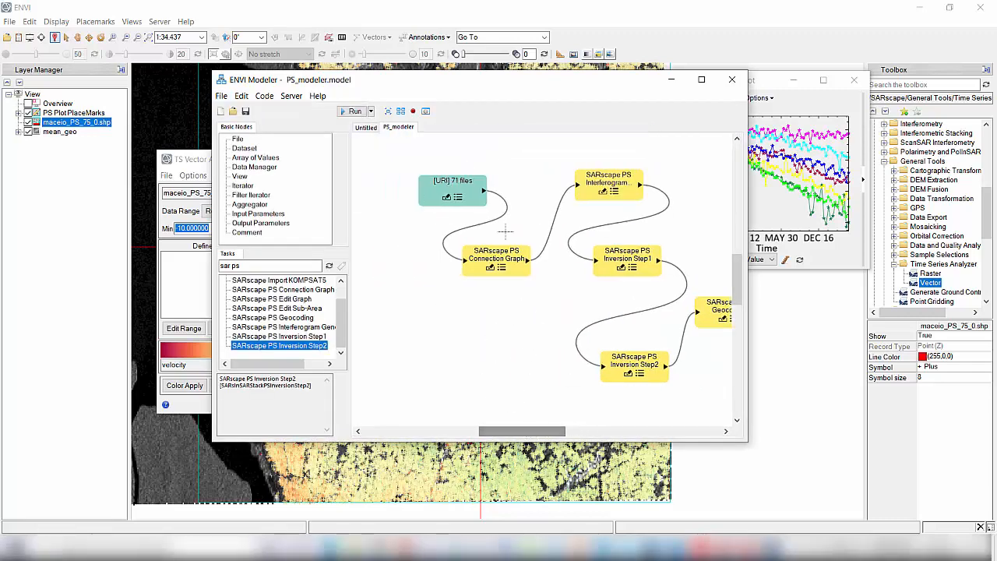
pyautogui.click(458, 198)
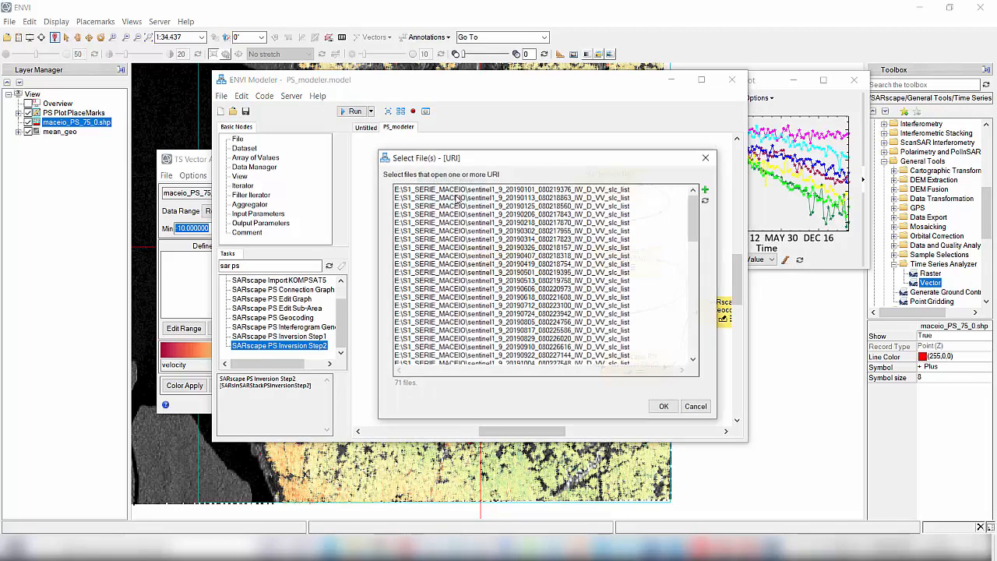
pyautogui.click(664, 406)
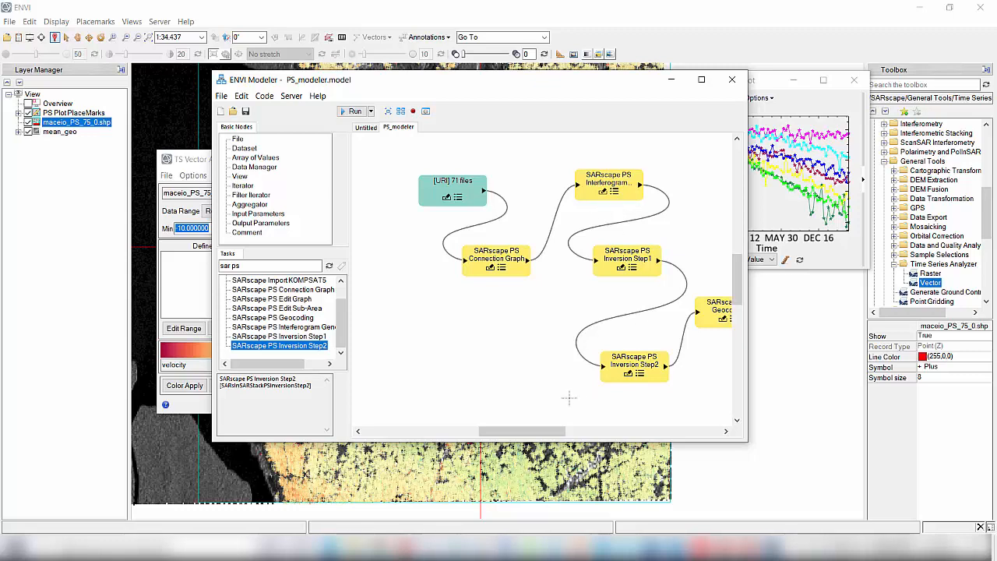
pyautogui.moveTo(541, 431); pyautogui.dragTo(592, 434)
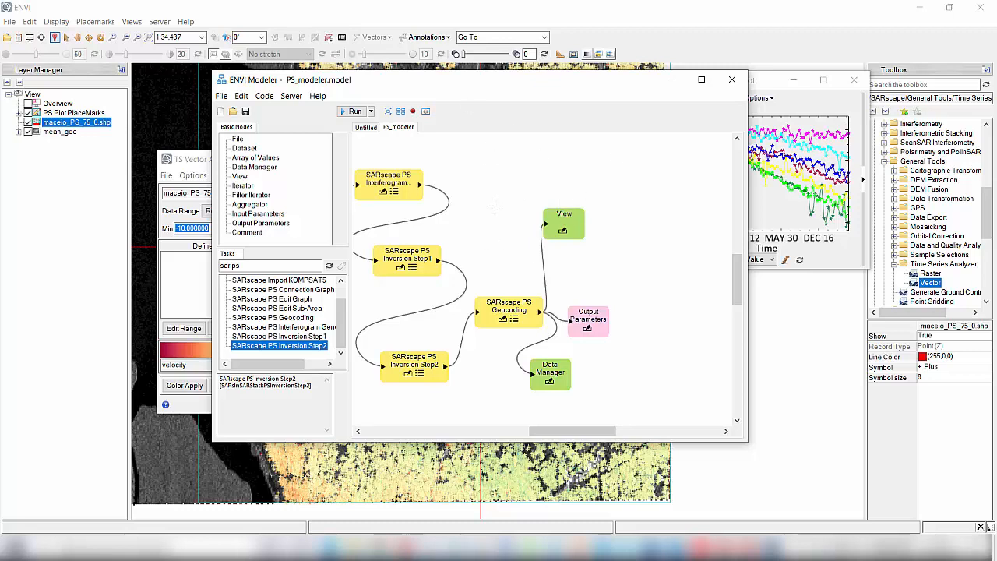
# Run the PS_modeler model in the background, and minimise the job console and the modeler to reveal the PS map
pyautogui.click(371, 112)
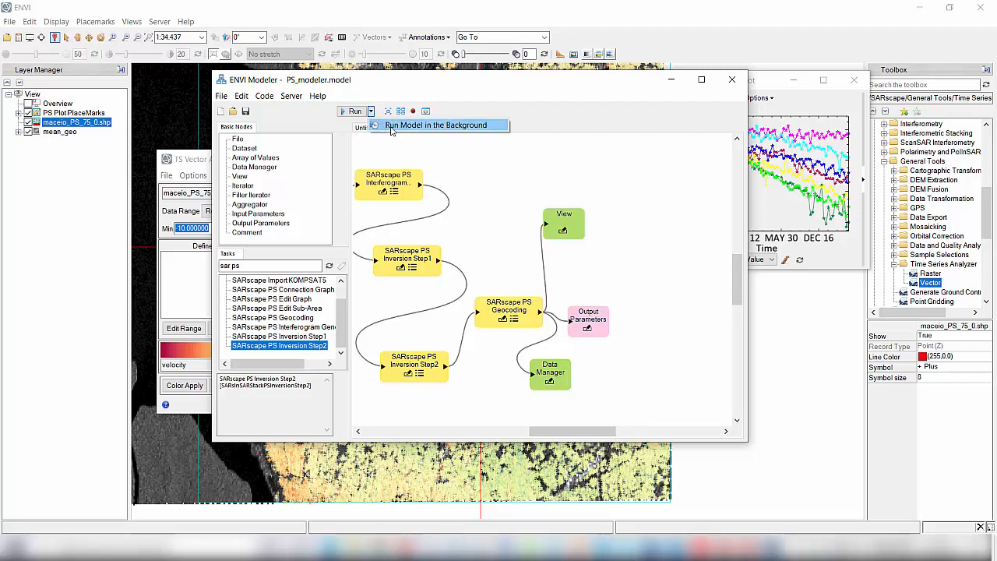
pyautogui.click(450, 126)
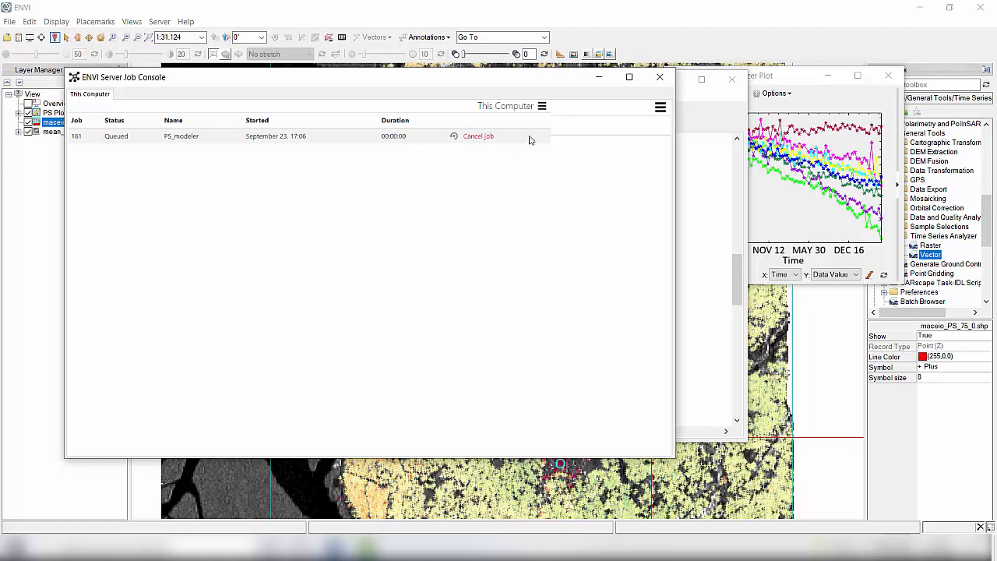
pyautogui.click(606, 79)
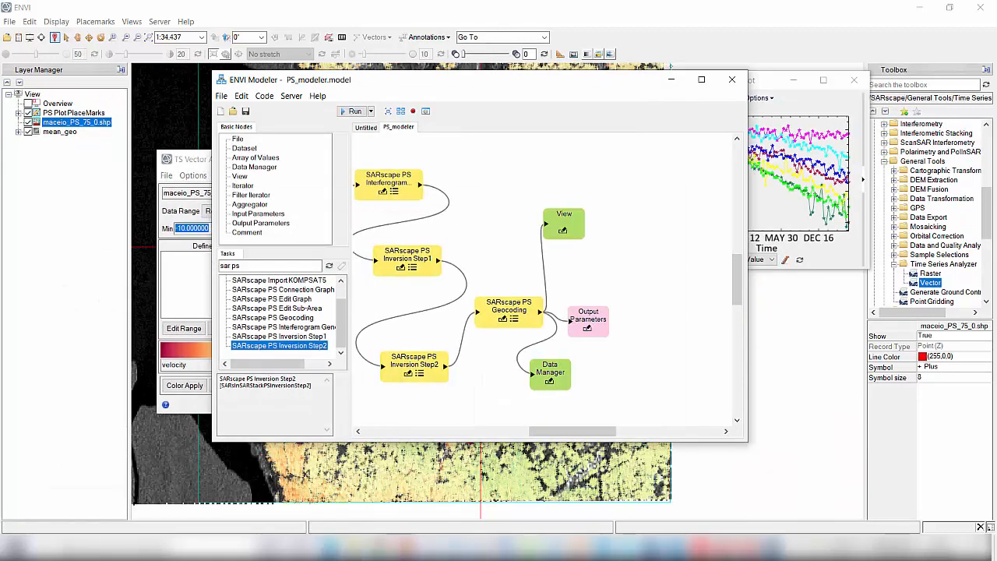
pyautogui.click(674, 80)
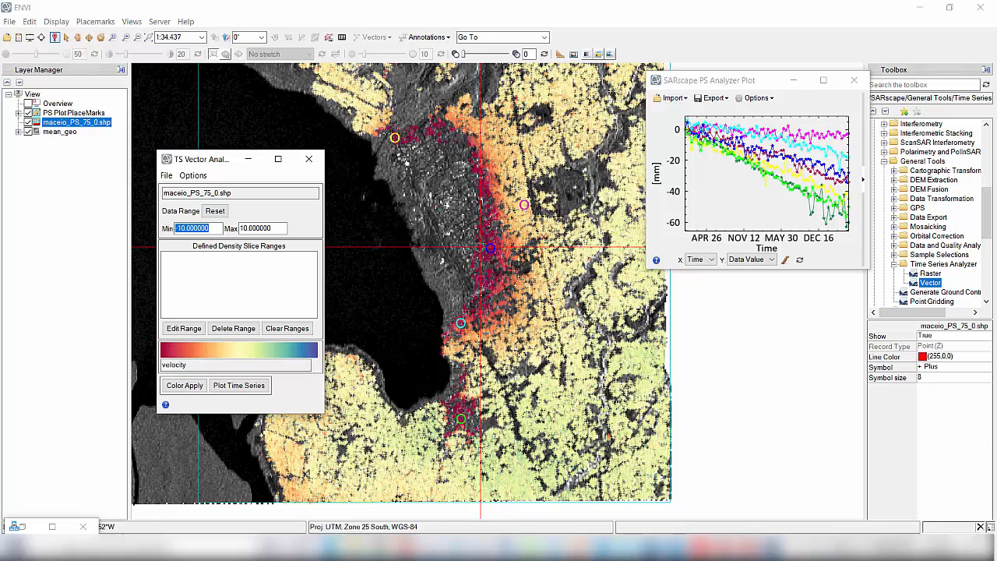
pyautogui.click(481, 280)
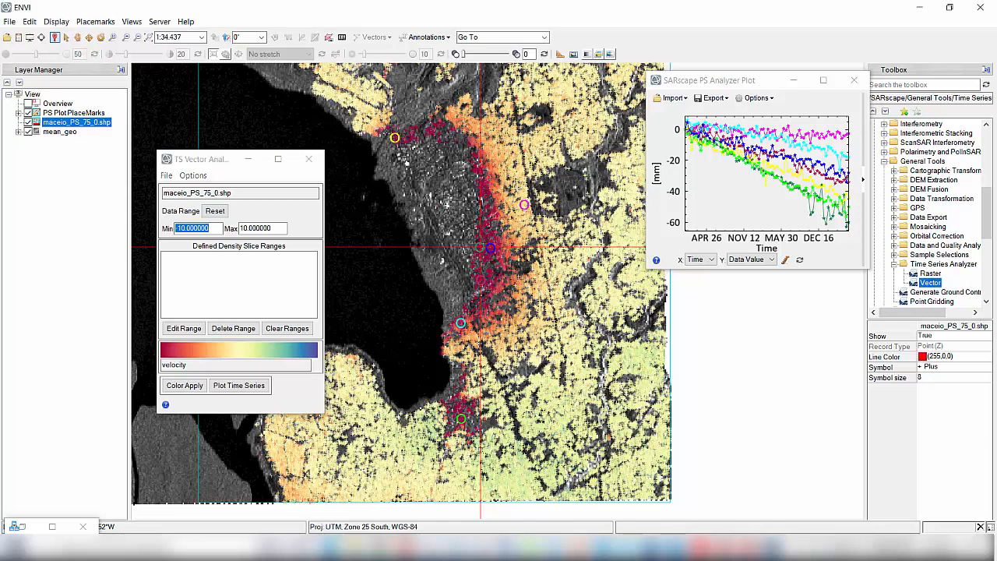
pyautogui.click(202, 159)
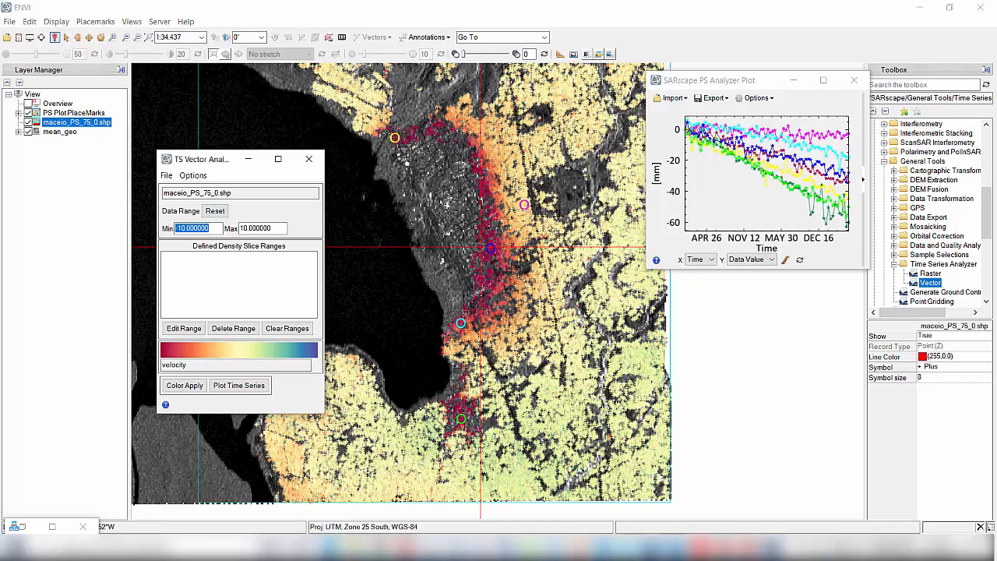